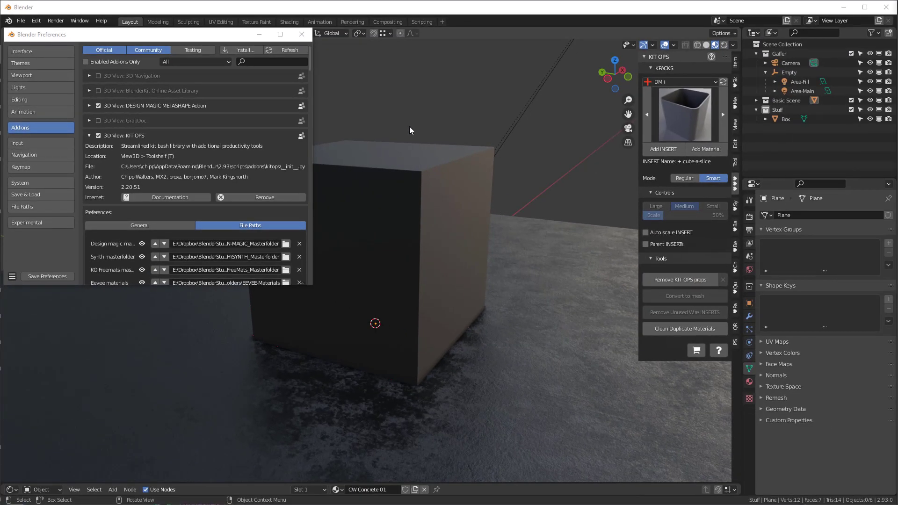
Close the preferences, then select the Box and choose the +.cyl-slice INSERT from the DM+ KPACK.
{"action": "left_click", "coordinate": [303, 35]}
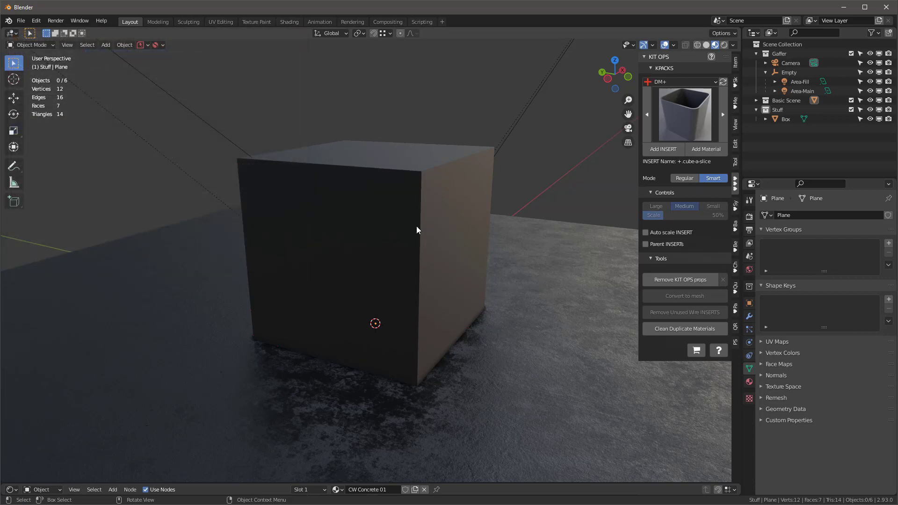
{"action": "left_click", "coordinate": [415, 226]}
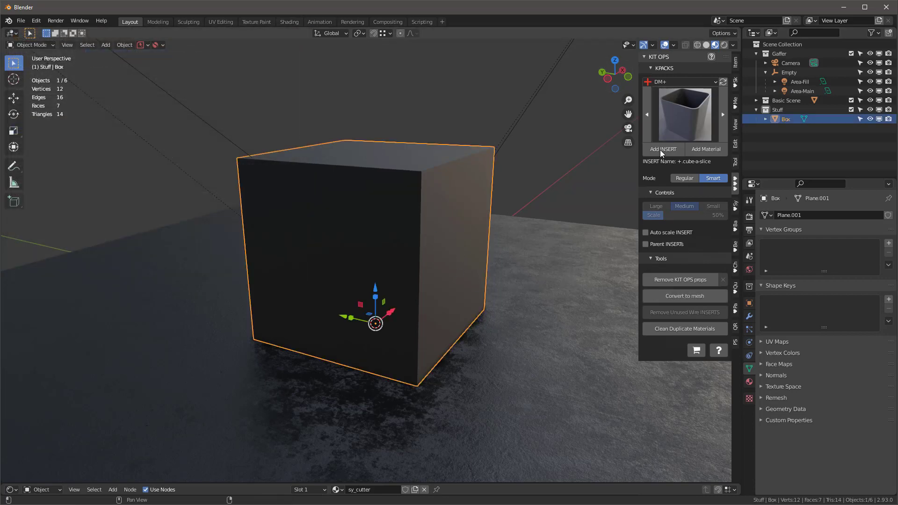
{"action": "middle_click_drag", "start_coordinate": [404, 199], "coordinate": [583, 170]}
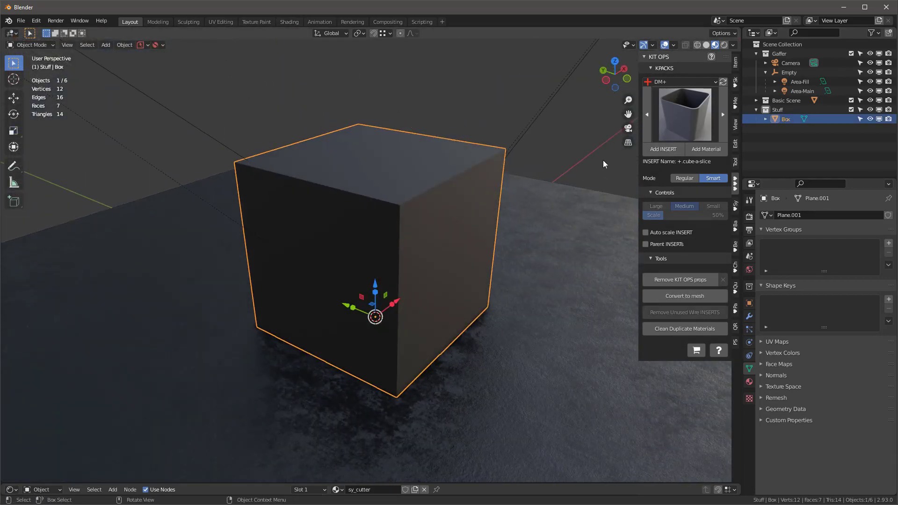
{"action": "left_click", "coordinate": [689, 117]}
{"action": "left_click", "coordinate": [691, 115]}
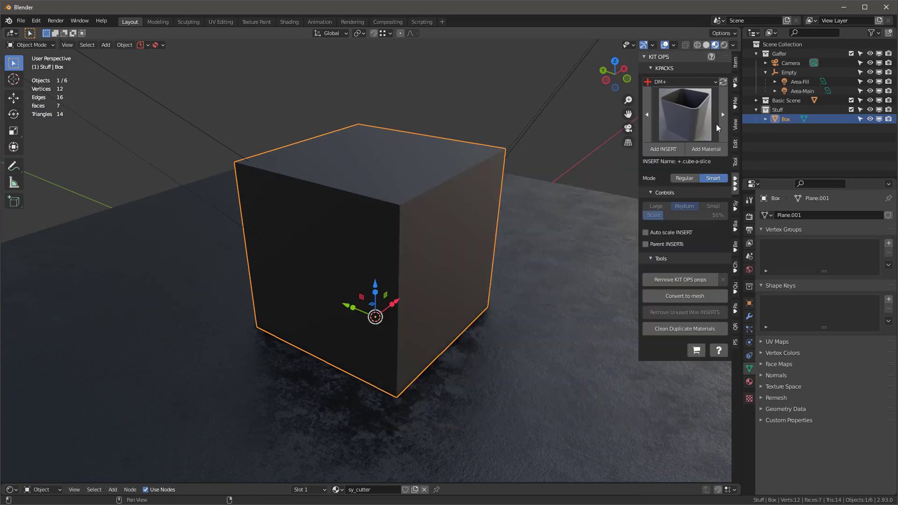
{"action": "middle_click_drag", "start_coordinate": [420, 271], "coordinate": [576, 220]}
{"action": "left_click", "coordinate": [695, 114]}
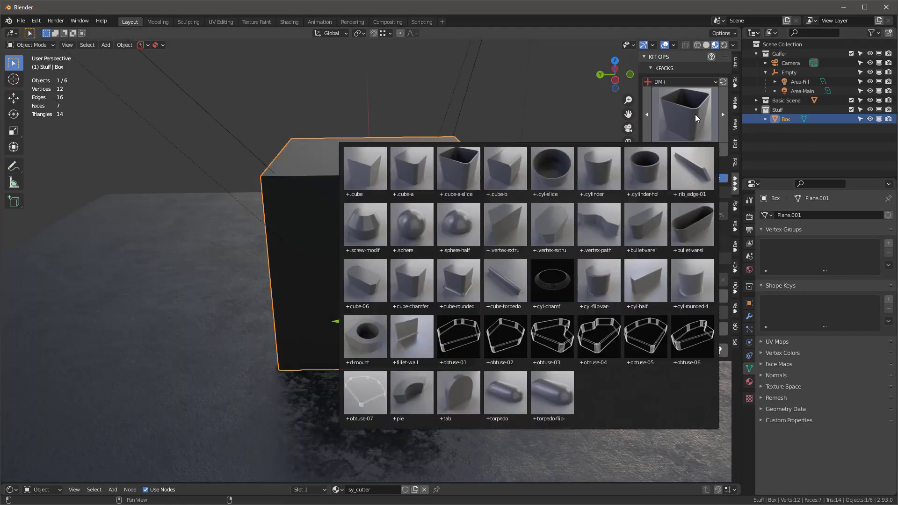
{"action": "left_click", "coordinate": [537, 184]}
Add the +.cyl-slice INSERT to the Box, enlarge it and place it on the top face.
{"action": "middle_click_drag", "start_coordinate": [557, 190], "coordinate": [627, 164]}
{"action": "left_click", "coordinate": [663, 149]}
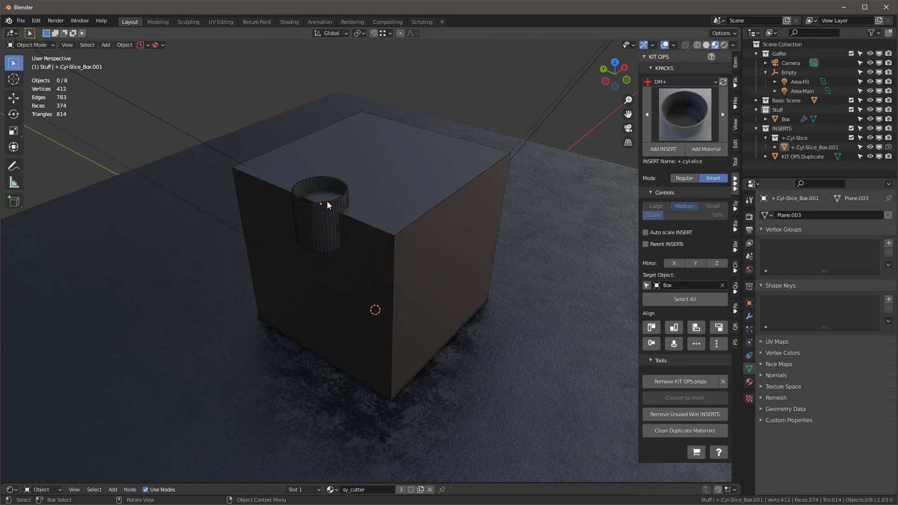
{"action": "scroll", "coordinate": [364, 181], "scroll_direction": "up", "scroll_amount": 5}
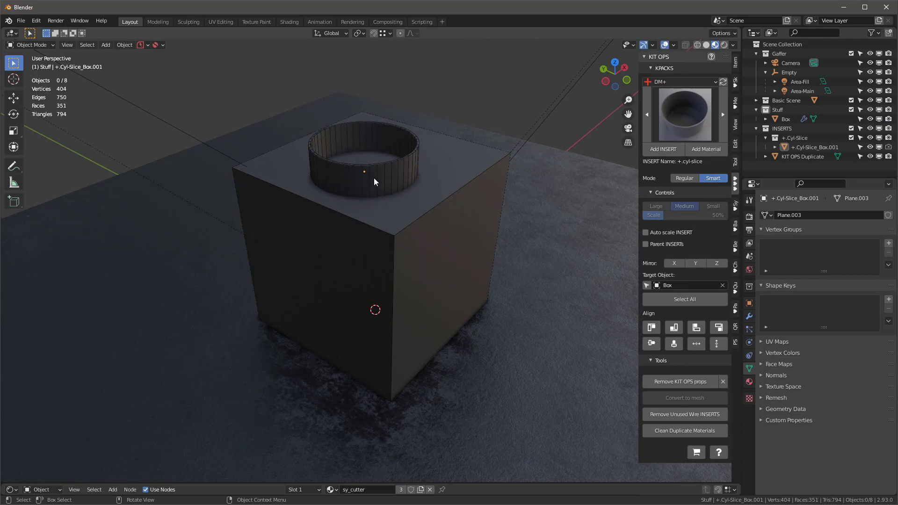
{"action": "left_click", "coordinate": [405, 181]}
Set the cylindrical INSERT's Bevel modifier to 24 segments.
{"action": "middle_click_drag", "start_coordinate": [464, 245], "coordinate": [445, 220]}
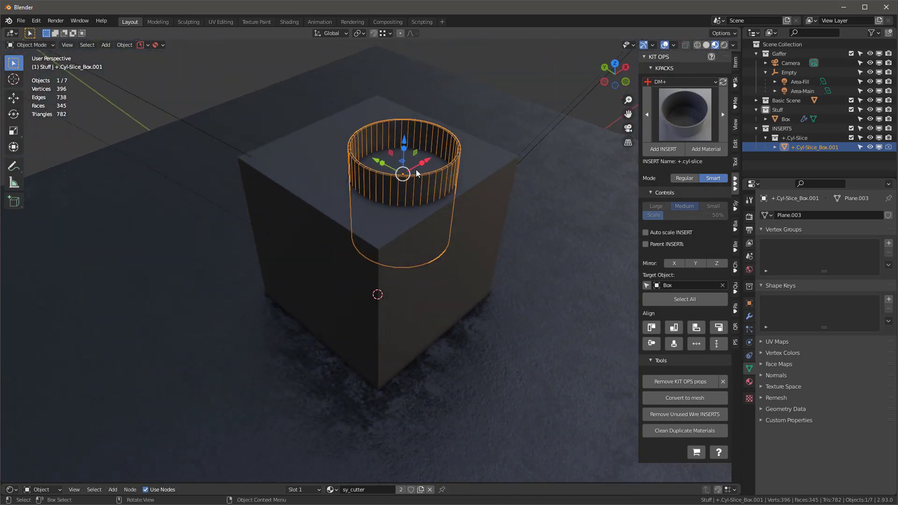
{"action": "scroll", "coordinate": [409, 176], "scroll_direction": "up", "scroll_amount": 3}
{"action": "left_click", "coordinate": [749, 316]}
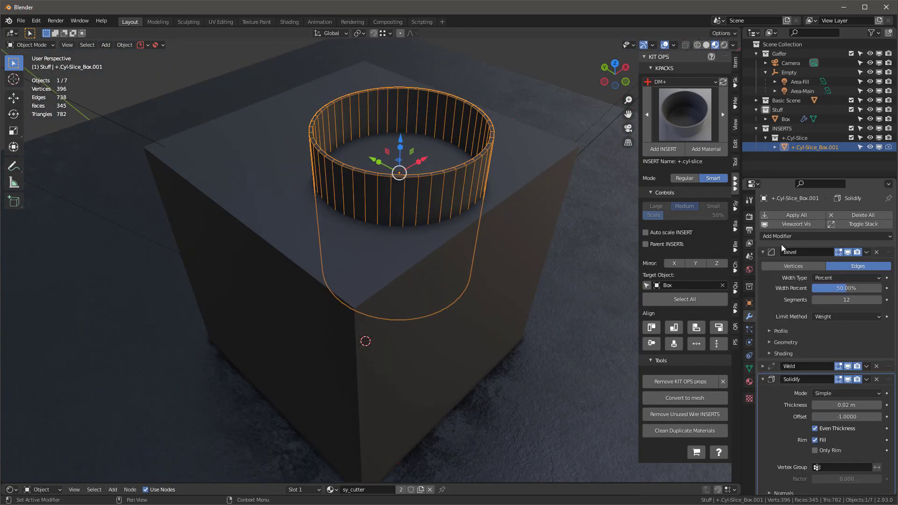
{"action": "middle_click_drag", "start_coordinate": [346, 168], "coordinate": [342, 201]}
{"action": "left_click", "coordinate": [847, 299]}
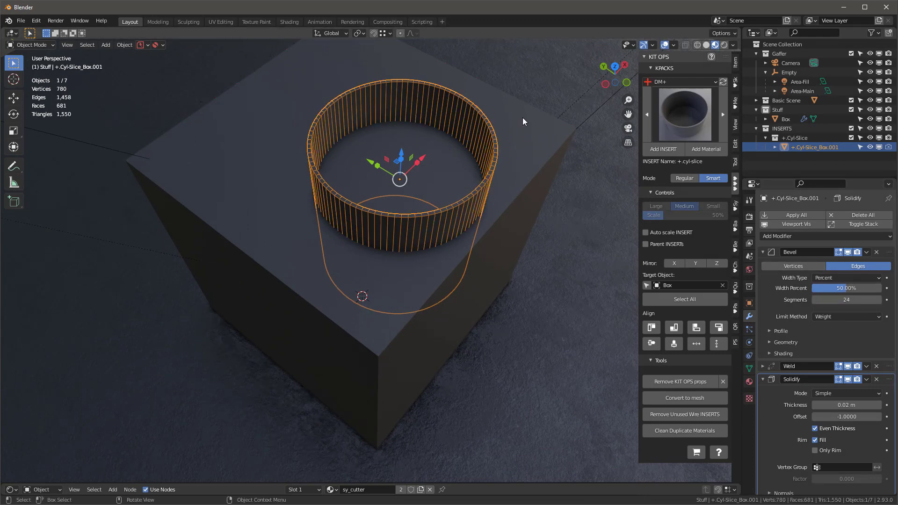
{"action": "left_click", "coordinate": [498, 209]}
{"action": "middle_click_drag", "start_coordinate": [498, 209], "coordinate": [728, 197]}
{"action": "left_click", "coordinate": [411, 143]}
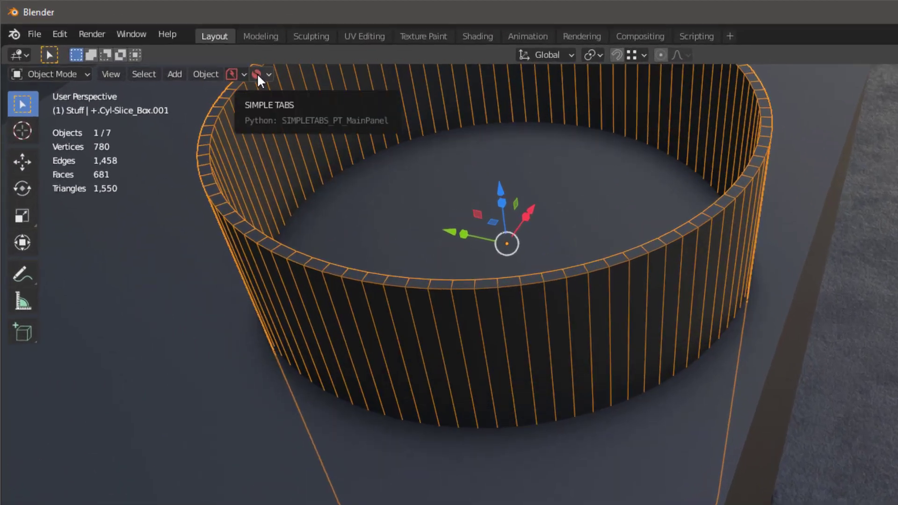
{"action": "left_click", "coordinate": [156, 45]}
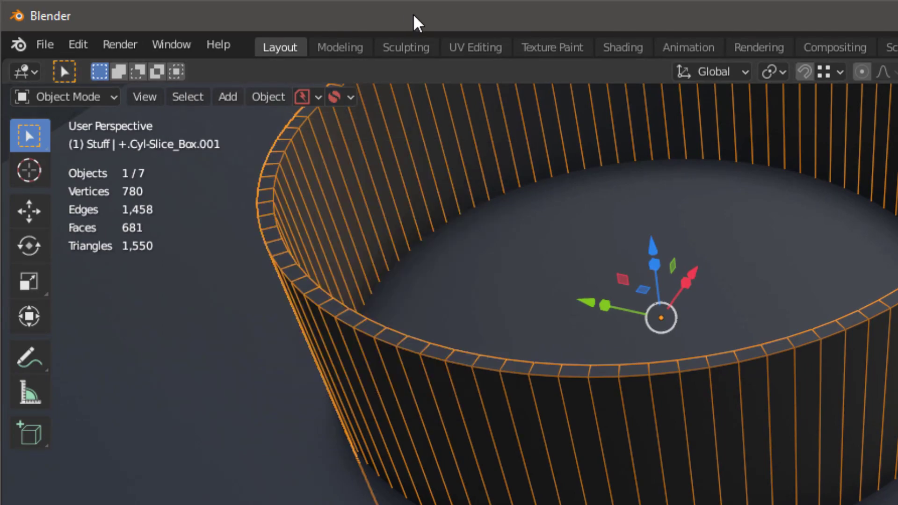
Switch to the browser and open the BLACK STAR (U+2605) page from FileFormat.Info's Droid Sans Fallback Miscellaneous Symbols list.
{"action": "key", "text": "alt+Tab"}
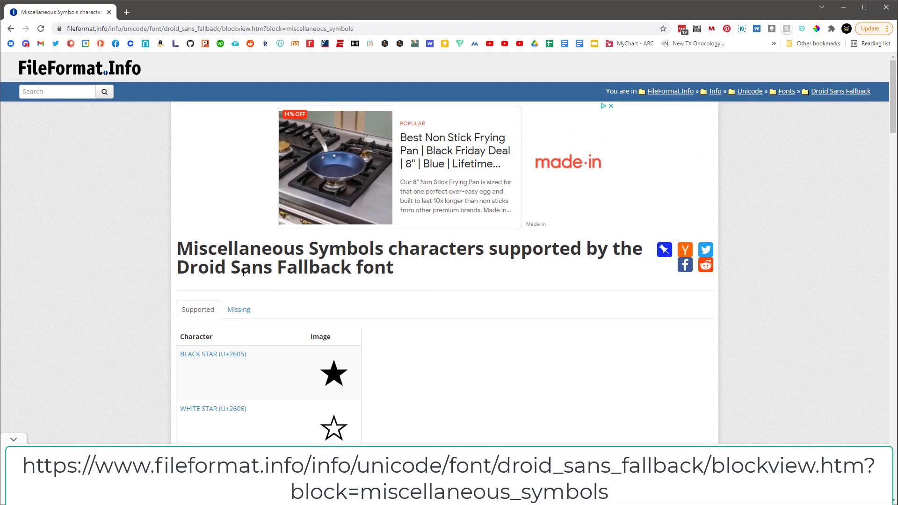
{"action": "left_click_drag", "start_coordinate": [180, 263], "coordinate": [262, 276]}
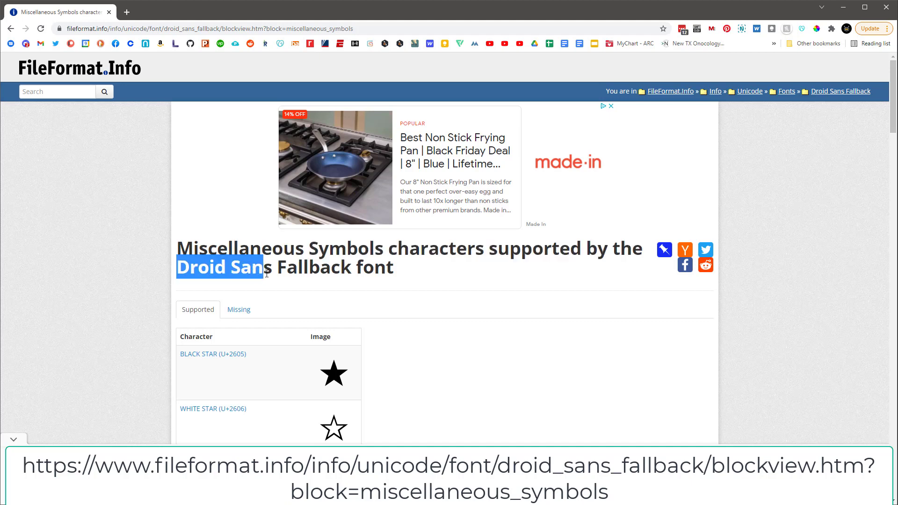
{"action": "left_click", "coordinate": [396, 345]}
{"action": "left_click", "coordinate": [230, 355]}
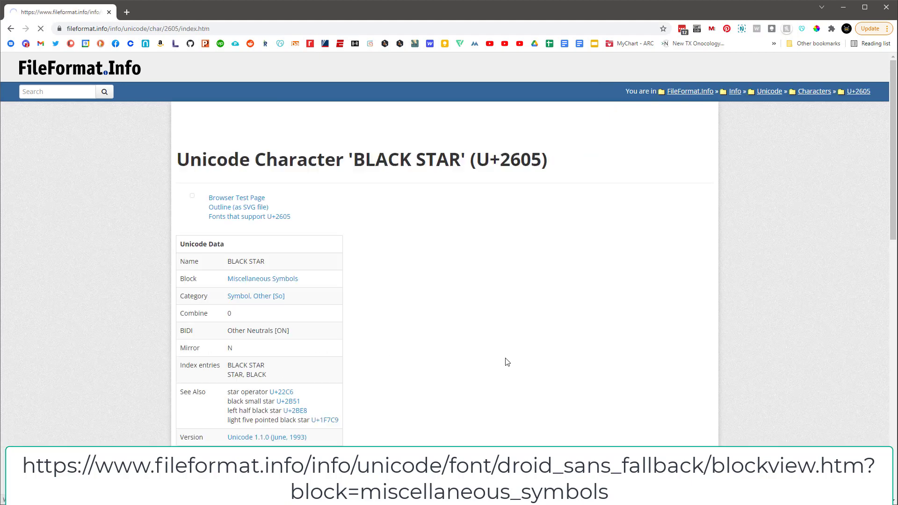
Look through the BLACK STAR character's data and open its Browser Test Page.
{"action": "scroll", "coordinate": [510, 358], "scroll_direction": "down", "scroll_amount": 18}
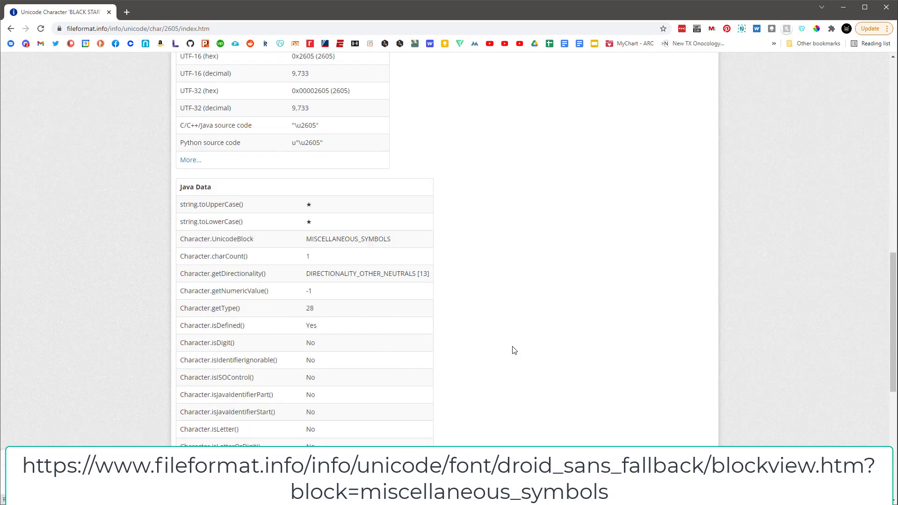
{"action": "scroll", "coordinate": [518, 342], "scroll_direction": "up", "scroll_amount": 13}
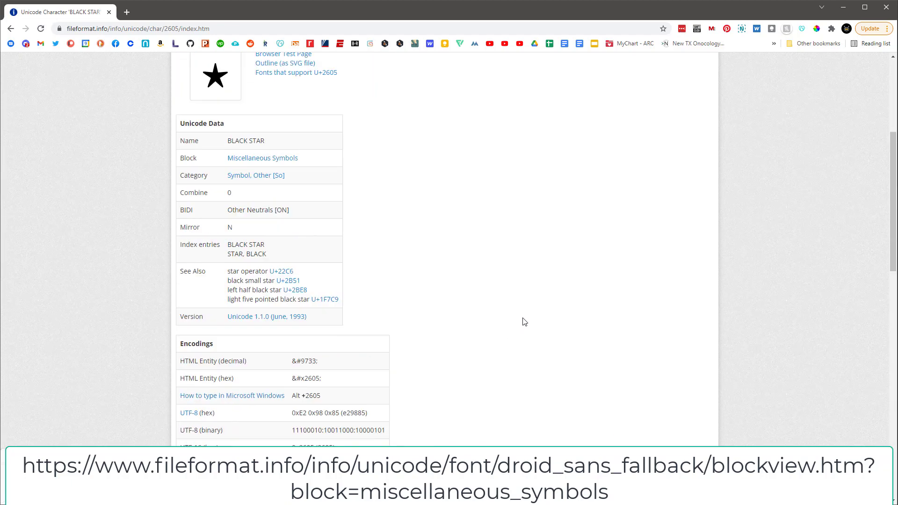
{"action": "scroll", "coordinate": [525, 322], "scroll_direction": "up", "scroll_amount": 3}
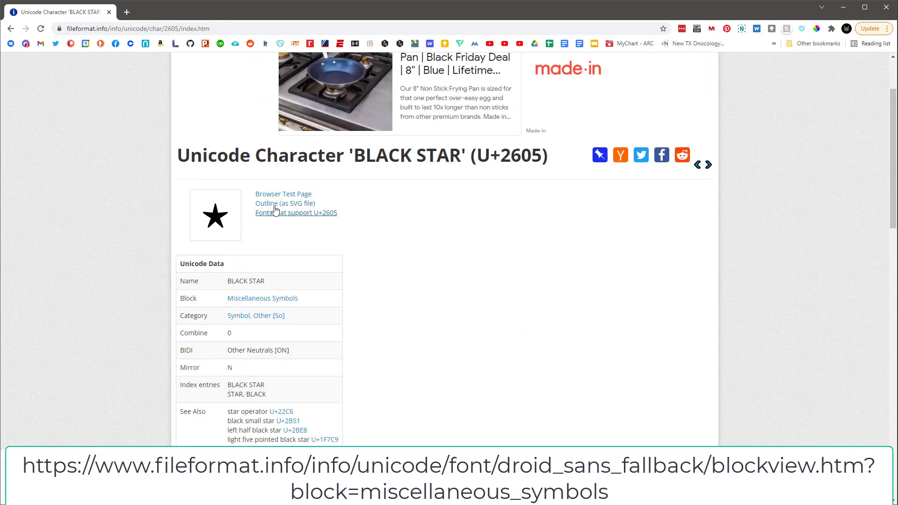
{"action": "left_click", "coordinate": [283, 195]}
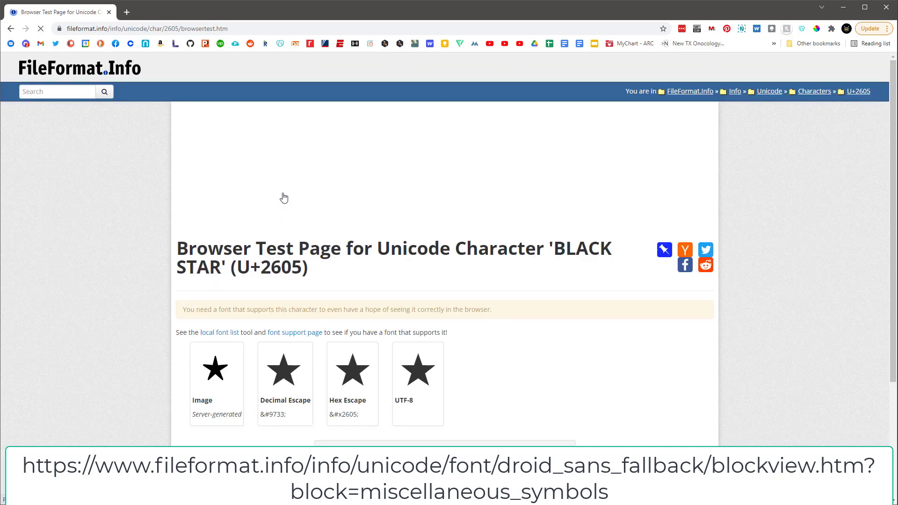
{"action": "scroll", "coordinate": [505, 364], "scroll_direction": "down", "scroll_amount": 3}
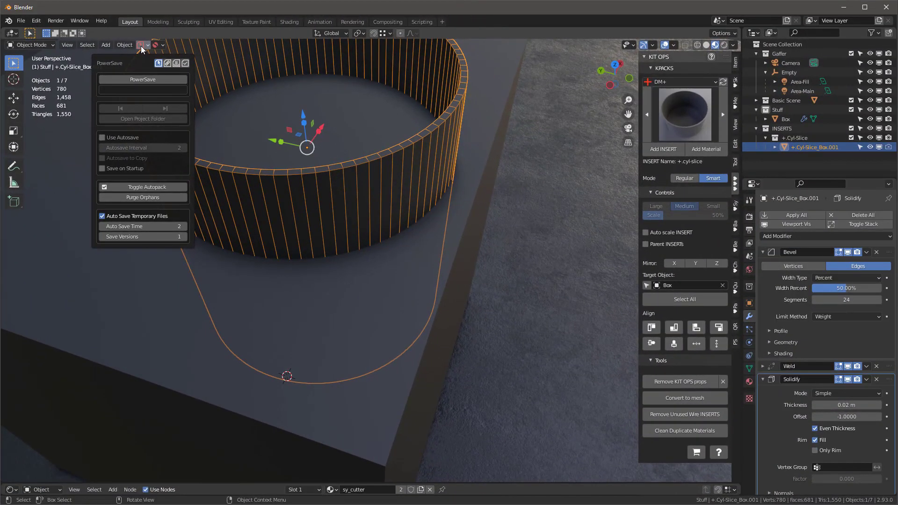
Switch to Blender, rename the CS Pro tab to ★Ch in Simple Tabs and apply the tab names.
{"action": "left_click", "coordinate": [158, 44]}
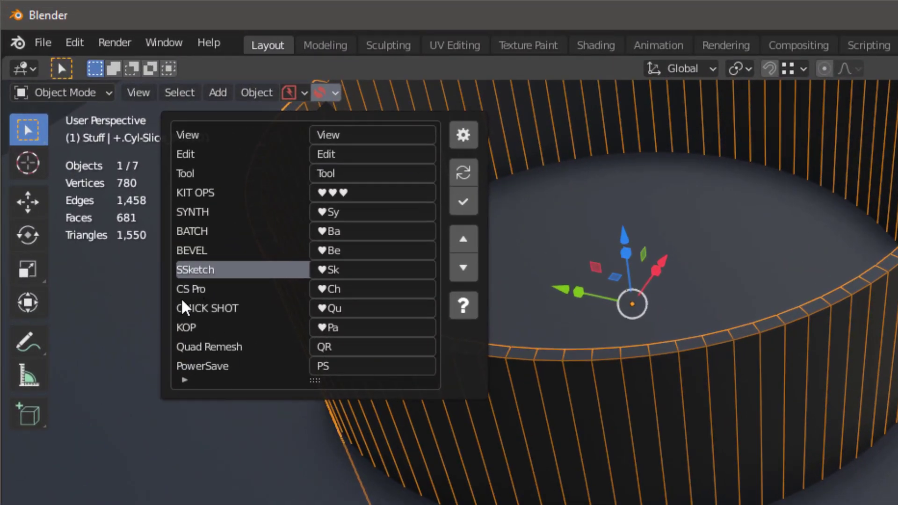
{"action": "left_click", "coordinate": [317, 289]}
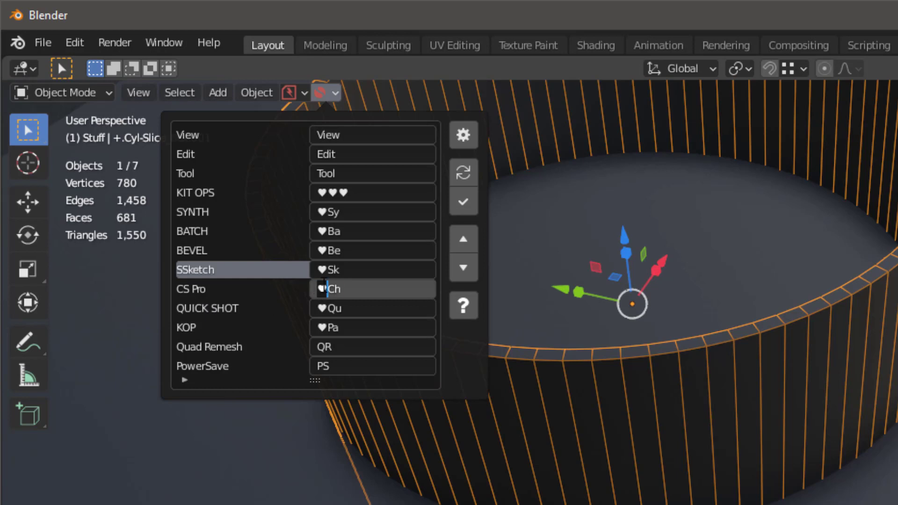
{"action": "left_click", "coordinate": [462, 204]}
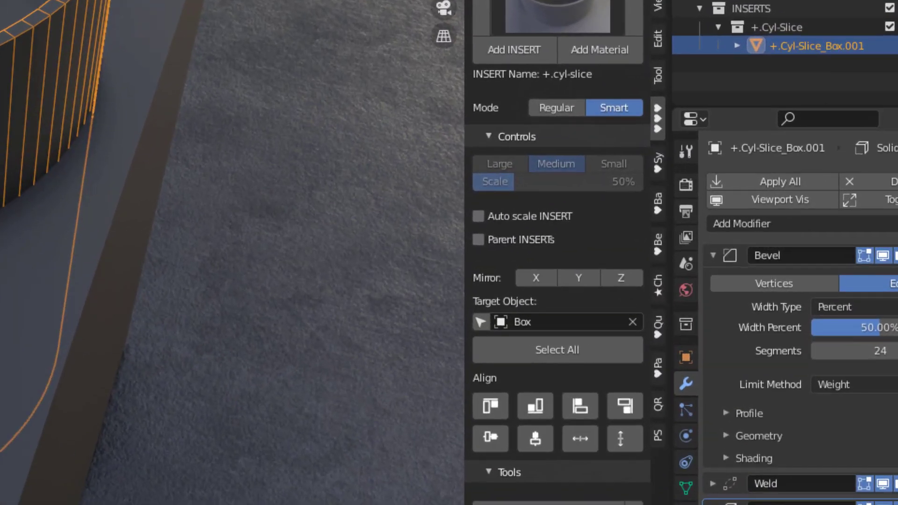
{"action": "middle_click_drag", "start_coordinate": [233, 252], "coordinate": [206, 269]}
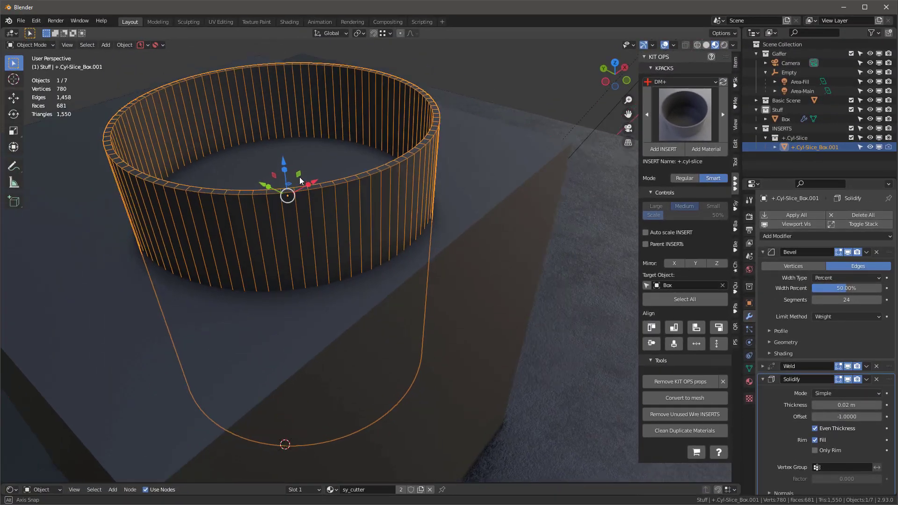
{"action": "middle_click_drag", "start_coordinate": [300, 180], "coordinate": [416, 176]}
{"action": "scroll", "coordinate": [402, 182], "scroll_direction": "down", "scroll_amount": 4}
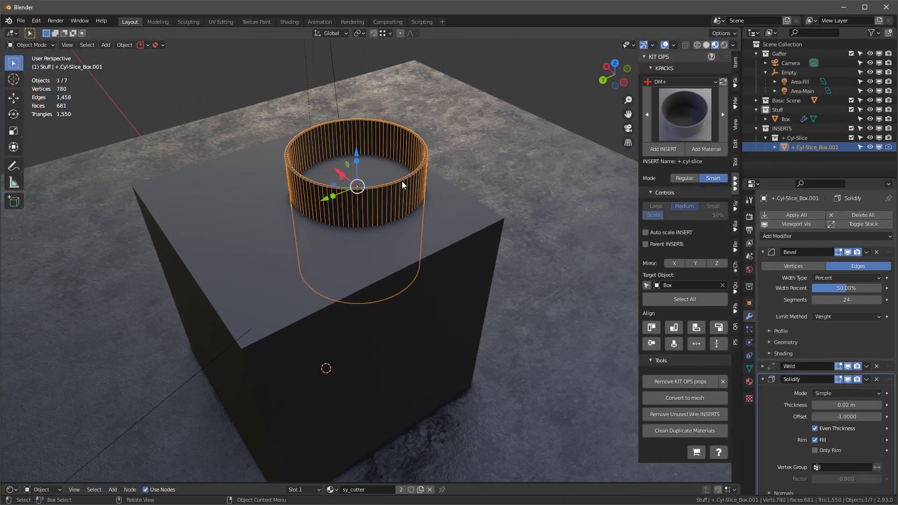
{"action": "right_click", "coordinate": [406, 182]}
{"action": "mouse_move", "coordinate": [381, 212]}
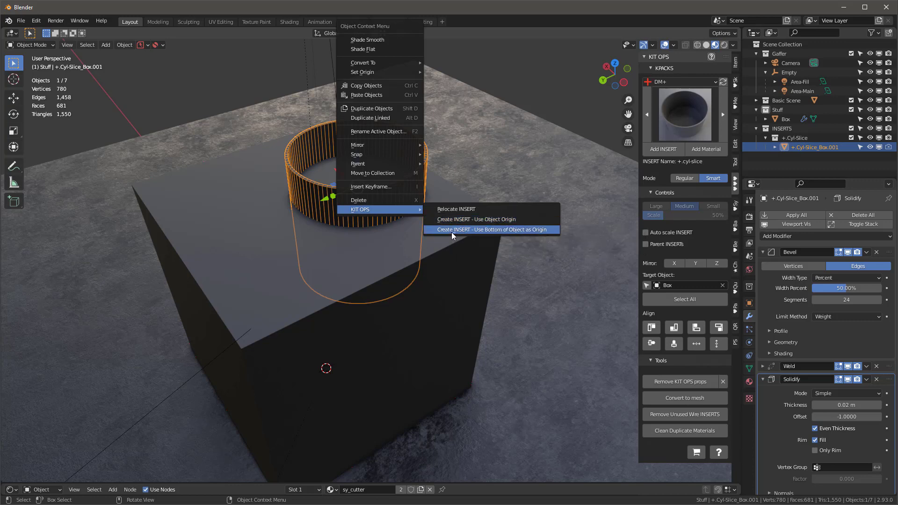
{"action": "left_click", "coordinate": [549, 231]}
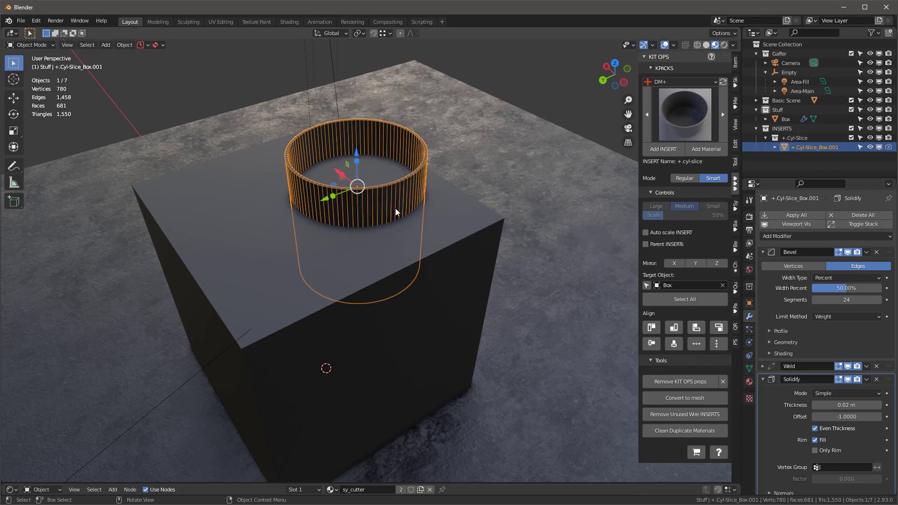
Use Relocate INSERT on the cylindrical INSERT and place it toward the left edge of the Box's top face.
{"action": "right_click", "coordinate": [399, 195]}
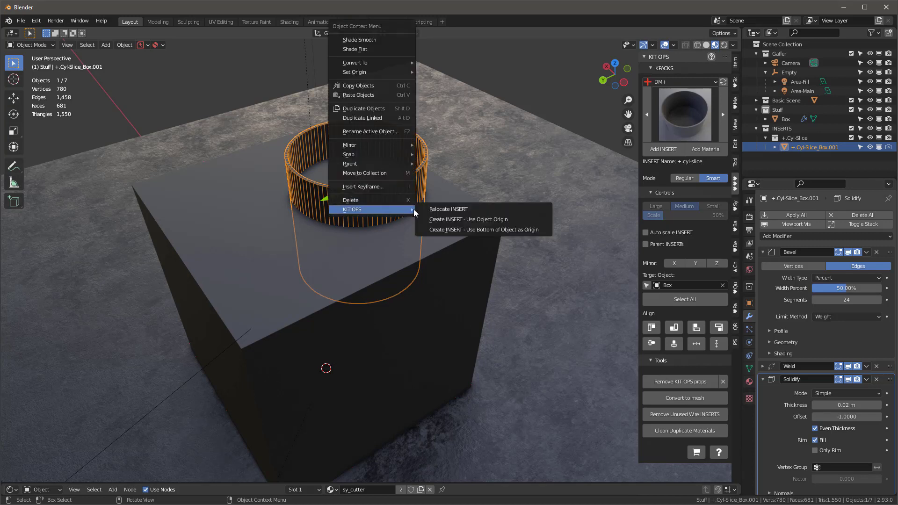
{"action": "left_click", "coordinate": [448, 209]}
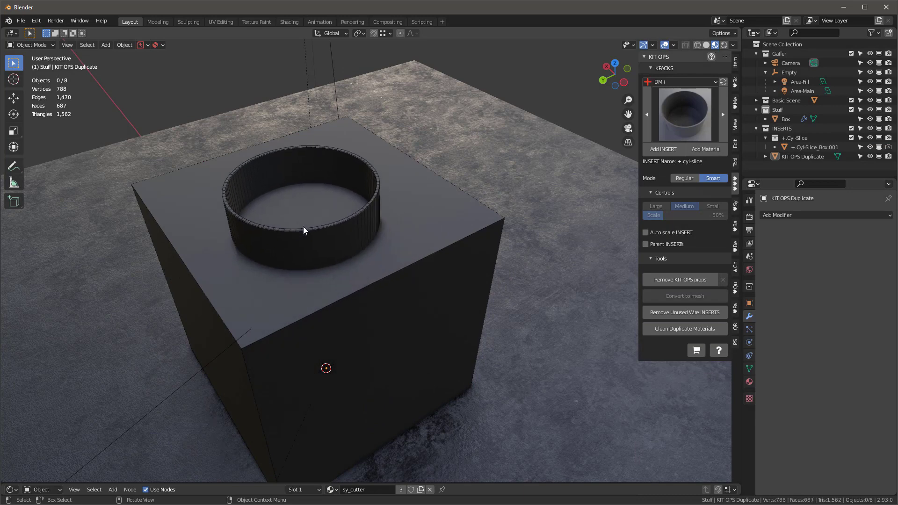
{"action": "scroll", "coordinate": [292, 225], "scroll_direction": "up", "scroll_amount": 3}
{"action": "scroll", "coordinate": [294, 224], "scroll_direction": "down", "scroll_amount": 3}
{"action": "scroll", "coordinate": [296, 223], "scroll_direction": "up", "scroll_amount": 3}
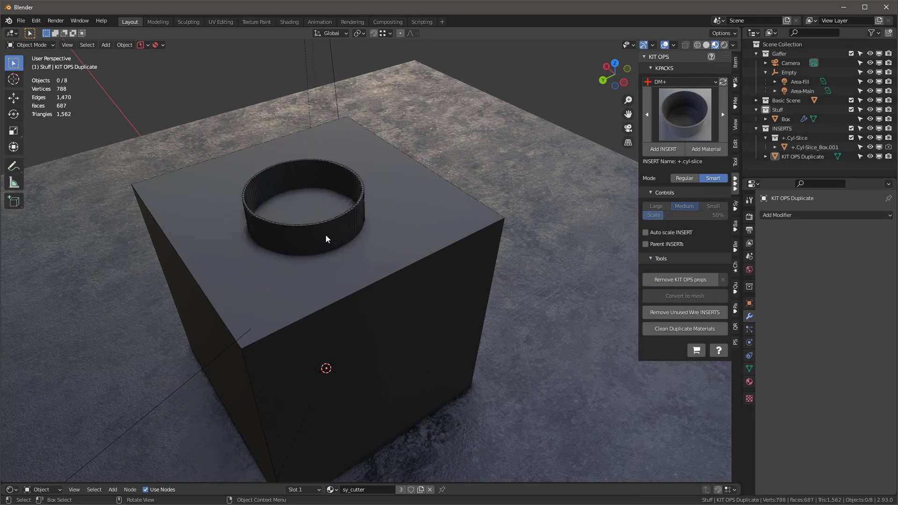
{"action": "left_click", "coordinate": [227, 219]}
Add the +.cube-a-slice INSERT, scale it down and place it beside the cylinder on the Box's top face.
{"action": "left_click", "coordinate": [689, 114]}
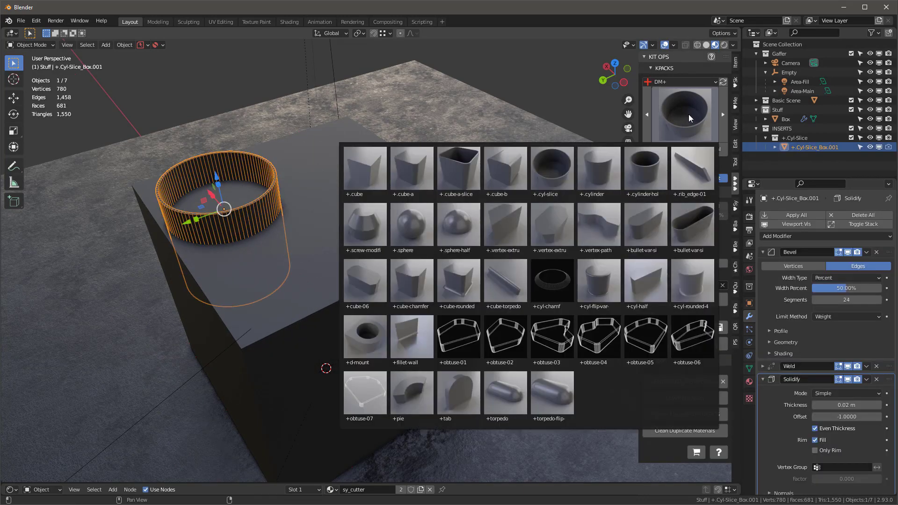
{"action": "left_click", "coordinate": [642, 114]}
{"action": "left_click", "coordinate": [675, 151]}
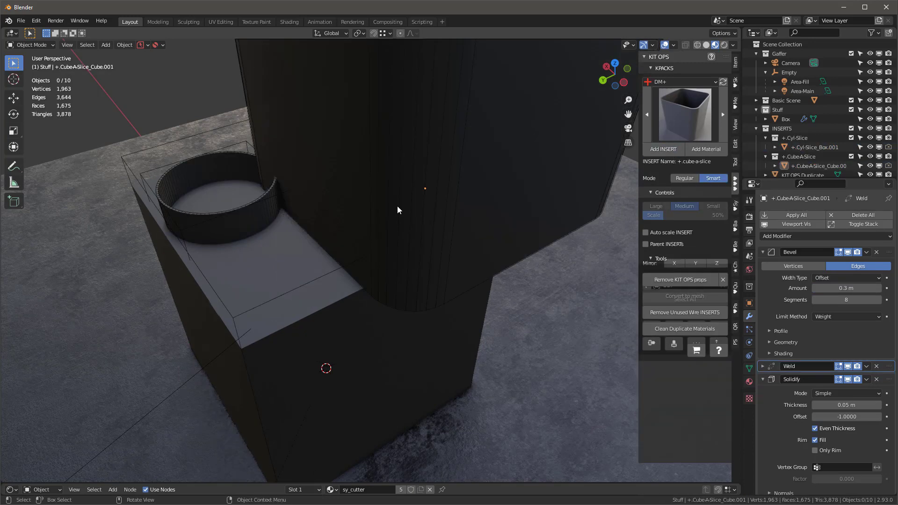
{"action": "scroll", "coordinate": [393, 219], "scroll_direction": "down", "scroll_amount": 5}
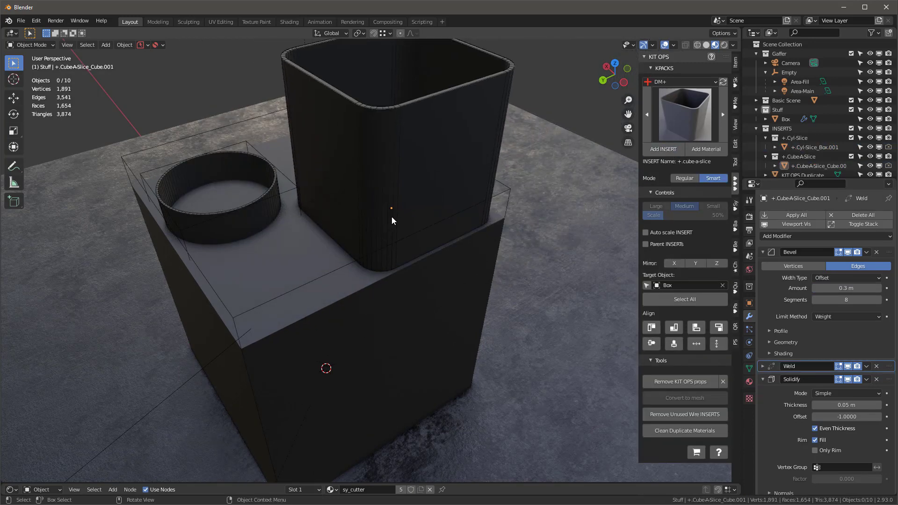
{"action": "left_click", "coordinate": [367, 215]}
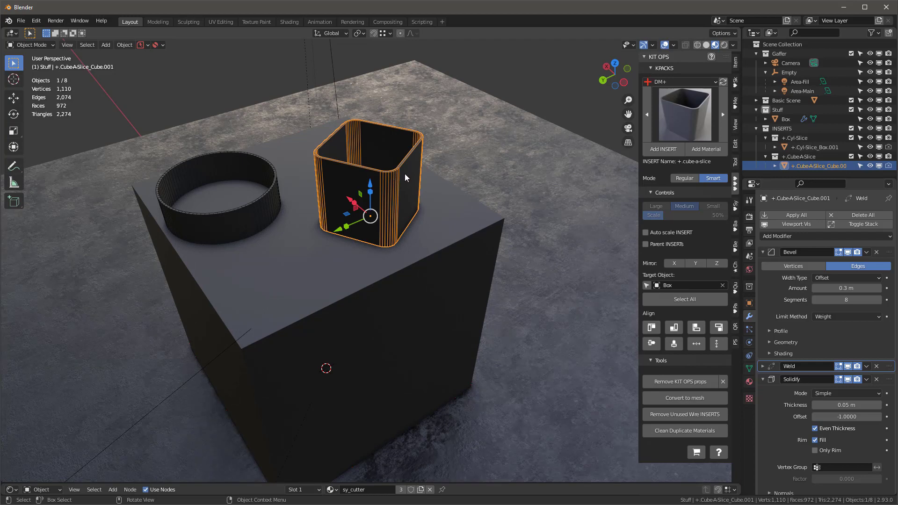
Use Relocate INSERT on the rounded-square INSERT and move it onto the Box's front face, rotating and scaling it during placement.
{"action": "right_click", "coordinate": [405, 174]}
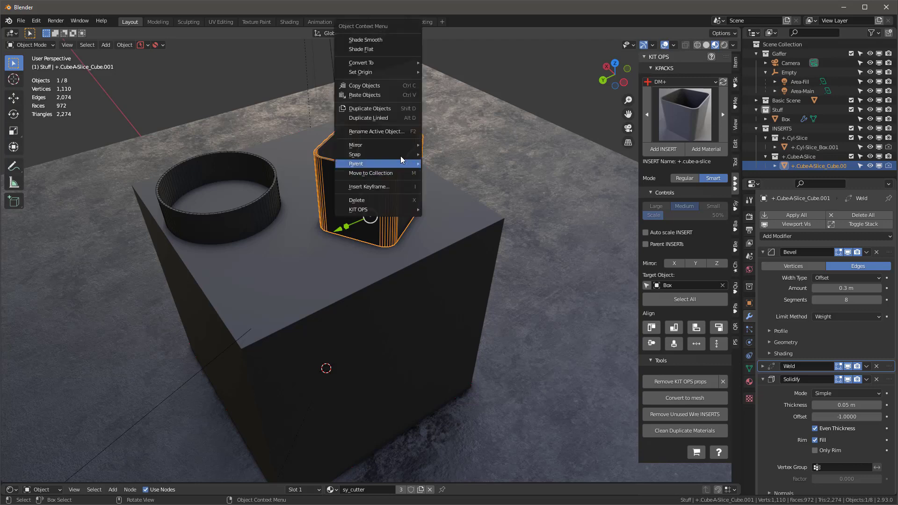
{"action": "mouse_move", "coordinate": [382, 210]}
{"action": "left_click", "coordinate": [454, 210]}
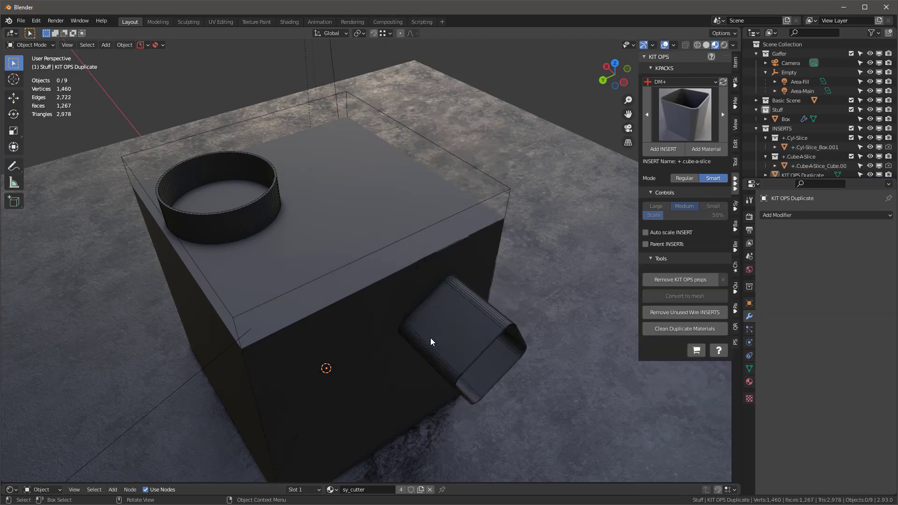
{"action": "scroll", "coordinate": [375, 354], "scroll_direction": "down", "scroll_amount": 3, "text": "alt"}
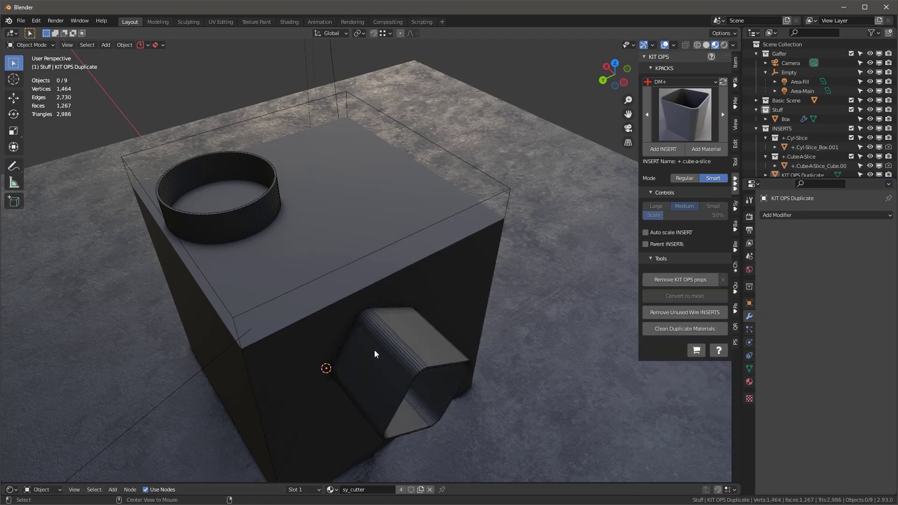
{"action": "scroll", "coordinate": [376, 350], "scroll_direction": "down", "scroll_amount": 4, "text": "alt"}
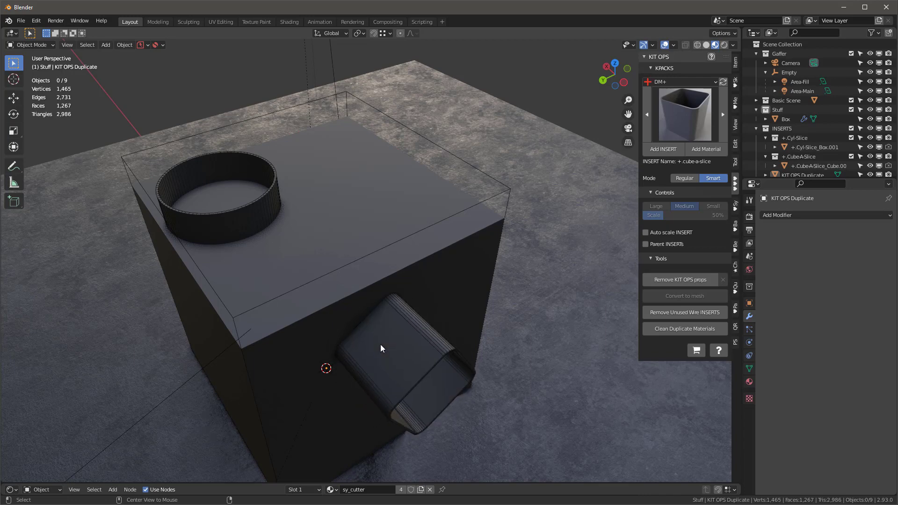
{"action": "scroll", "coordinate": [381, 345], "scroll_direction": "down", "scroll_amount": 5, "text": "alt"}
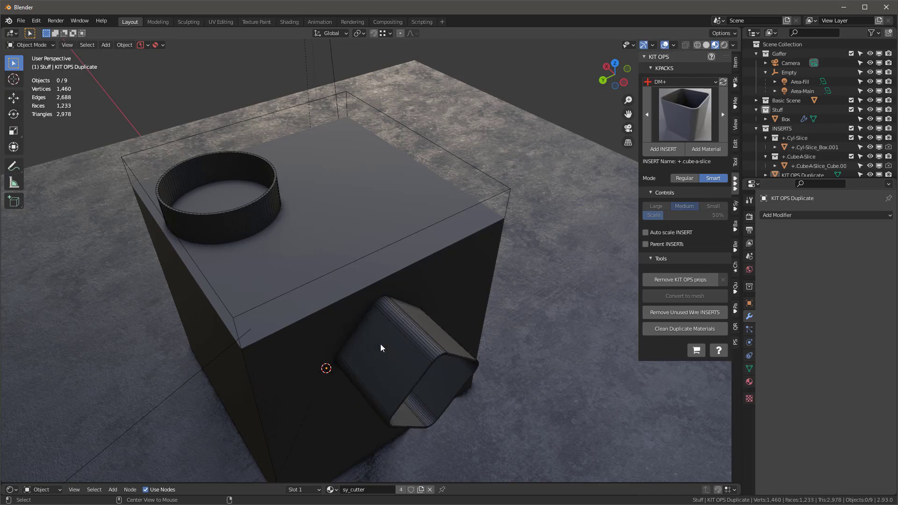
{"action": "scroll", "coordinate": [380, 343], "scroll_direction": "down", "scroll_amount": 4, "text": "alt"}
{"action": "scroll", "coordinate": [376, 349], "scroll_direction": "down", "scroll_amount": 2, "text": "ctrl"}
{"action": "scroll", "coordinate": [377, 345], "scroll_direction": "up", "scroll_amount": 6, "text": "ctrl"}
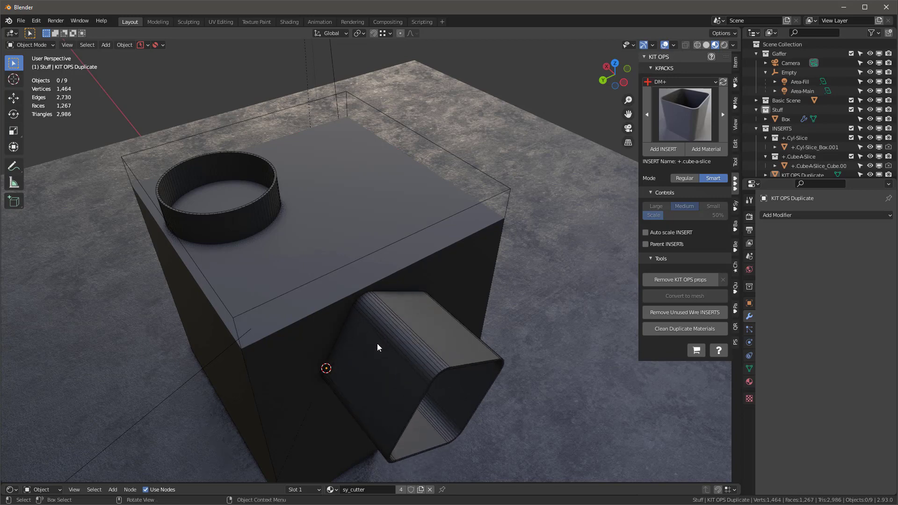
{"action": "scroll", "coordinate": [378, 343], "scroll_direction": "down", "scroll_amount": 5, "text": "ctrl"}
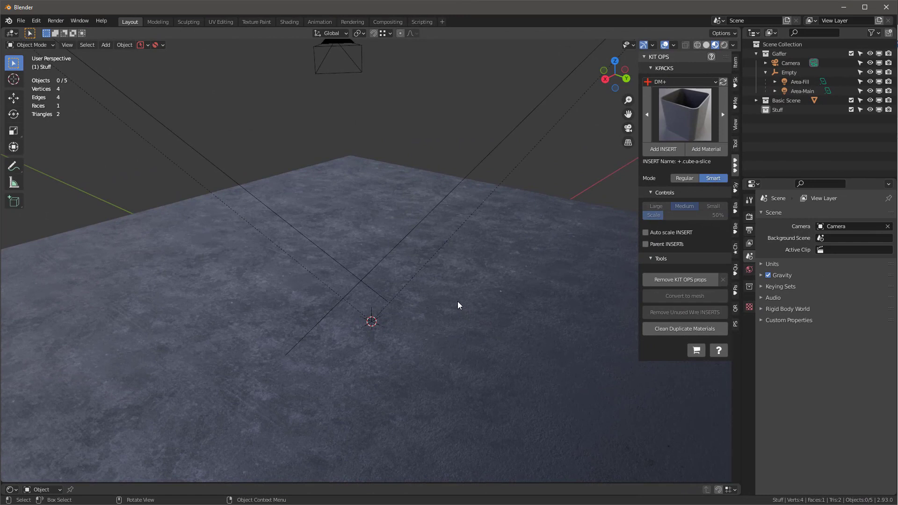
Add a Monkey mesh at the centre of the floor in the emptied scene.
{"action": "mouse_move", "coordinate": [451, 296]}
{"action": "middle_mouse_down"}
{"action": "mouse_move", "coordinate": [440, 301]}
{"action": "mouse_move", "coordinate": [445, 292]}
{"action": "middle_mouse_up"}
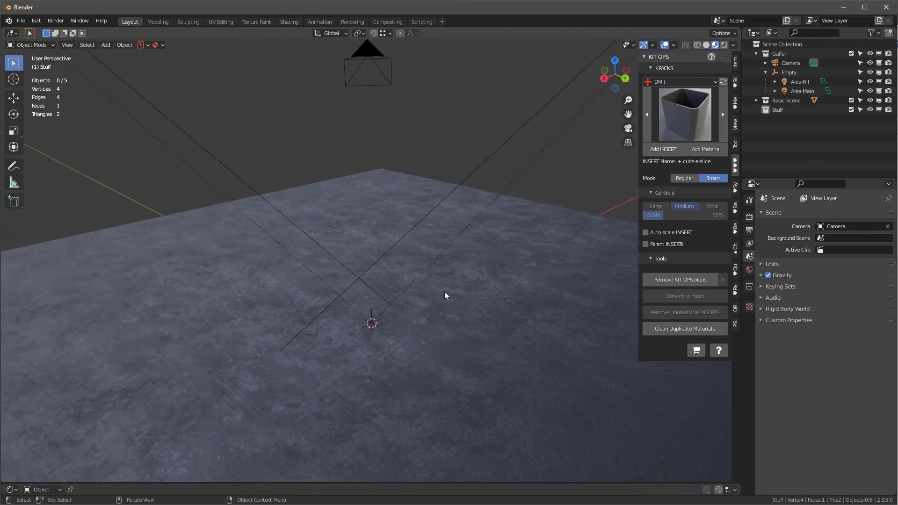
{"action": "key", "text": "shift+a"}
{"action": "key", "text": "shift+a"}
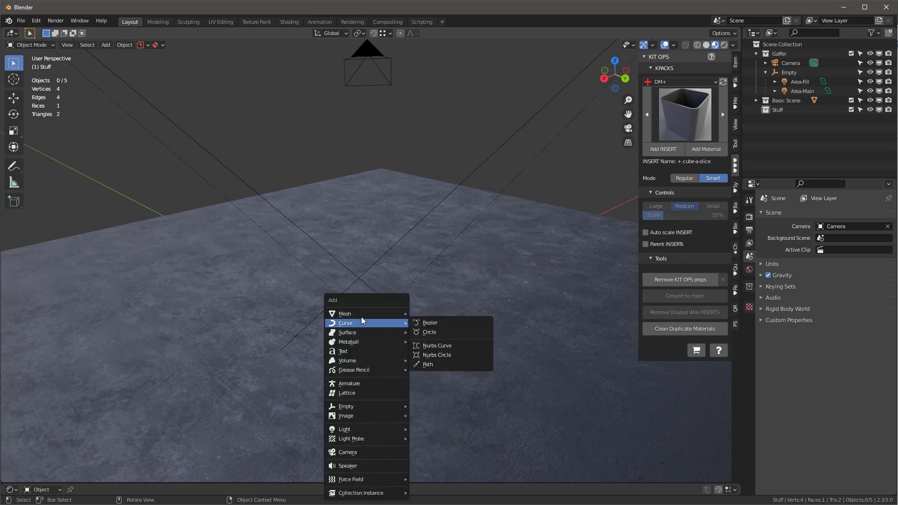
{"action": "mouse_move", "coordinate": [361, 313]}
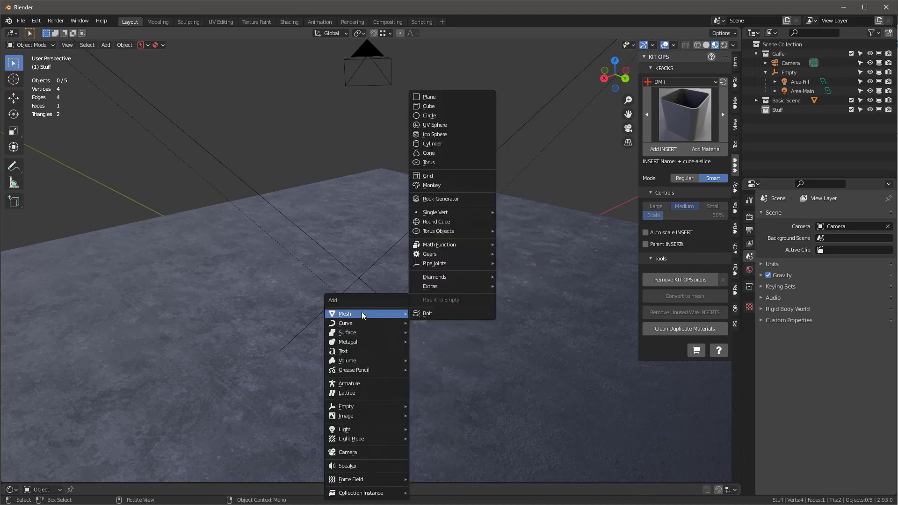
{"action": "left_click", "coordinate": [437, 184]}
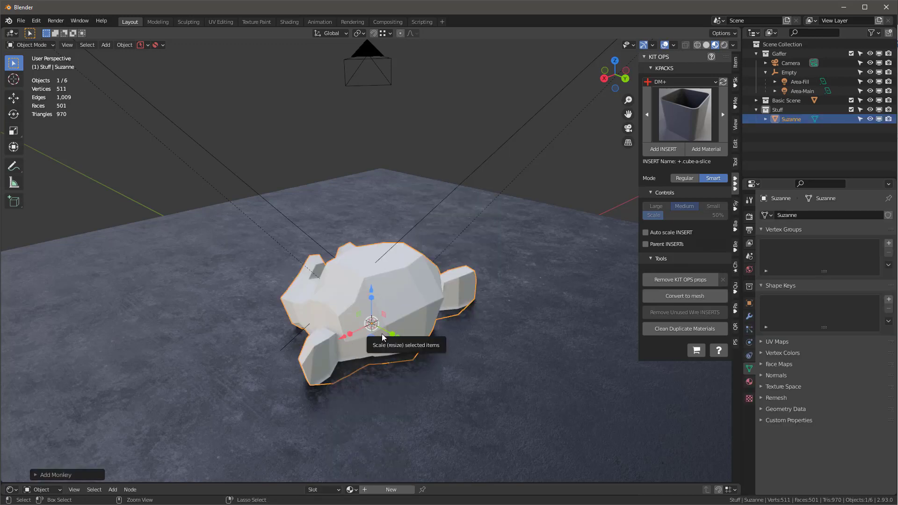
Give the monkey a level 2 subdivision and shade it smooth.
{"action": "key", "text": "ctrl+2"}
{"action": "right_click", "coordinate": [386, 279]}
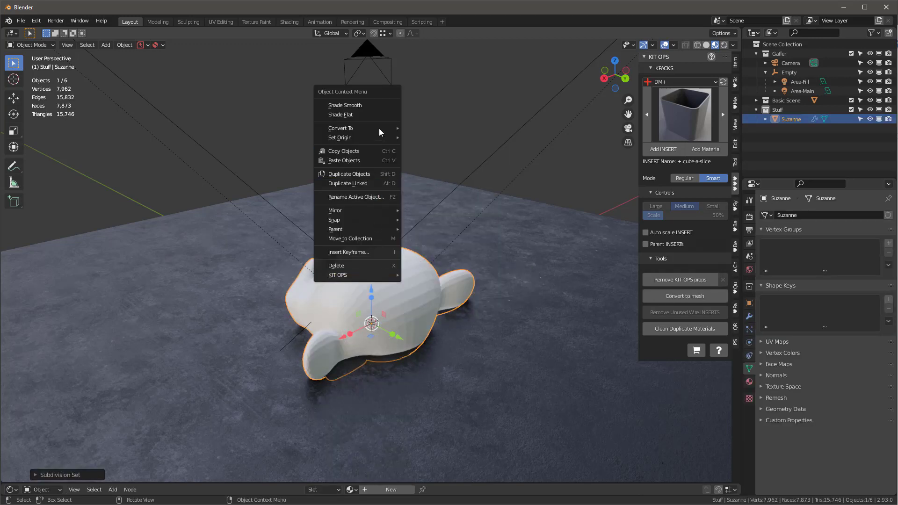
{"action": "left_click", "coordinate": [375, 107]}
Move the monkey up along Z until it sits fully above the floor.
{"action": "middle_click_drag", "start_coordinate": [364, 338], "coordinate": [448, 303]}
{"action": "key", "text": "g"}
{"action": "key", "text": "z"}
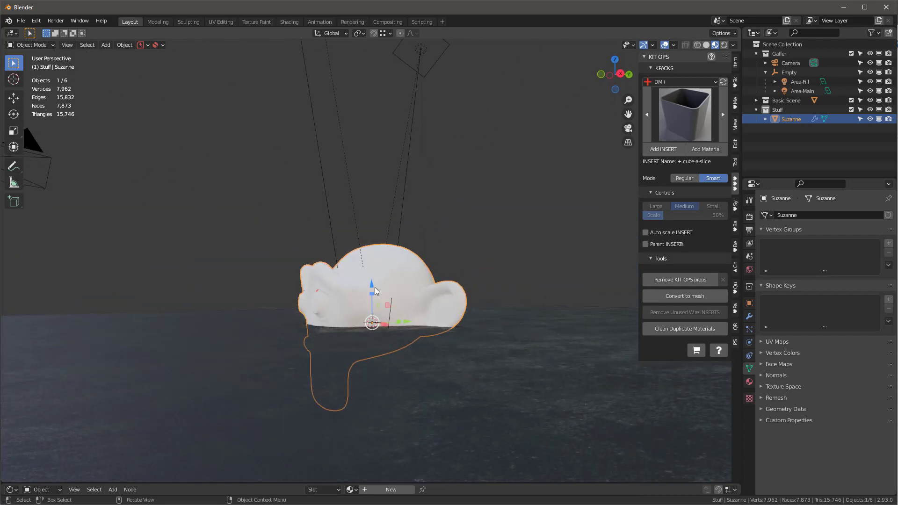
{"action": "left_click", "coordinate": [372, 182]}
Choose the sy_red_shiny material from the KO-Plastic-Paint KPACK and add it to the monkey.
{"action": "middle_click_drag", "start_coordinate": [372, 182], "coordinate": [658, 99]}
{"action": "left_click", "coordinate": [669, 83]}
{"action": "left_click", "coordinate": [686, 106]}
{"action": "mouse_move", "coordinate": [437, 126]}
{"action": "middle_mouse_down"}
{"action": "mouse_move", "coordinate": [352, 209]}
{"action": "mouse_move", "coordinate": [421, 206]}
{"action": "middle_mouse_up"}
{"action": "left_click", "coordinate": [685, 115]}
{"action": "left_click", "coordinate": [679, 82]}
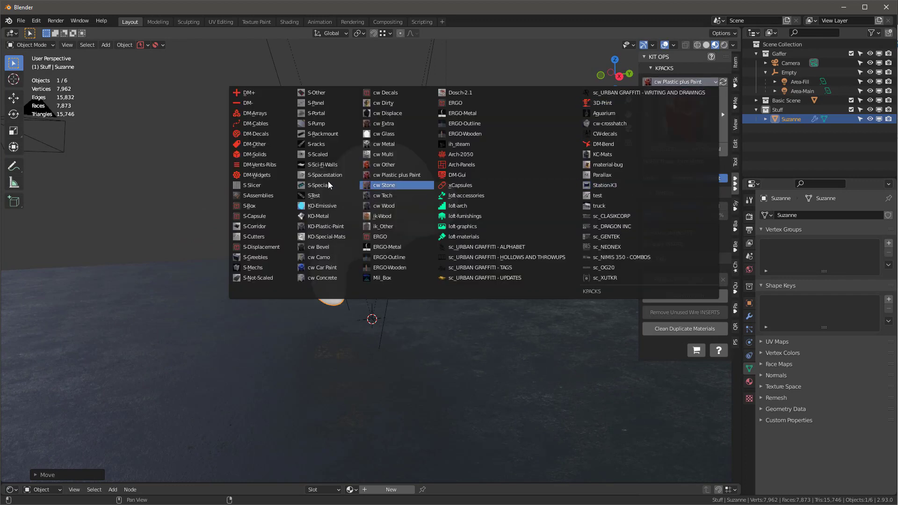
{"action": "left_click", "coordinate": [326, 226]}
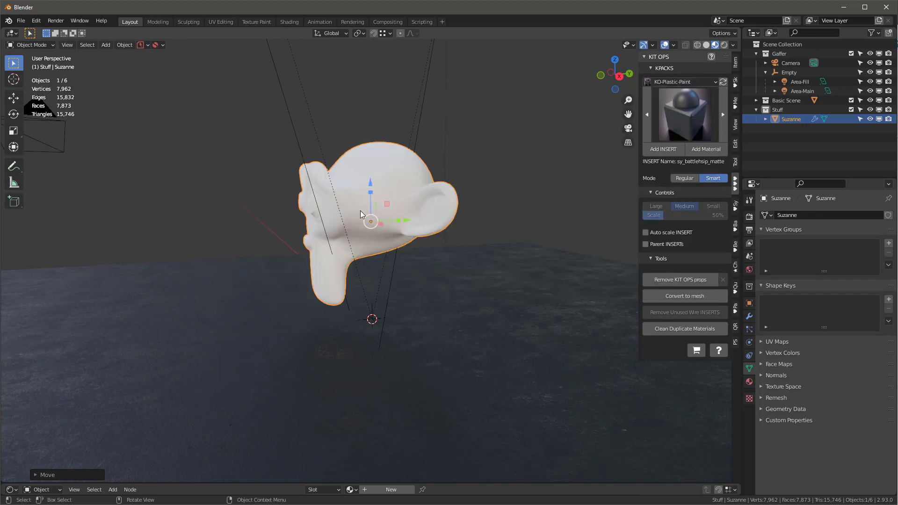
{"action": "left_click", "coordinate": [693, 119]}
{"action": "left_click", "coordinate": [596, 242]}
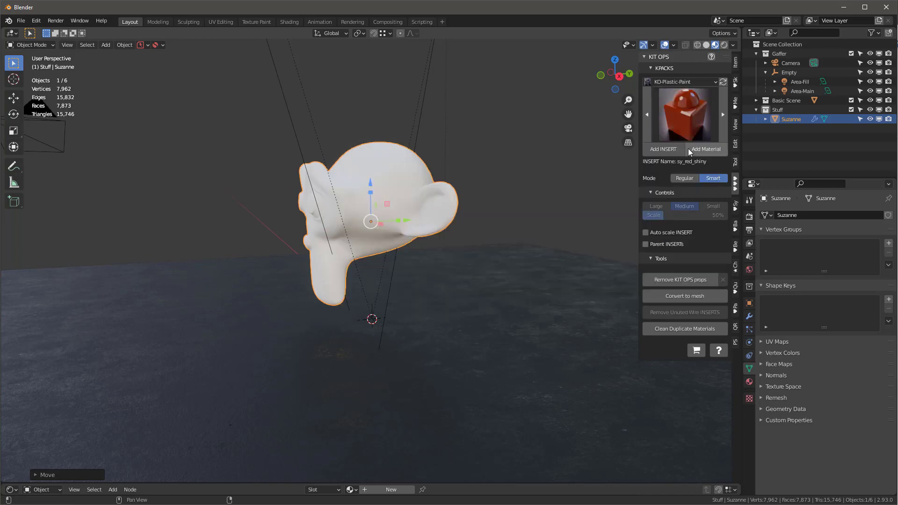
{"action": "left_click", "coordinate": [715, 152]}
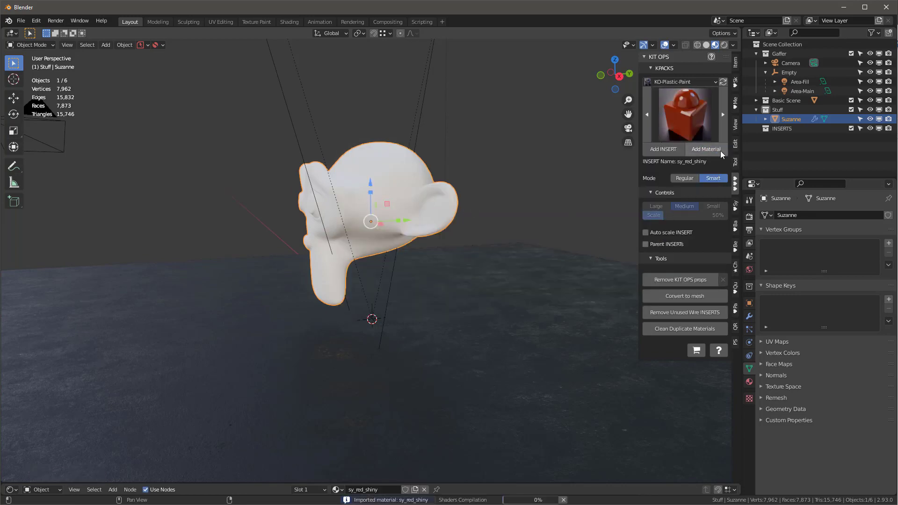
Rotate the monkey in the right orthographic view so its chin and the back of its head are level.
{"action": "middle_click_drag", "start_coordinate": [520, 136], "coordinate": [501, 165]}
{"action": "middle_click_drag", "start_coordinate": [466, 156], "coordinate": [228, 111]}
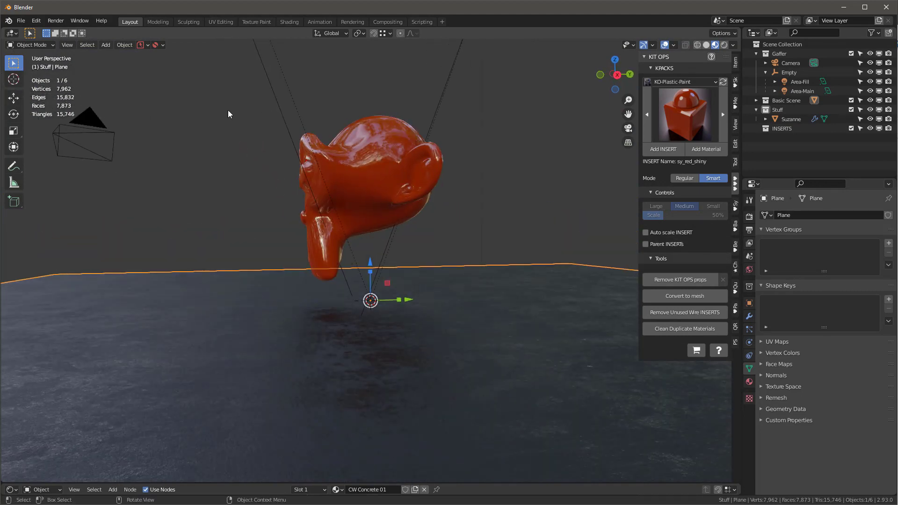
{"action": "key", "text": "KP_5"}
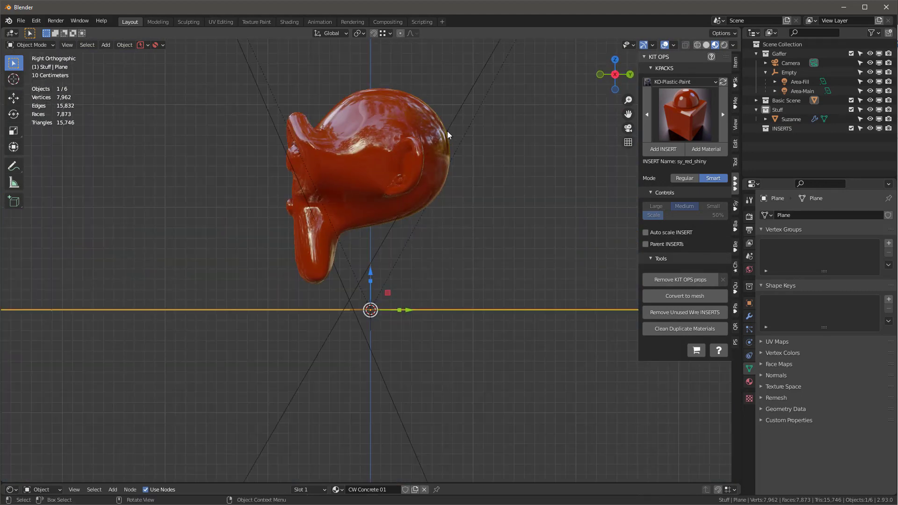
{"action": "left_click", "coordinate": [407, 129]}
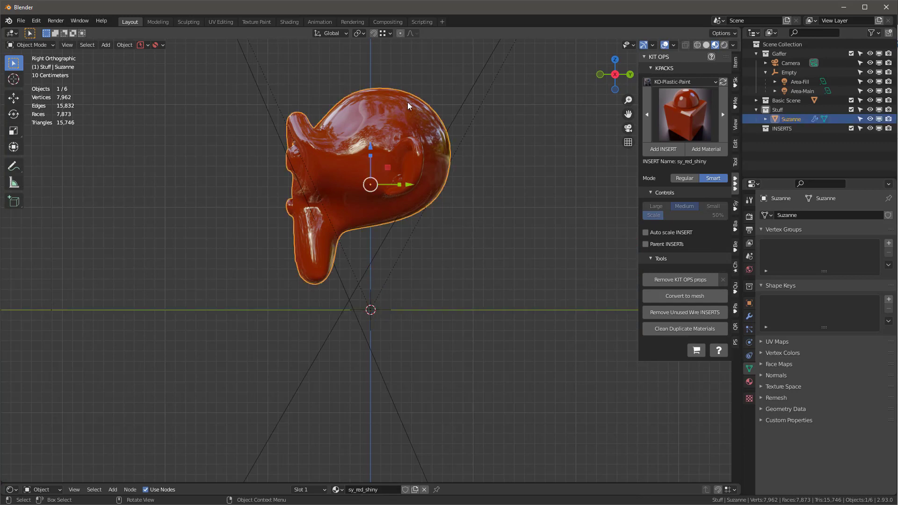
{"action": "key", "text": "r"}
{"action": "left_click", "coordinate": [424, 136]}
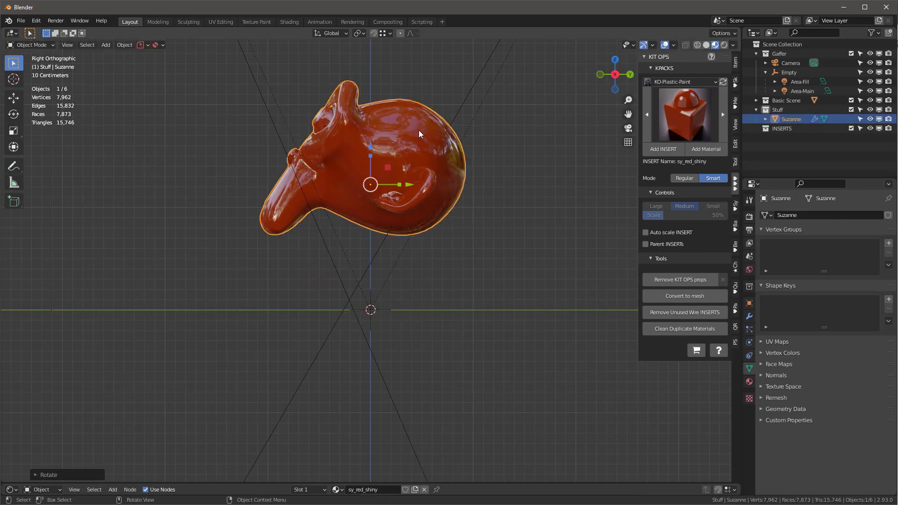
Lower the monkey until it rests on the floor plane and apply its Rotation & Scale.
{"action": "left_click_drag", "start_coordinate": [374, 145], "coordinate": [441, 214]}
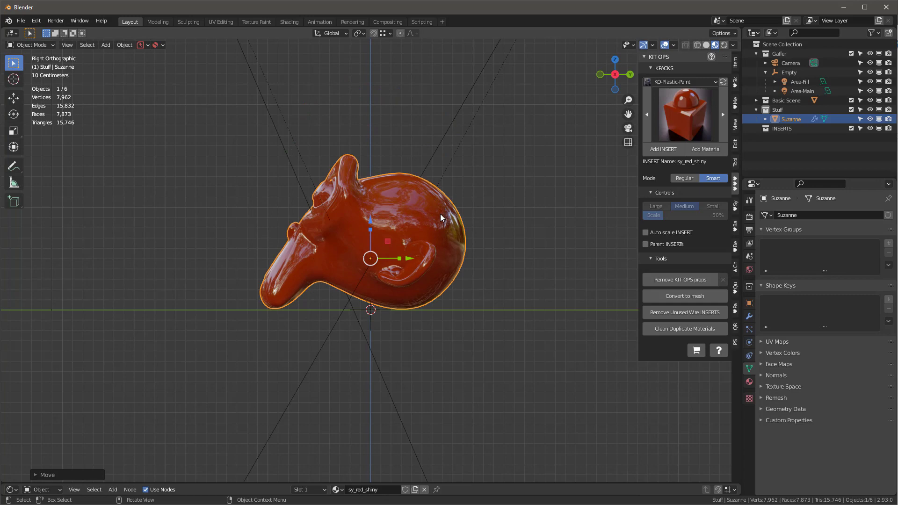
{"action": "key", "text": "ctrl+a"}
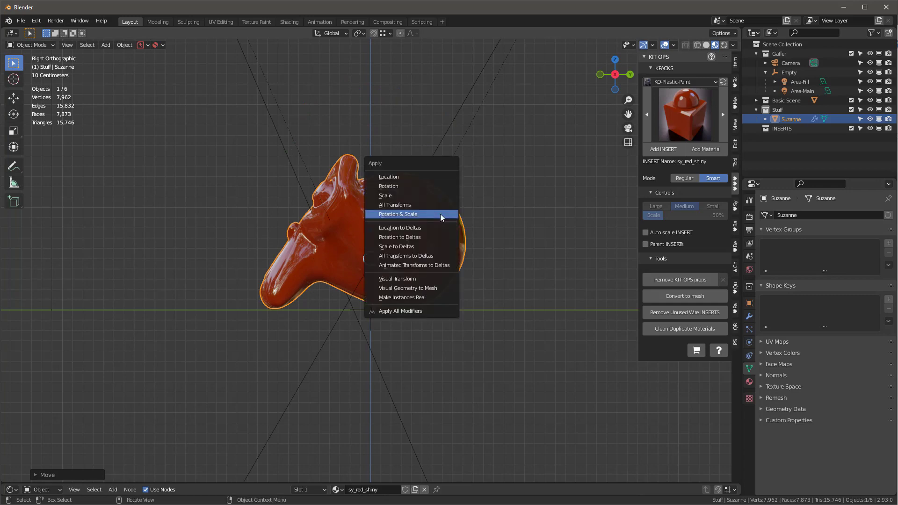
{"action": "left_click", "coordinate": [411, 216]}
Switch the active KPACK to test and keep its aatest INSERT selected.
{"action": "middle_click_drag", "start_coordinate": [217, 230], "coordinate": [214, 257]}
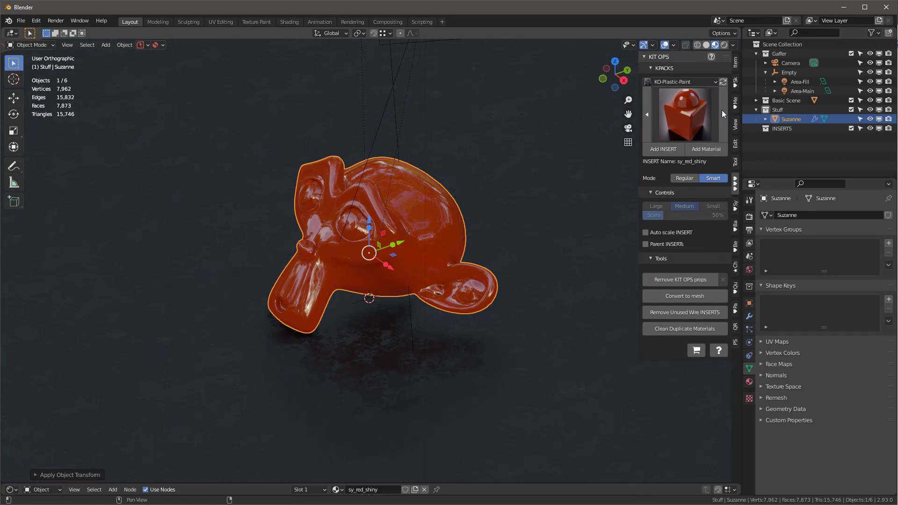
{"action": "left_click", "coordinate": [673, 81]}
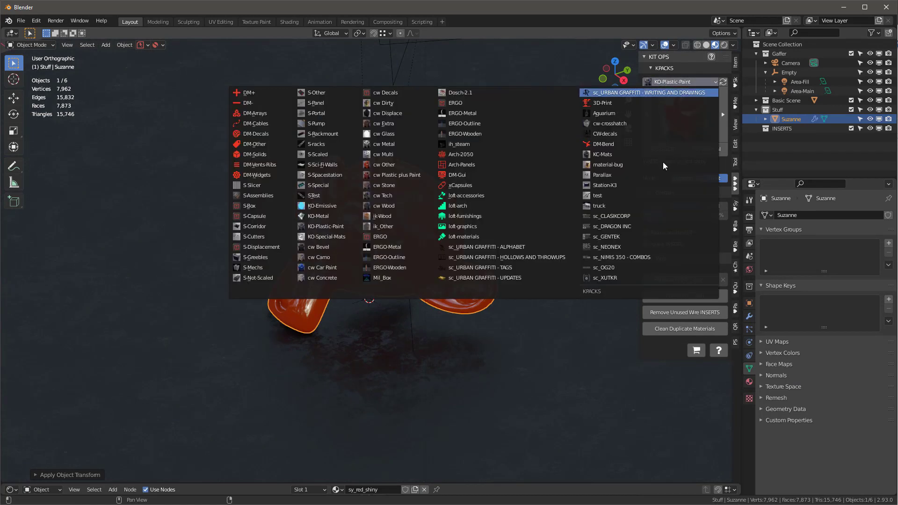
{"action": "left_click", "coordinate": [608, 195]}
{"action": "left_click", "coordinate": [689, 106]}
{"action": "left_click", "coordinate": [690, 106]}
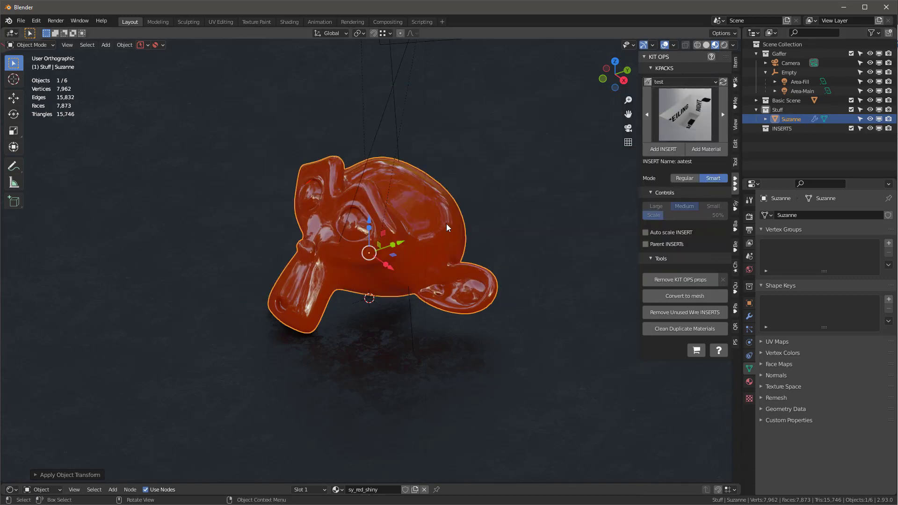
Create a KIT OPS INSERT from the monkey using its object origin.
{"action": "right_click", "coordinate": [448, 224]}
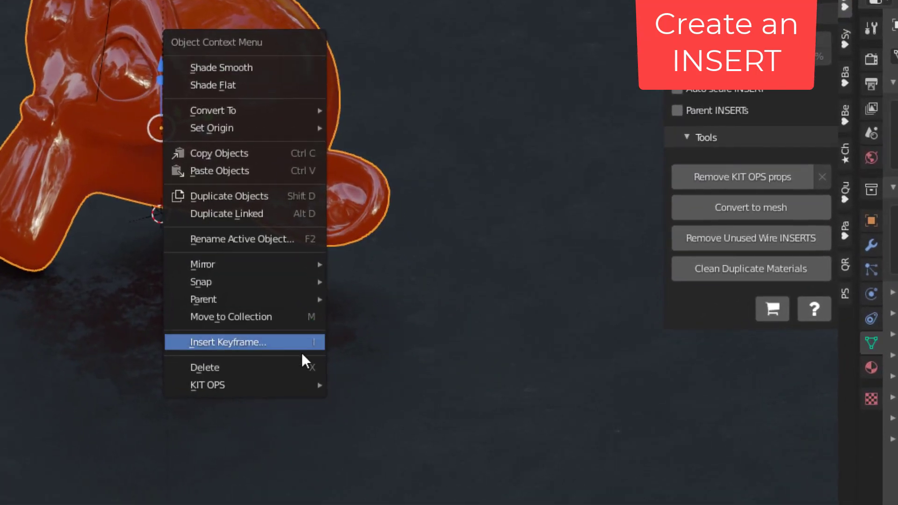
{"action": "mouse_move", "coordinate": [280, 385]}
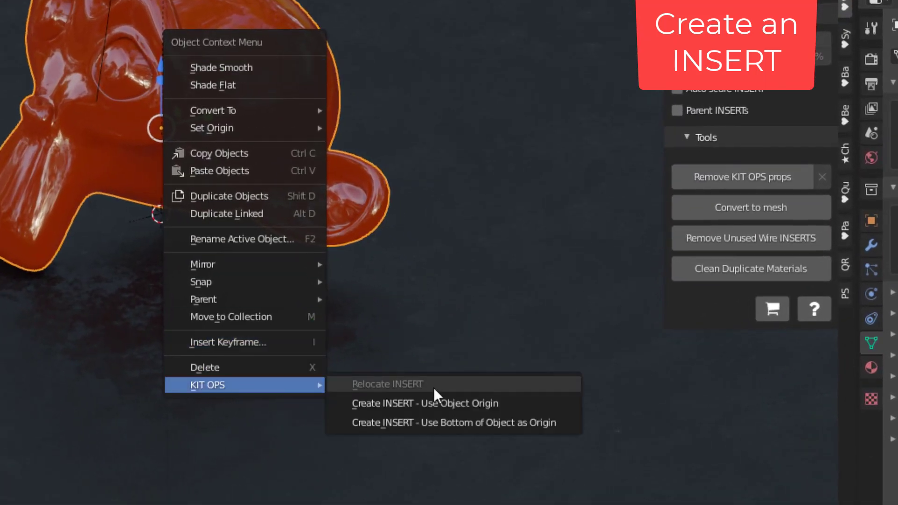
{"action": "left_click", "coordinate": [490, 403]}
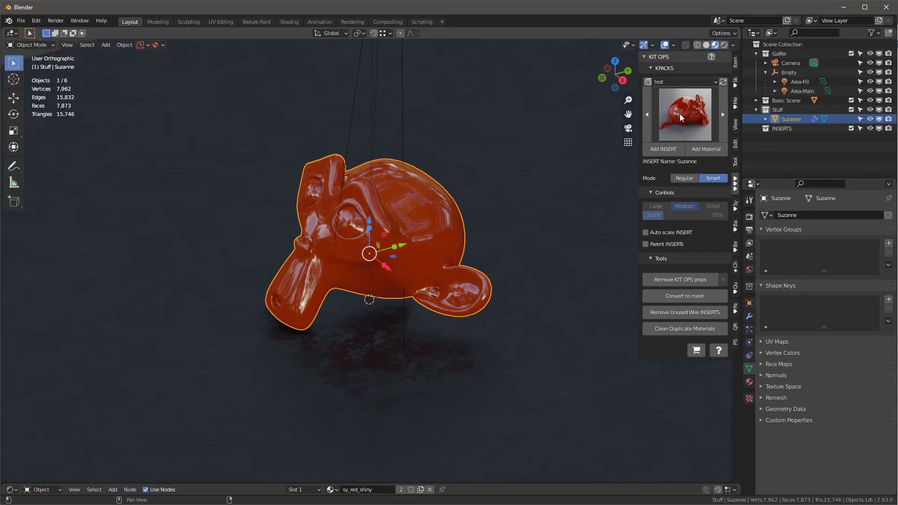
Raise the monkey slightly off the floor and overwrite its INSERT using the bottom of the object as origin.
{"action": "middle_click_drag", "start_coordinate": [394, 296], "coordinate": [366, 270]}
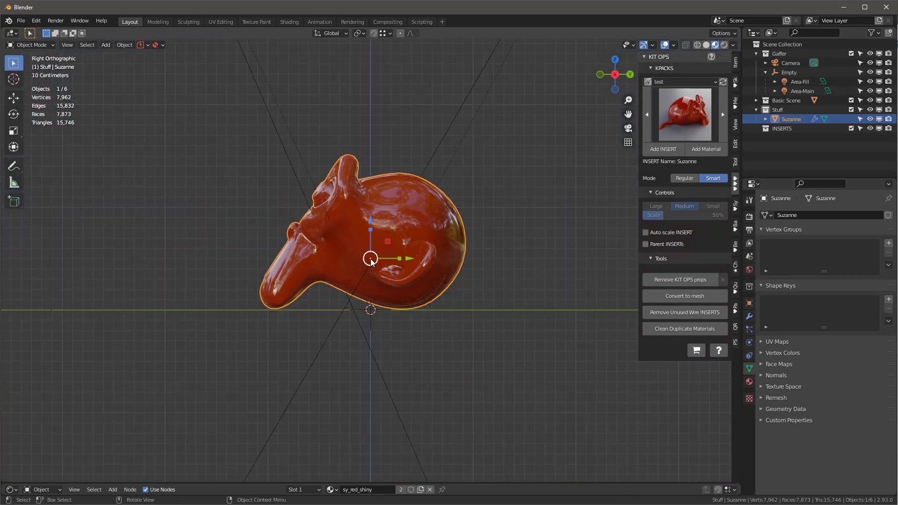
{"action": "mouse_move", "coordinate": [371, 221]}
{"action": "left_mouse_down"}
{"action": "mouse_move", "coordinate": [378, 274]}
{"action": "mouse_move", "coordinate": [372, 208]}
{"action": "left_mouse_up"}
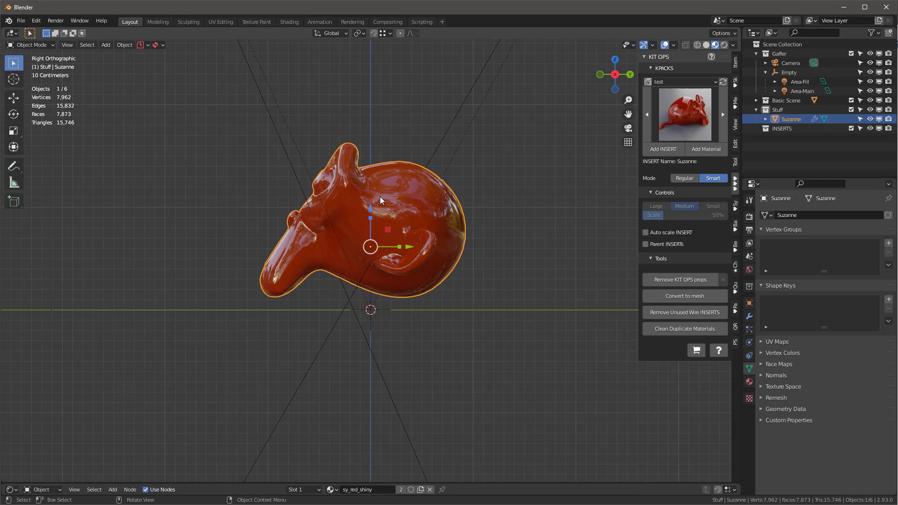
{"action": "right_click", "coordinate": [425, 192]}
{"action": "mouse_move", "coordinate": [412, 213]}
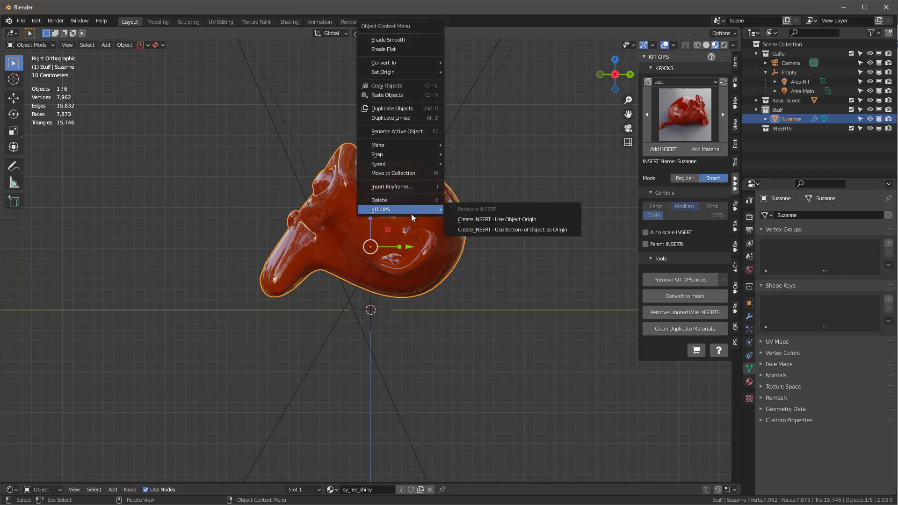
{"action": "left_click", "coordinate": [515, 229]}
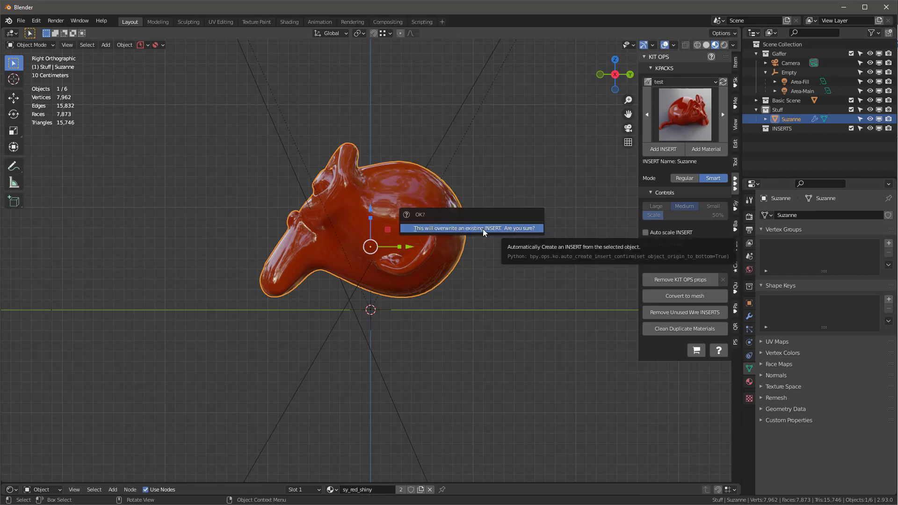
{"action": "left_click", "coordinate": [507, 228]}
Start a new General file without saving the changes to the current scene.
{"action": "middle_click_drag", "start_coordinate": [341, 170], "coordinate": [374, 178]}
{"action": "left_click", "coordinate": [21, 20]}
{"action": "mouse_move", "coordinate": [34, 33]}
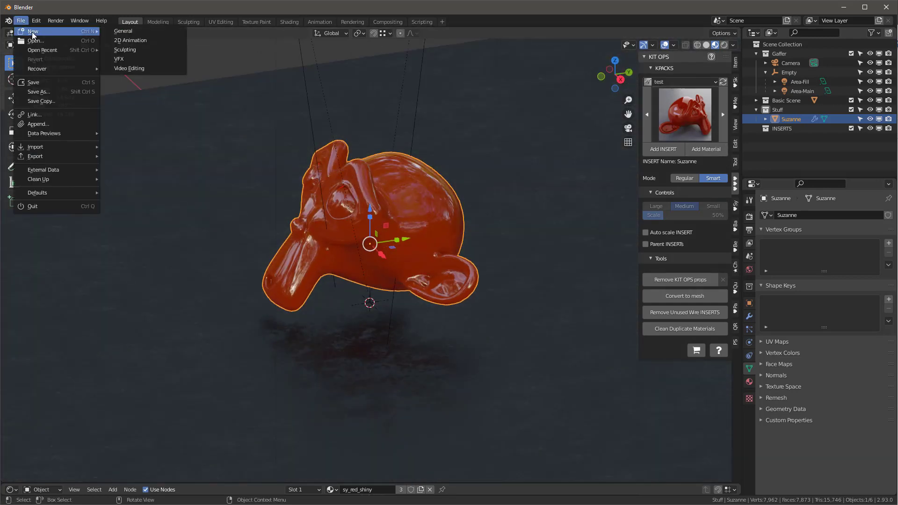
{"action": "left_click", "coordinate": [123, 30]}
{"action": "left_click", "coordinate": [468, 276]}
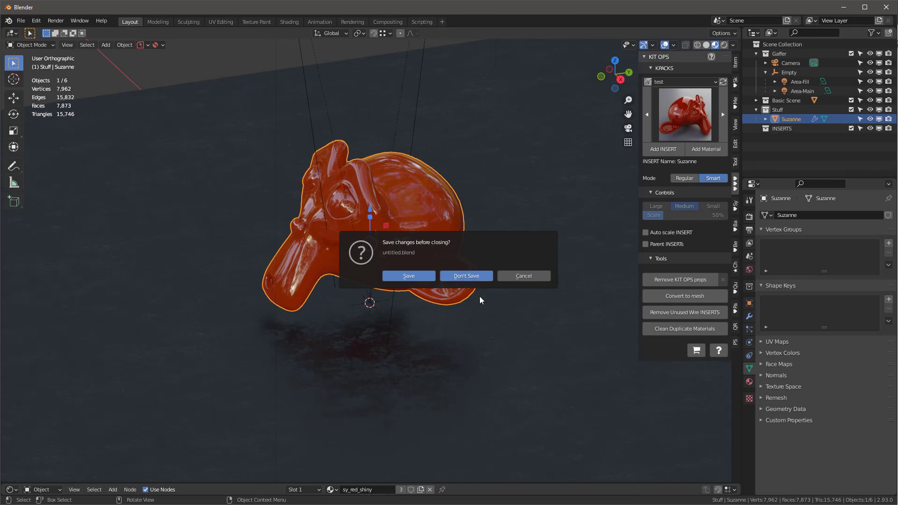
Choose the Suzanne INSERT from the test KPACK with the box kept as the target.
{"action": "left_click", "coordinate": [736, 185]}
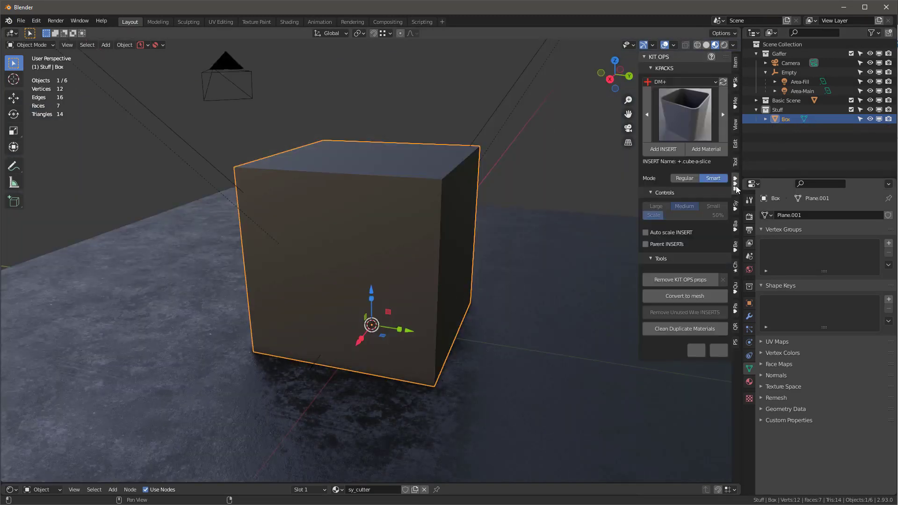
{"action": "left_click", "coordinate": [705, 105]}
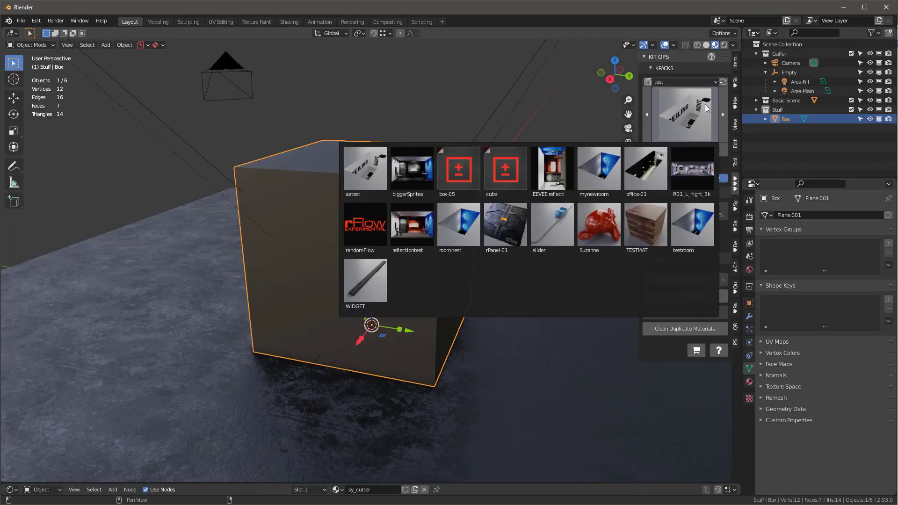
{"action": "left_click", "coordinate": [607, 242]}
{"action": "middle_click_drag", "start_coordinate": [384, 198], "coordinate": [314, 196]}
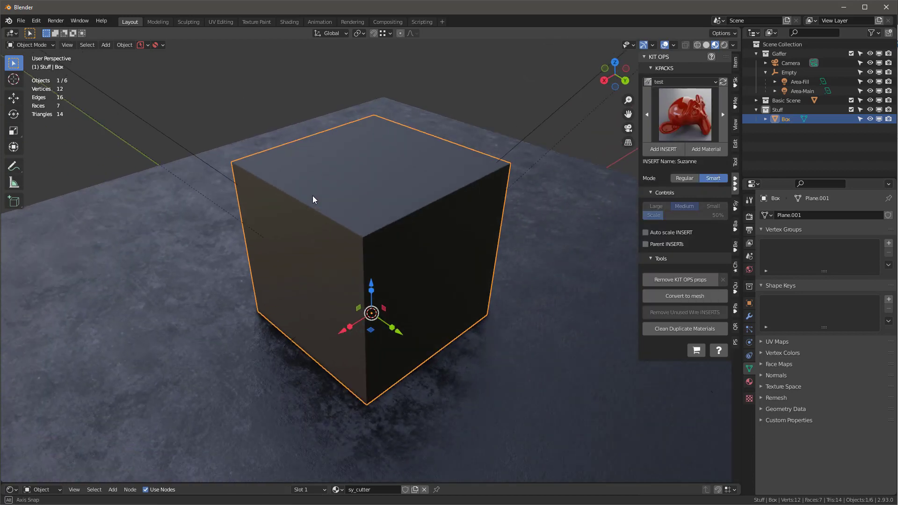
Add the Suzanne INSERT to the top face of the box, scaled up before placing it.
{"action": "left_click", "coordinate": [663, 149]}
{"action": "scroll", "coordinate": [364, 181], "scroll_direction": "up", "scroll_amount": 2, "text": "alt"}
{"action": "scroll", "coordinate": [364, 180], "scroll_direction": "up", "scroll_amount": 4, "text": "alt"}
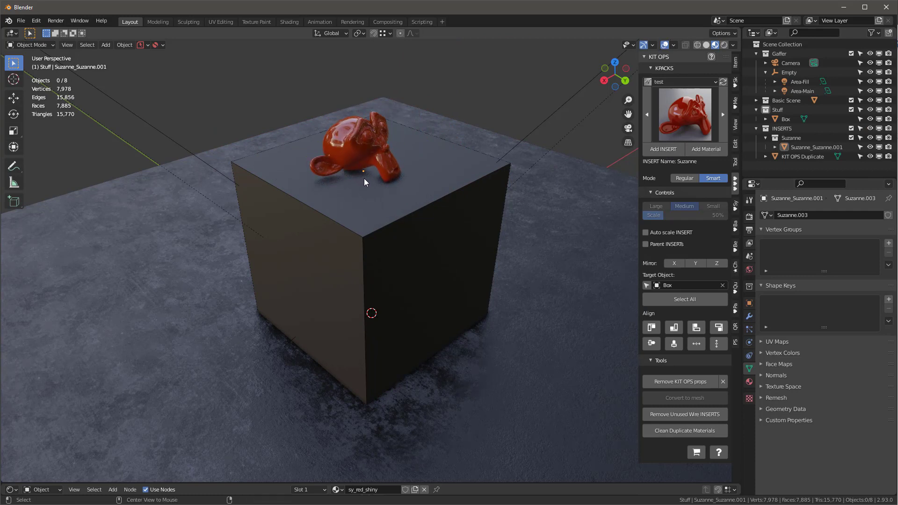
{"action": "scroll", "coordinate": [365, 178], "scroll_direction": "up", "scroll_amount": 3, "text": "alt"}
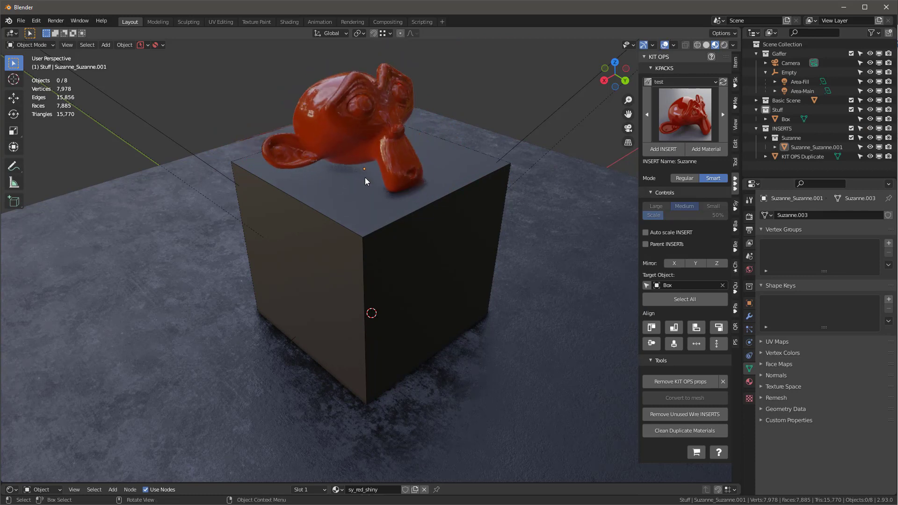
{"action": "left_click", "coordinate": [367, 176]}
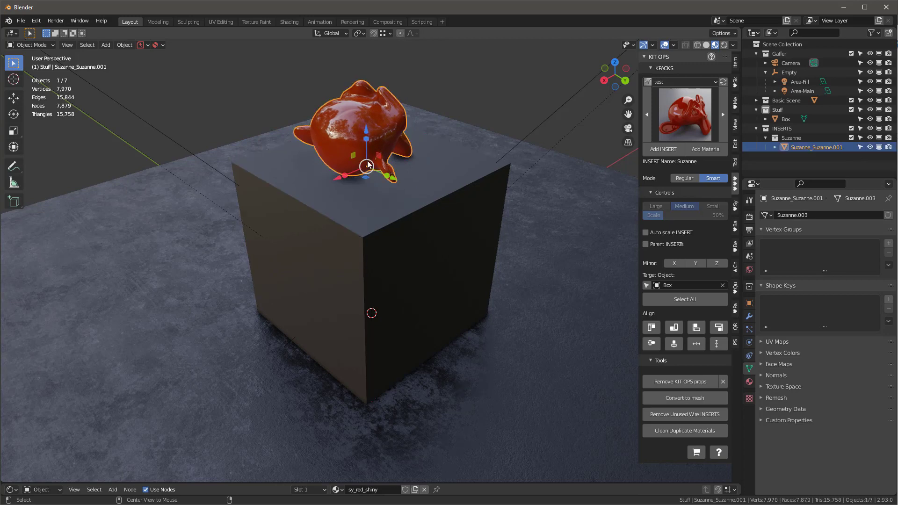
Relocate the monkey INSERT from the box's top onto its dark vertical side face.
{"action": "right_click", "coordinate": [374, 107]}
{"action": "mouse_move", "coordinate": [354, 212]}
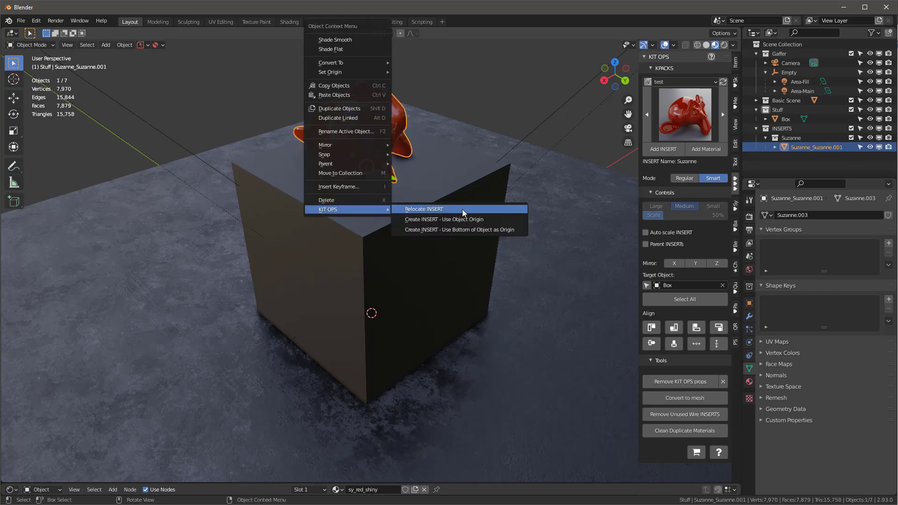
{"action": "left_click", "coordinate": [447, 208]}
{"action": "left_click", "coordinate": [429, 283]}
Relocate the monkey INSERT back onto the top face of the box.
{"action": "right_click", "coordinate": [454, 301]}
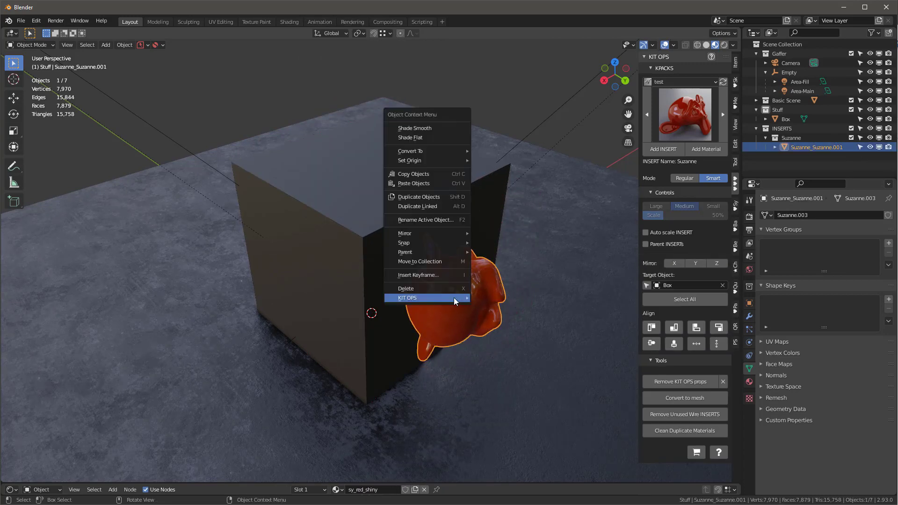
{"action": "mouse_move", "coordinate": [420, 301]}
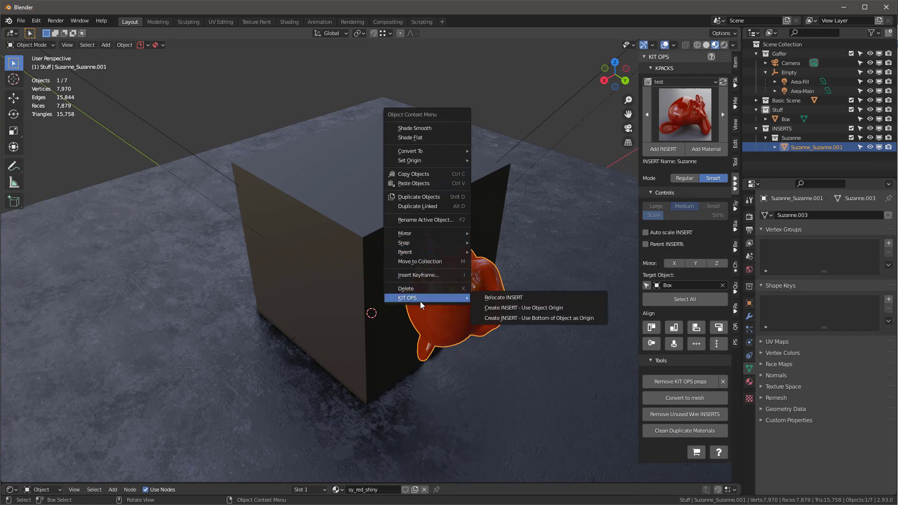
{"action": "left_click", "coordinate": [521, 299]}
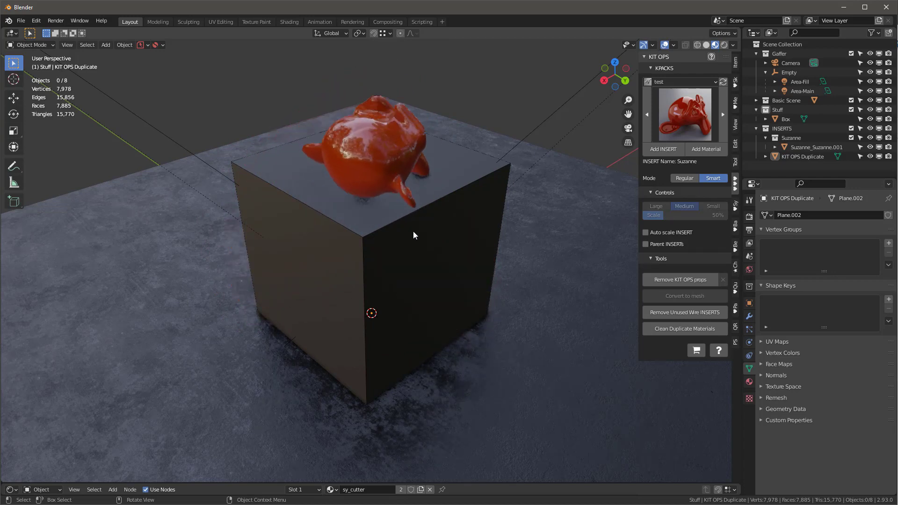
{"action": "left_click", "coordinate": [366, 201]}
Remove the KIT OPS properties from the placed monkey.
{"action": "middle_click_drag", "start_coordinate": [366, 201], "coordinate": [403, 140]}
{"action": "scroll", "coordinate": [405, 142], "scroll_direction": "up", "scroll_amount": 5}
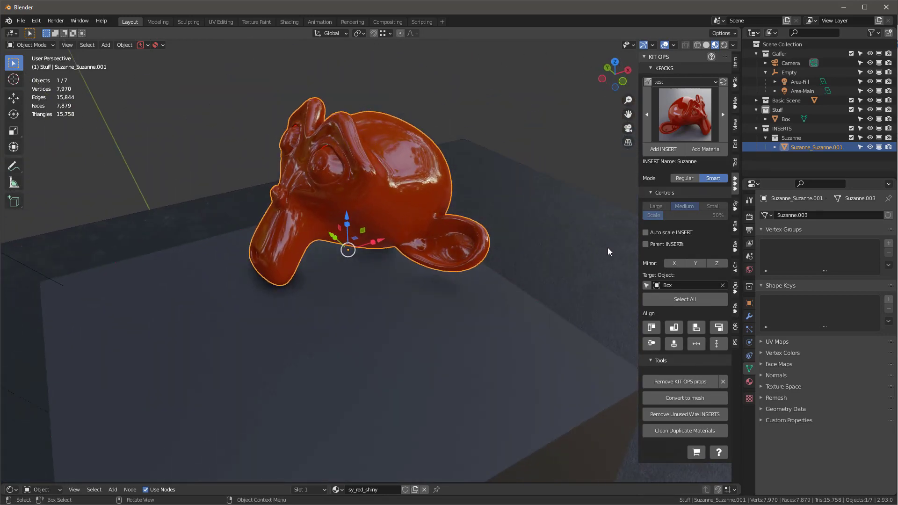
{"action": "left_click", "coordinate": [688, 381]}
Select two adjacent faces on the back of the monkey's head in Edit Mode.
{"action": "mouse_move", "coordinate": [411, 142]}
{"action": "middle_mouse_down"}
{"action": "mouse_move", "coordinate": [423, 170]}
{"action": "mouse_move", "coordinate": [430, 136]}
{"action": "mouse_move", "coordinate": [363, 159]}
{"action": "mouse_move", "coordinate": [386, 154]}
{"action": "mouse_move", "coordinate": [387, 163]}
{"action": "mouse_move", "coordinate": [405, 152]}
{"action": "middle_mouse_up"}
{"action": "scroll", "coordinate": [430, 136], "scroll_direction": "up", "scroll_amount": 5}
{"action": "left_click", "coordinate": [406, 151]}
{"action": "left_click", "coordinate": [406, 151]}
{"action": "scroll", "coordinate": [381, 157], "scroll_direction": "up", "scroll_amount": 4}
{"action": "key", "text": "Tab"}
{"action": "left_click", "coordinate": [405, 152]}
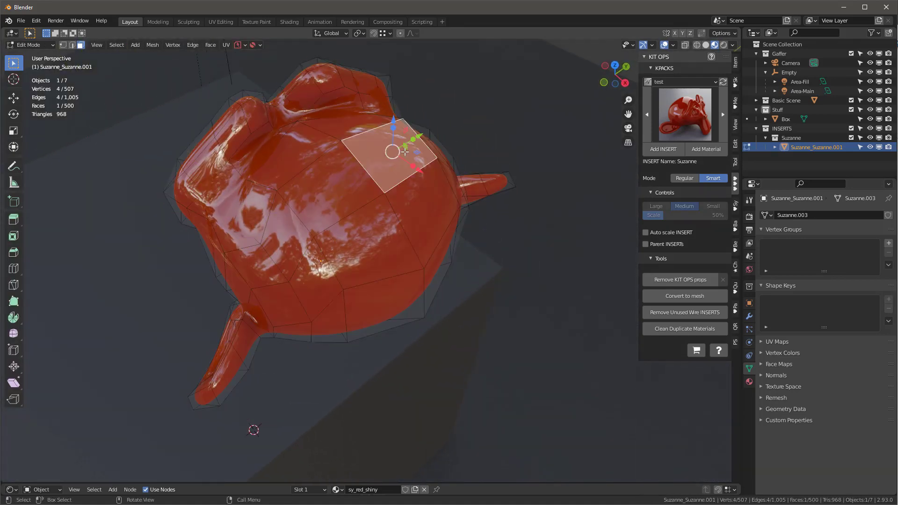
{"action": "left_click", "coordinate": [351, 214], "text": "shift"}
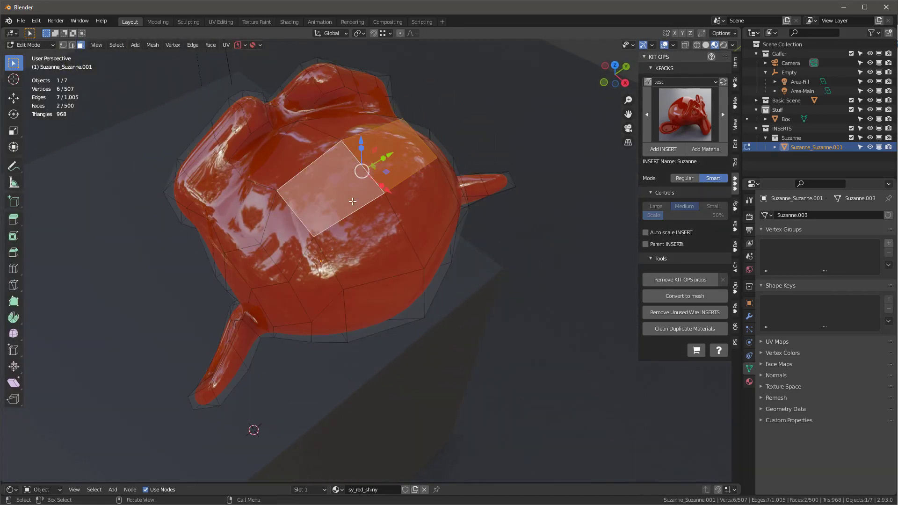
Add an empty second material slot, assign it to the two selected faces, and return to Object Mode.
{"action": "left_click", "coordinate": [750, 382]}
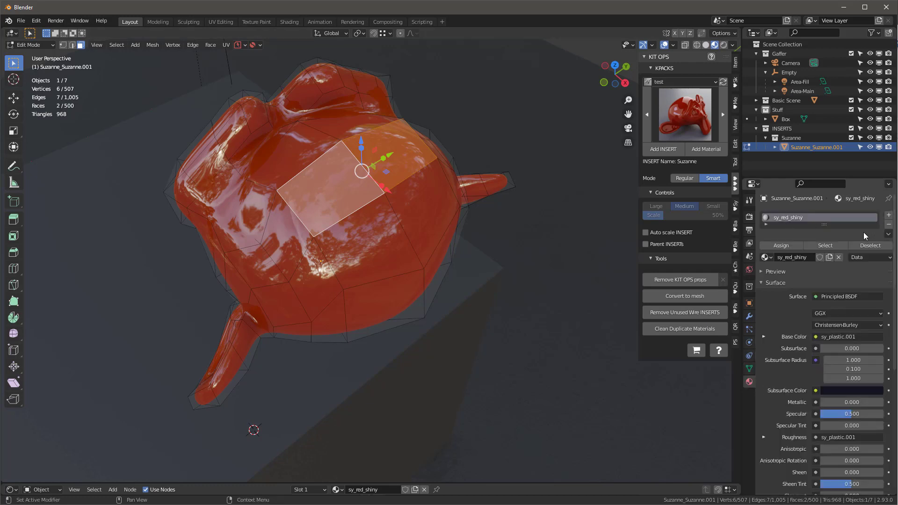
{"action": "left_click_drag", "start_coordinate": [825, 226], "coordinate": [830, 253]}
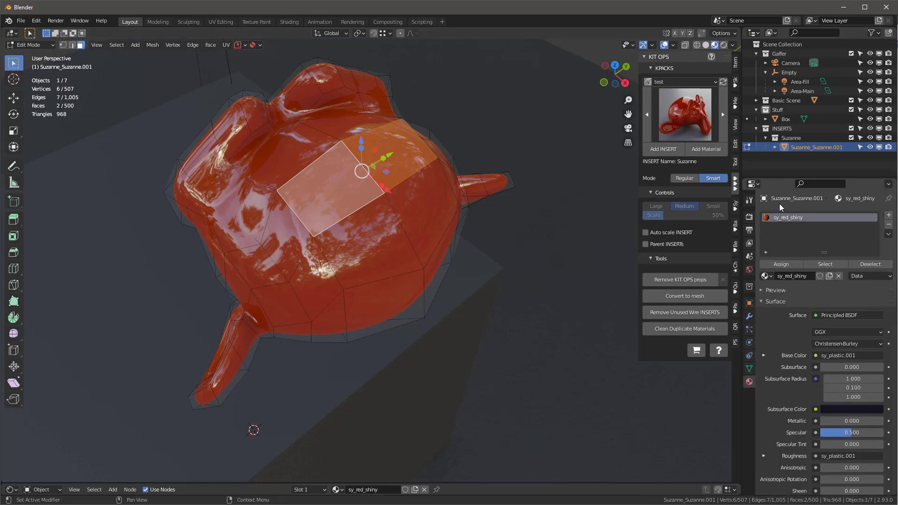
{"action": "left_click", "coordinate": [889, 216]}
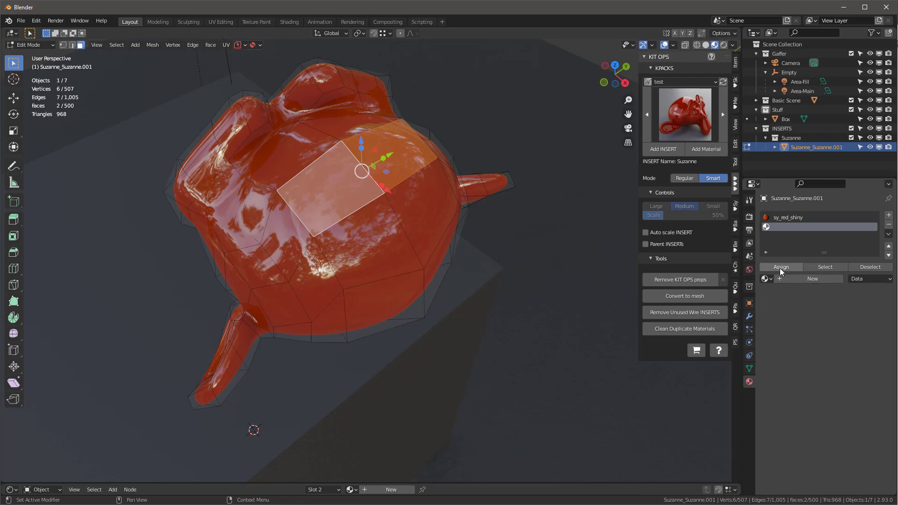
{"action": "left_click", "coordinate": [780, 267]}
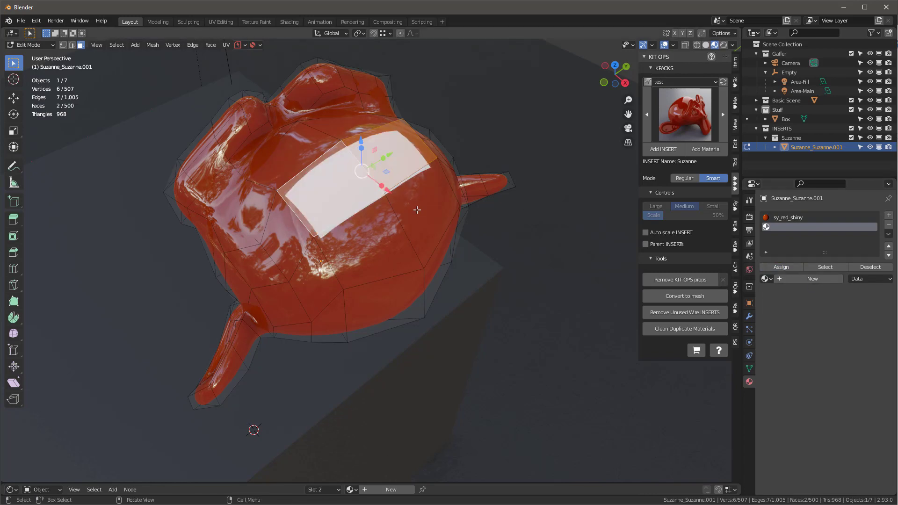
{"action": "key", "text": "Tab"}
{"action": "middle_click_drag", "start_coordinate": [350, 209], "coordinate": [373, 192]}
{"action": "left_click", "coordinate": [369, 220]}
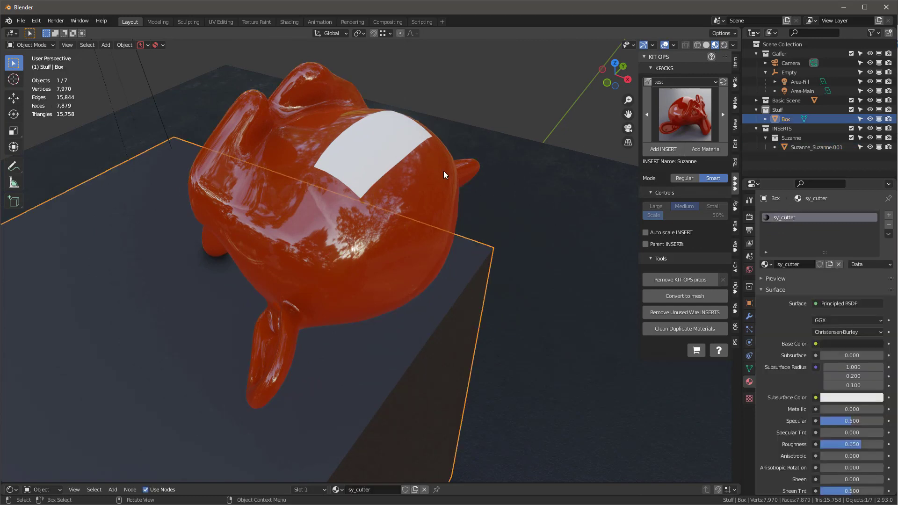
Apply the sy_blue_5_emmisive material from the KO-Emissive KPACK to the monkey's empty second material slot.
{"action": "left_click", "coordinate": [678, 83]}
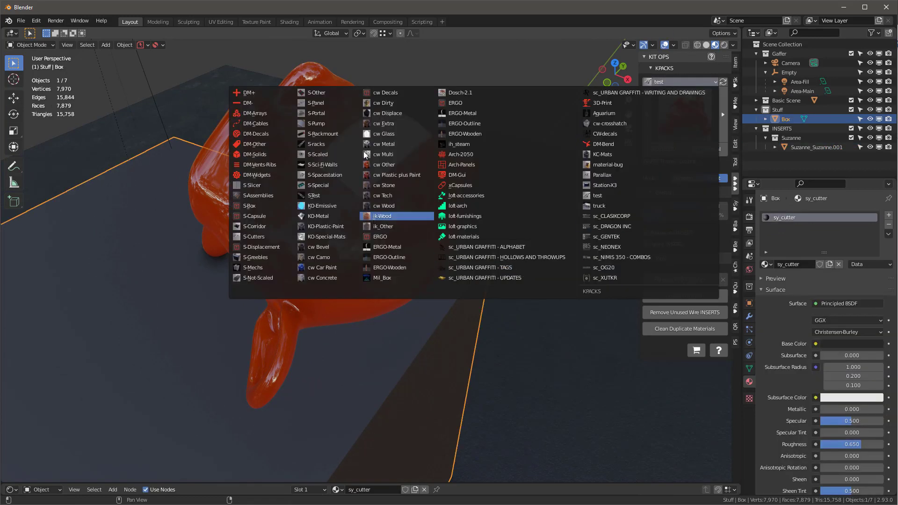
{"action": "left_click", "coordinate": [325, 206]}
{"action": "middle_click_drag", "start_coordinate": [277, 161], "coordinate": [285, 159]}
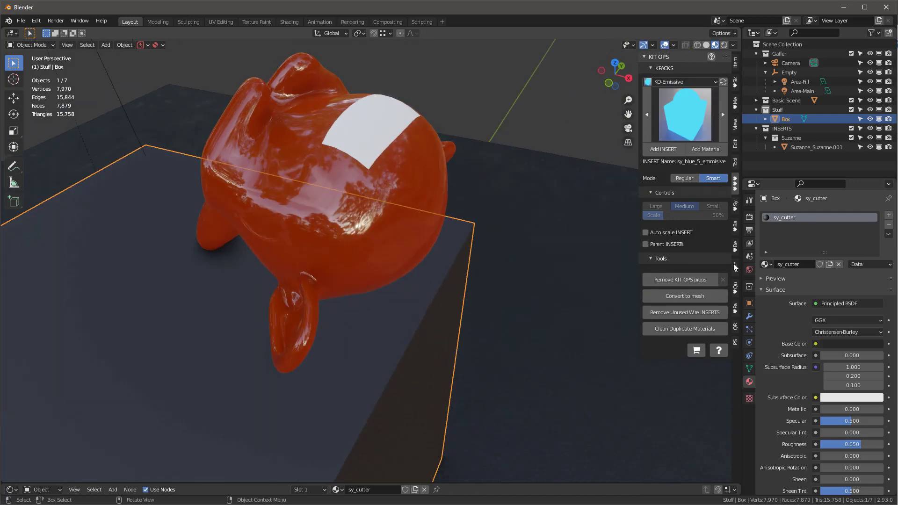
{"action": "left_click", "coordinate": [398, 203]}
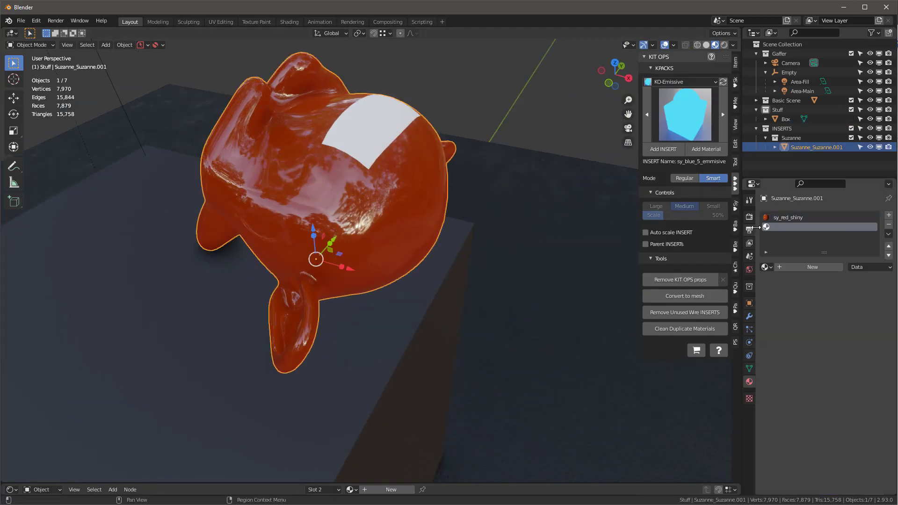
{"action": "left_click", "coordinate": [710, 149]}
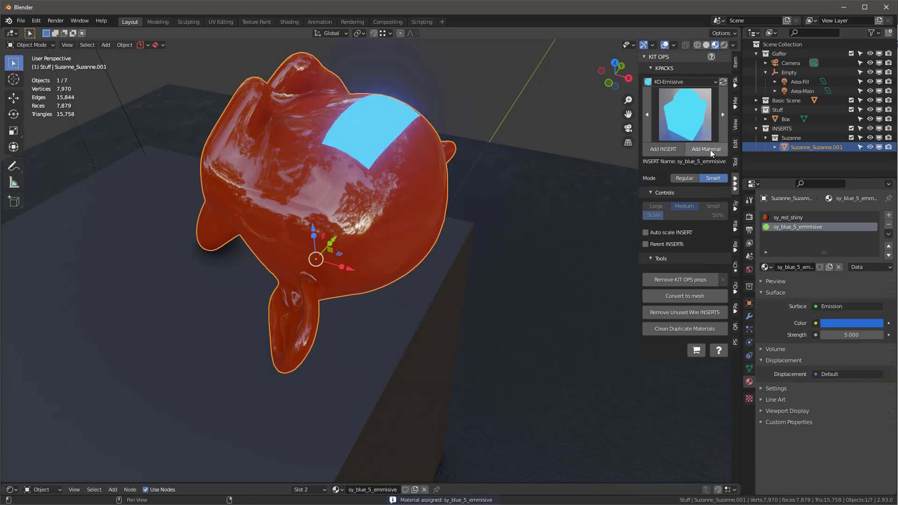
{"action": "mouse_move", "coordinate": [404, 181]}
{"action": "middle_mouse_down"}
{"action": "mouse_move", "coordinate": [285, 196]}
{"action": "mouse_move", "coordinate": [230, 226]}
{"action": "mouse_move", "coordinate": [412, 180]}
{"action": "middle_mouse_up"}
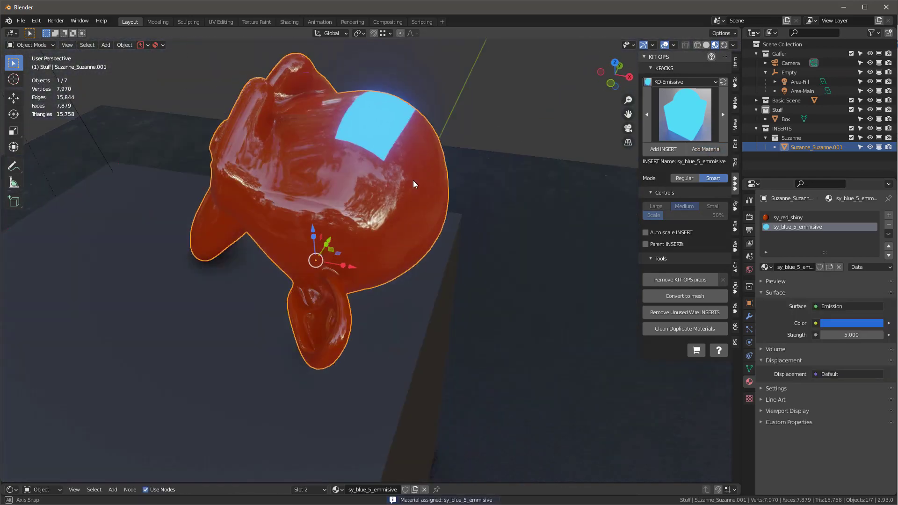
Replace the monkey's sy_red_shiny material slot with Aluminum-matte from the cw Metal KPACK.
{"action": "left_click", "coordinate": [782, 219]}
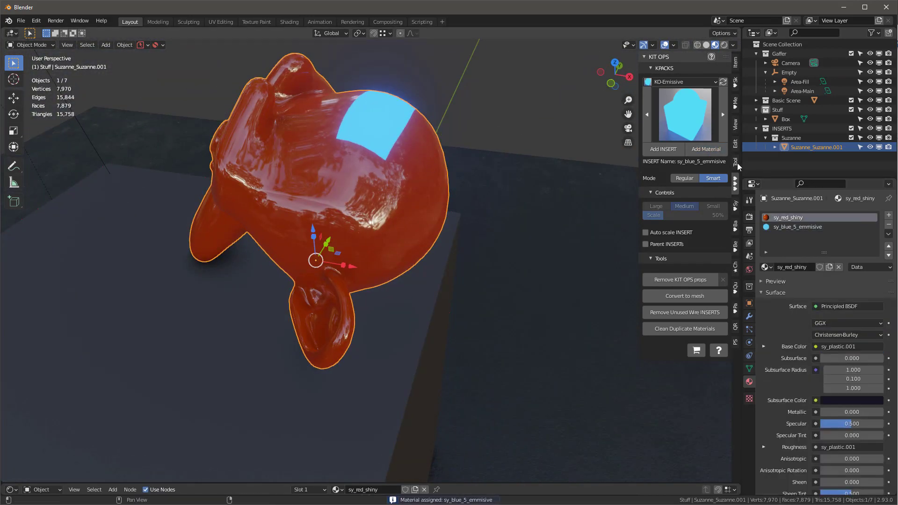
{"action": "left_click", "coordinate": [672, 83]}
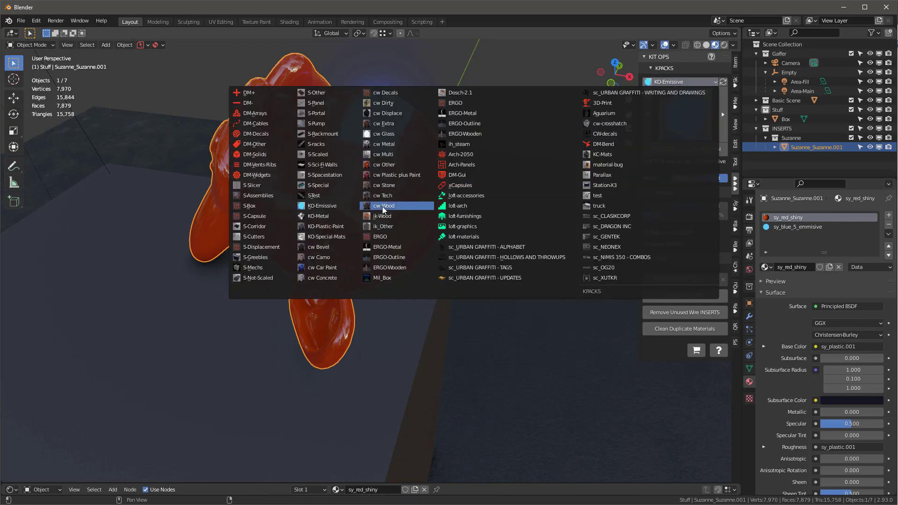
{"action": "left_click", "coordinate": [385, 145]}
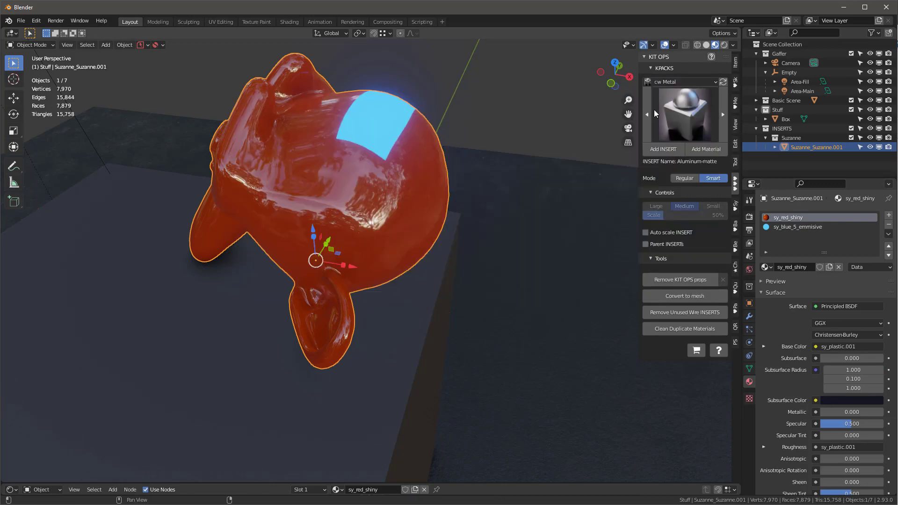
{"action": "left_click", "coordinate": [708, 150]}
{"action": "middle_click_drag", "start_coordinate": [365, 196], "coordinate": [388, 227]}
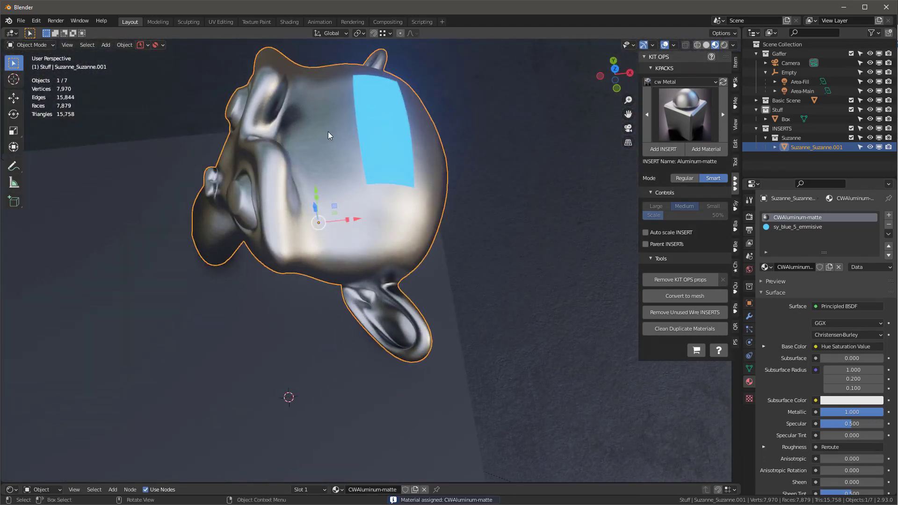
Examine the monkey's metal body and blue emissive patch from several angles, close up and with the whole box.
{"action": "scroll", "coordinate": [327, 96], "scroll_direction": "up", "scroll_amount": 3}
{"action": "scroll", "coordinate": [384, 122], "scroll_direction": "down", "scroll_amount": 2}
{"action": "scroll", "coordinate": [403, 121], "scroll_direction": "up", "scroll_amount": 1}
{"action": "middle_click_drag", "start_coordinate": [404, 121], "coordinate": [351, 118]}
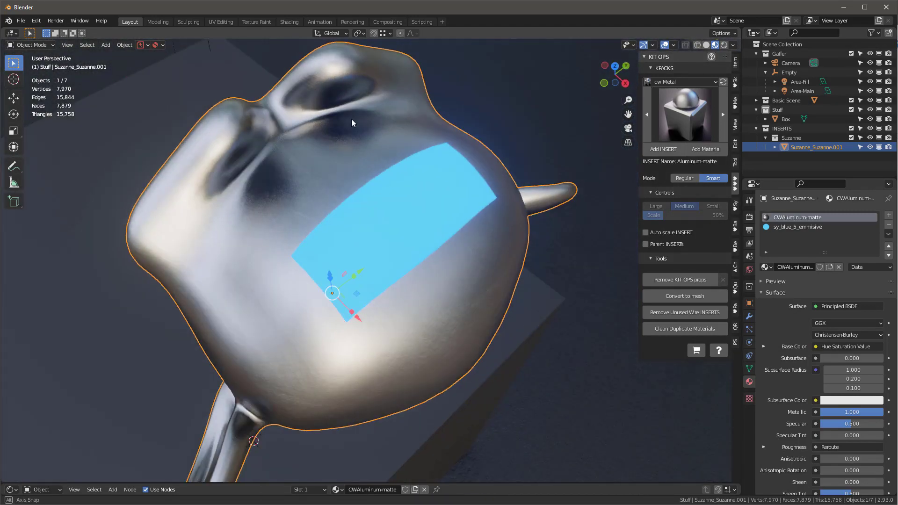
{"action": "middle_click_drag", "start_coordinate": [347, 228], "coordinate": [358, 197]}
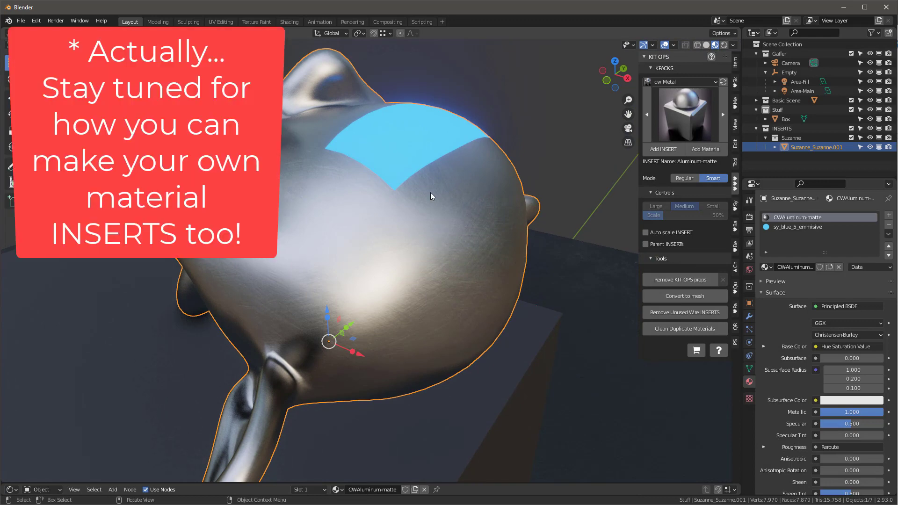
{"action": "scroll", "coordinate": [432, 207], "scroll_direction": "down", "scroll_amount": 2}
{"action": "scroll", "coordinate": [436, 206], "scroll_direction": "up", "scroll_amount": 1}
{"action": "scroll", "coordinate": [449, 208], "scroll_direction": "up", "scroll_amount": 3}
{"action": "scroll", "coordinate": [444, 210], "scroll_direction": "down", "scroll_amount": 3}
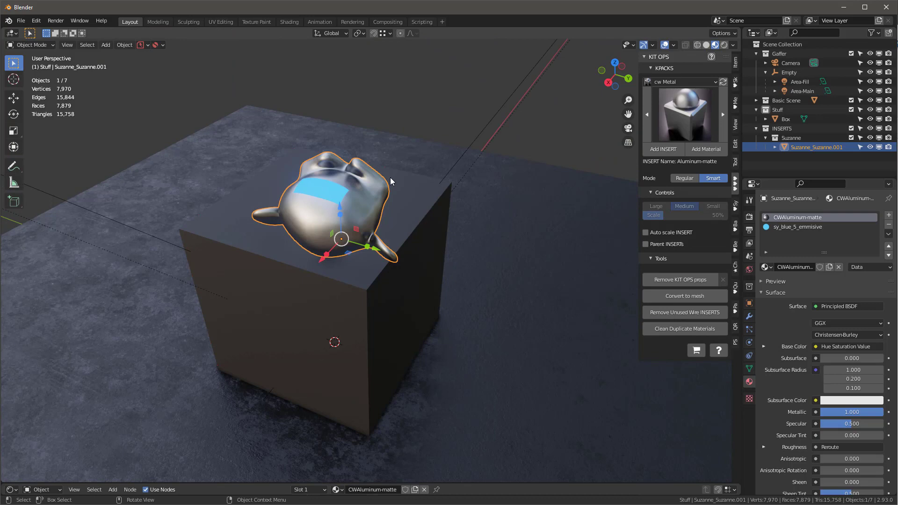
{"action": "middle_click_drag", "start_coordinate": [390, 178], "coordinate": [384, 208]}
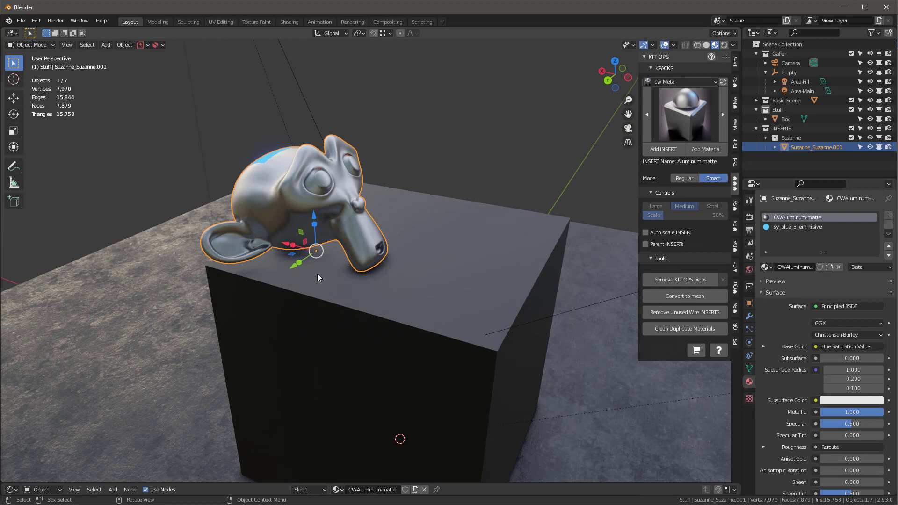
{"action": "scroll", "coordinate": [323, 264], "scroll_direction": "down", "scroll_amount": 5}
{"action": "scroll", "coordinate": [326, 264], "scroll_direction": "up", "scroll_amount": 3}
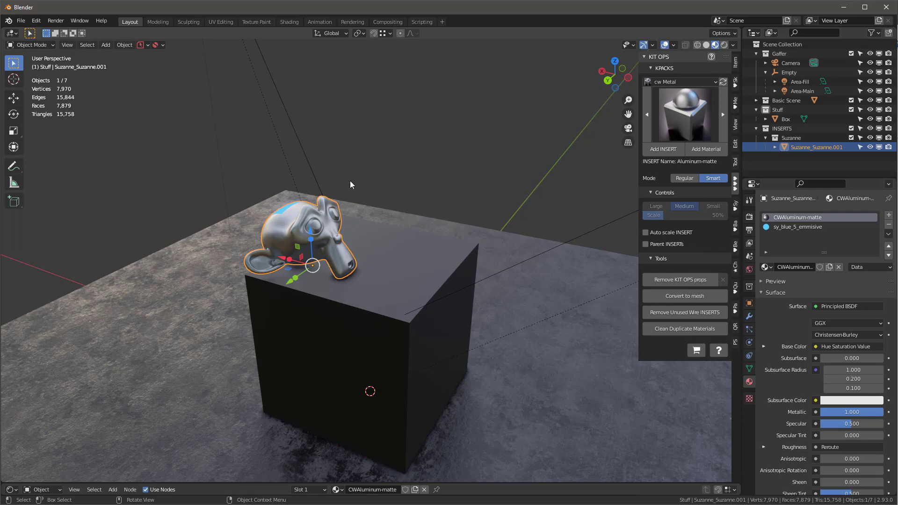
{"action": "middle_click_drag", "start_coordinate": [419, 265], "coordinate": [649, 253]}
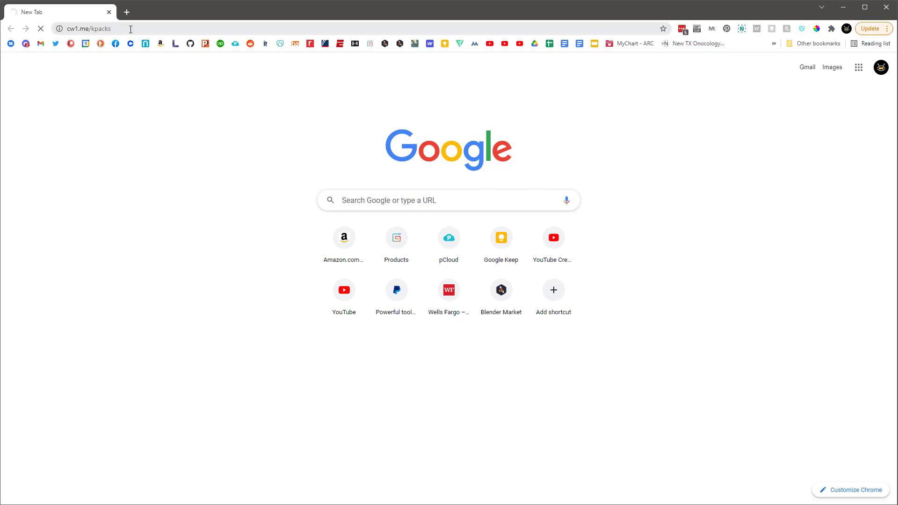
Switch to Chrome, open cw1.me/kpacks, and look through the table of contents and listings of the KPACKS Repository.
{"action": "key", "text": "Return"}
{"action": "scroll", "coordinate": [69, 234], "scroll_direction": "down", "scroll_amount": 5}
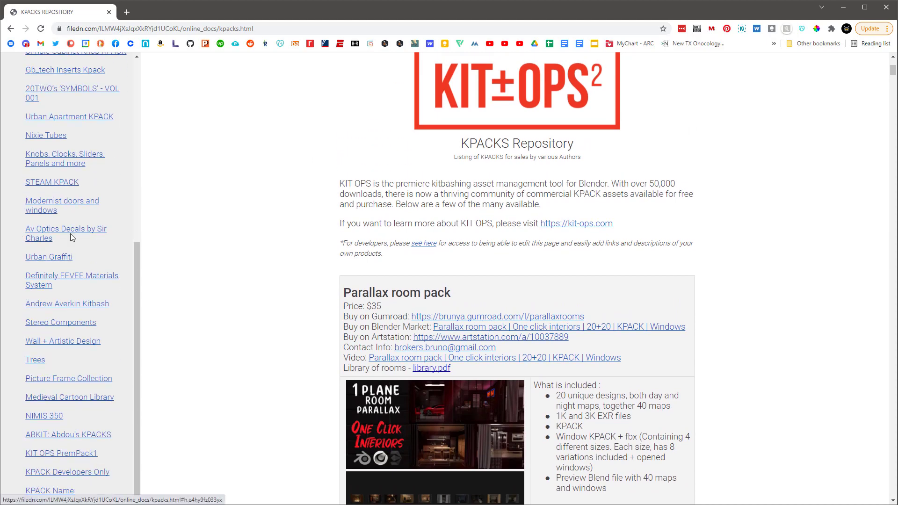
{"action": "scroll", "coordinate": [68, 248], "scroll_direction": "down", "scroll_amount": 10}
{"action": "scroll", "coordinate": [81, 265], "scroll_direction": "up", "scroll_amount": 1}
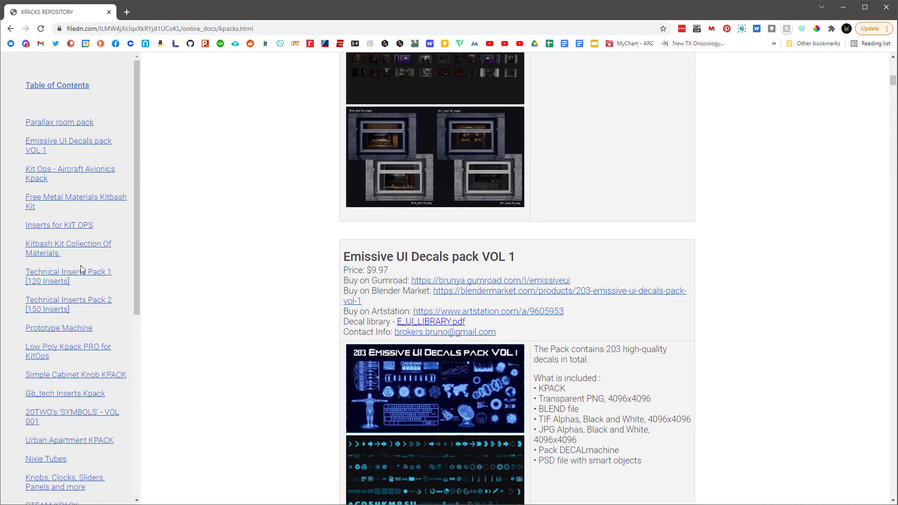
Open the Av Optics Decals listing from the table of contents and look through its description and preview images.
{"action": "scroll", "coordinate": [65, 411], "scroll_direction": "down", "scroll_amount": 3}
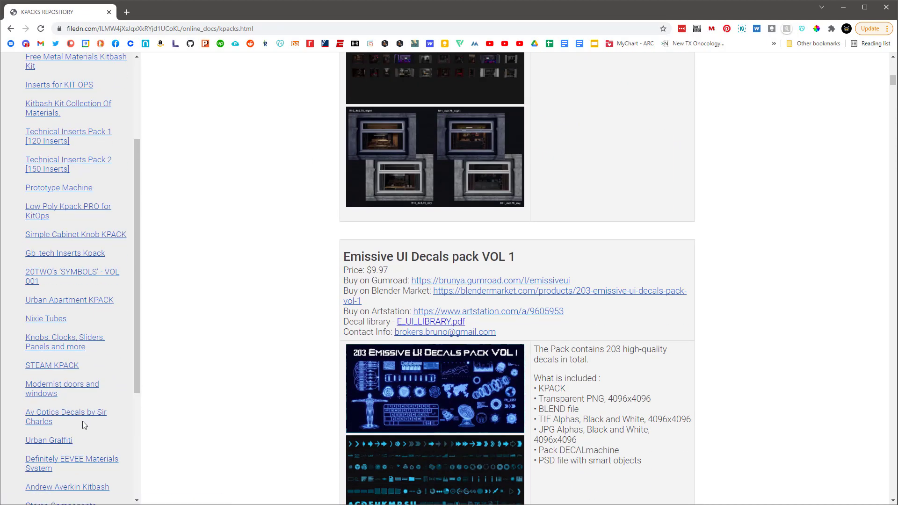
{"action": "scroll", "coordinate": [87, 425], "scroll_direction": "down", "scroll_amount": 2}
{"action": "left_click", "coordinate": [66, 323]}
{"action": "scroll", "coordinate": [683, 359], "scroll_direction": "down", "scroll_amount": 7}
{"action": "scroll", "coordinate": [683, 353], "scroll_direction": "up", "scroll_amount": 20}
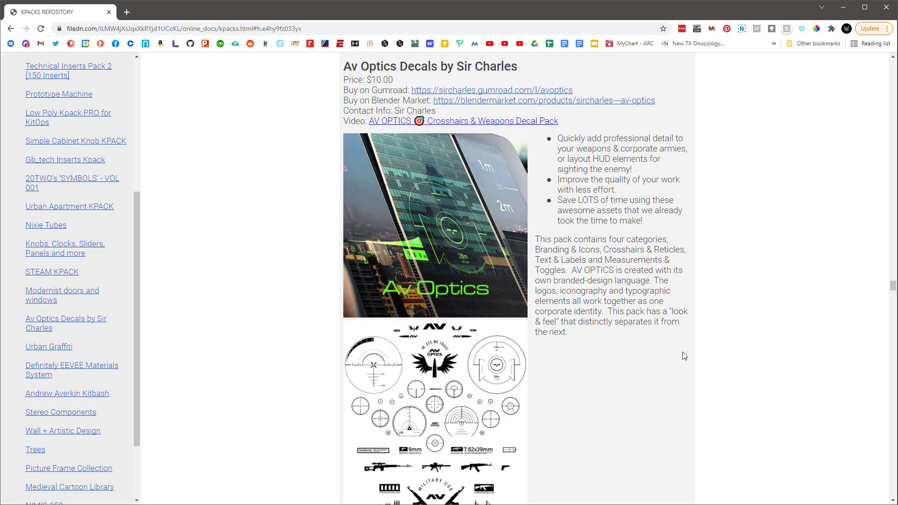
Open the Parallax room pack listing and look through it and the Emissive UI Decals pack below.
{"action": "left_click_drag", "start_coordinate": [137, 294], "coordinate": [96, 99]}
{"action": "left_click", "coordinate": [59, 125]}
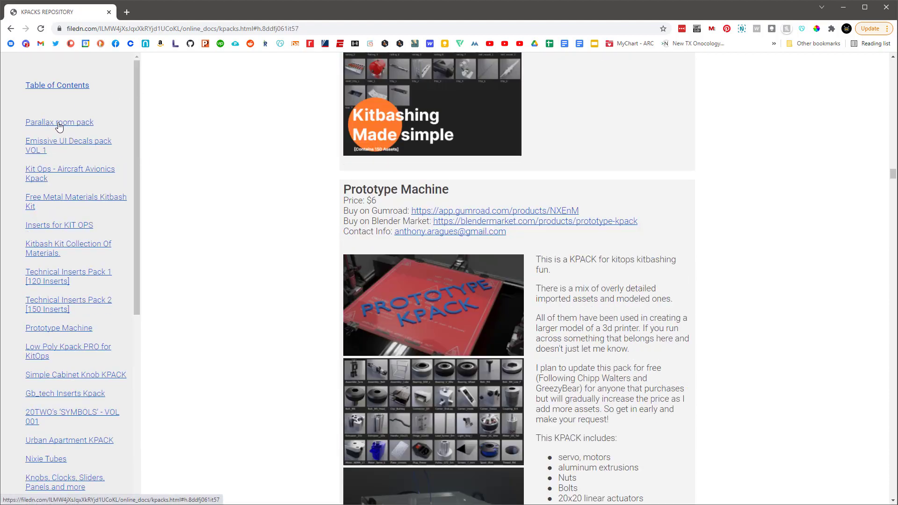
{"action": "scroll", "coordinate": [517, 276], "scroll_direction": "down", "scroll_amount": 3}
{"action": "scroll", "coordinate": [509, 290], "scroll_direction": "up", "scroll_amount": 5}
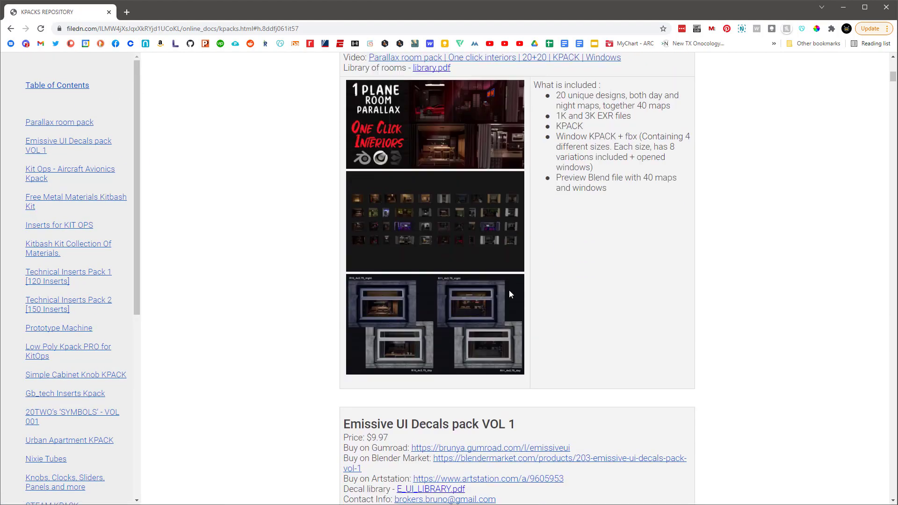
{"action": "scroll", "coordinate": [517, 308], "scroll_direction": "down", "scroll_amount": 10}
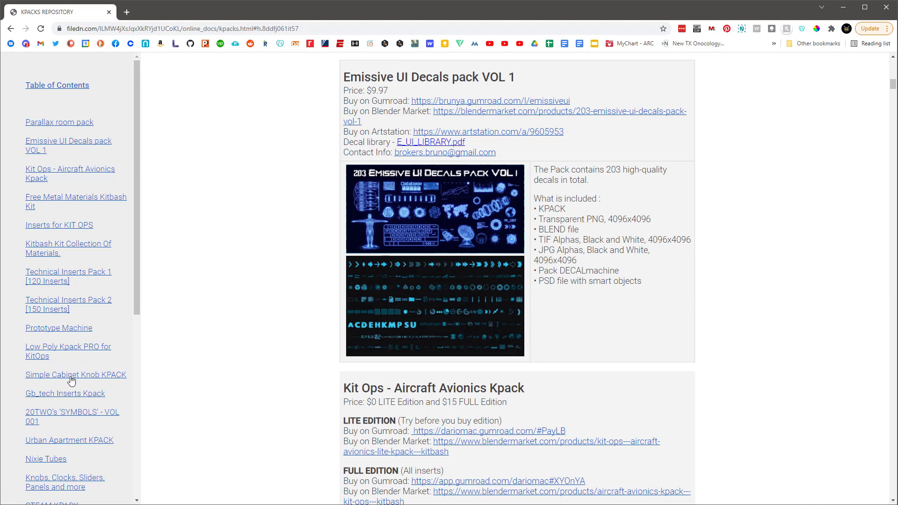
Open the free Hard Surface Kitbash Pack listing and examine its mesh group previews and the remaining table of contents.
{"action": "left_click_drag", "start_coordinate": [136, 284], "coordinate": [145, 401]}
{"action": "left_click", "coordinate": [71, 330]}
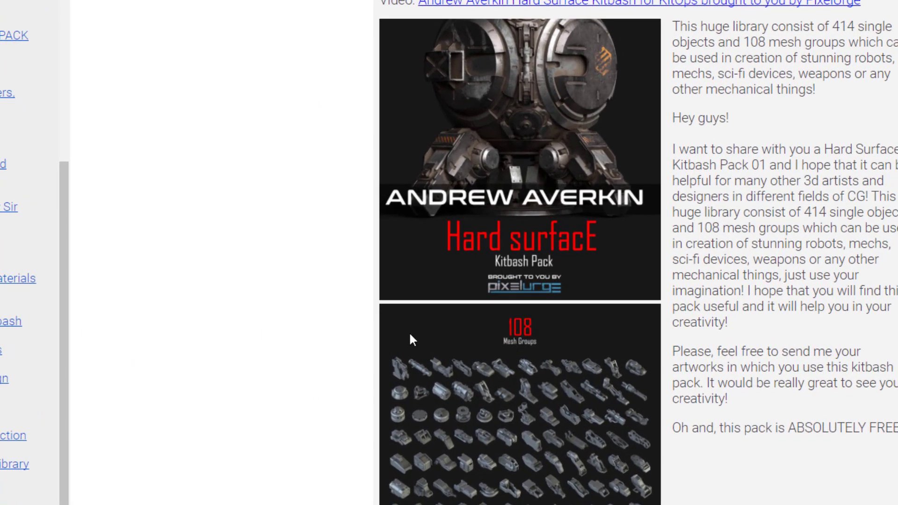
{"action": "scroll", "coordinate": [543, 327], "scroll_direction": "down", "scroll_amount": 5}
{"action": "scroll", "coordinate": [561, 309], "scroll_direction": "up", "scroll_amount": 4}
{"action": "scroll", "coordinate": [561, 307], "scroll_direction": "down", "scroll_amount": 5}
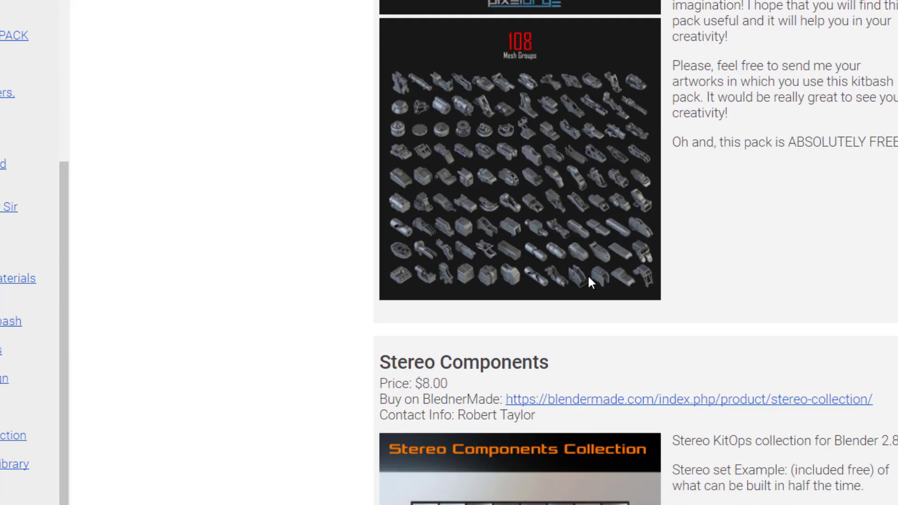
{"action": "scroll", "coordinate": [585, 275], "scroll_direction": "up", "scroll_amount": 3}
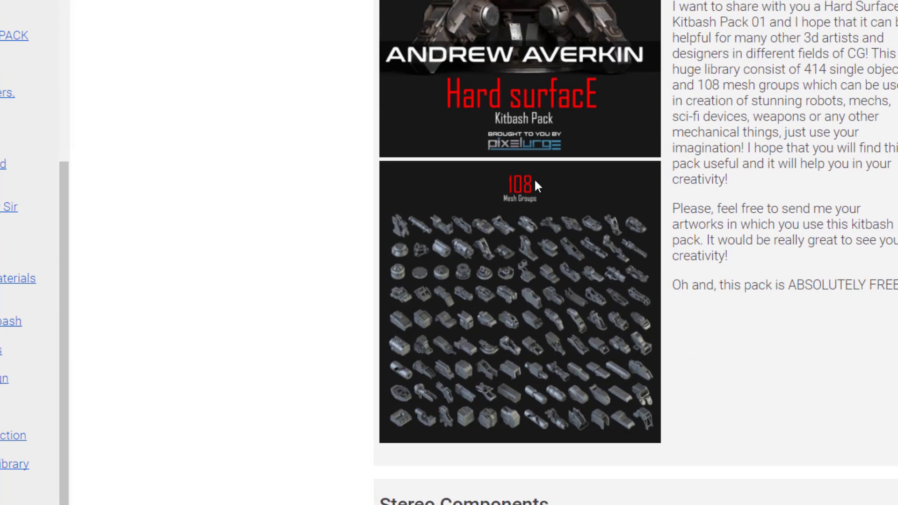
{"action": "scroll", "coordinate": [560, 300], "scroll_direction": "up", "scroll_amount": 5}
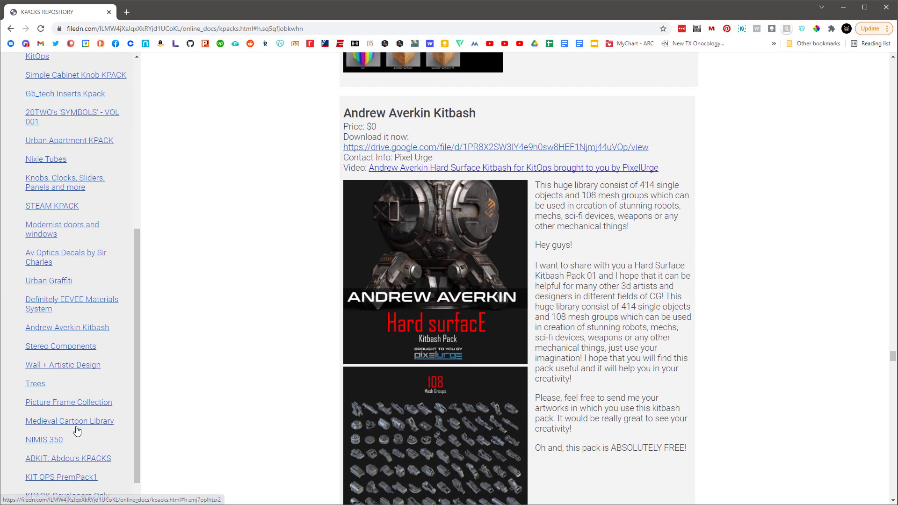
{"action": "scroll", "coordinate": [76, 427], "scroll_direction": "down", "scroll_amount": 1}
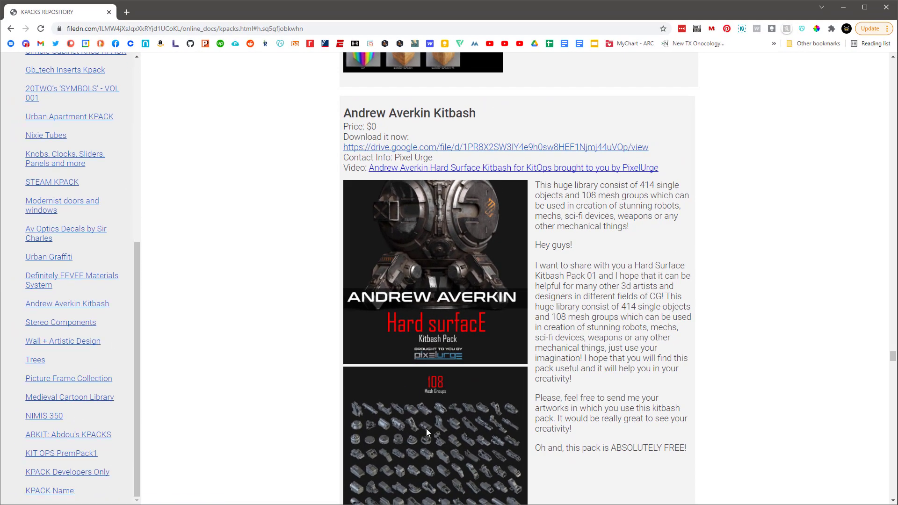
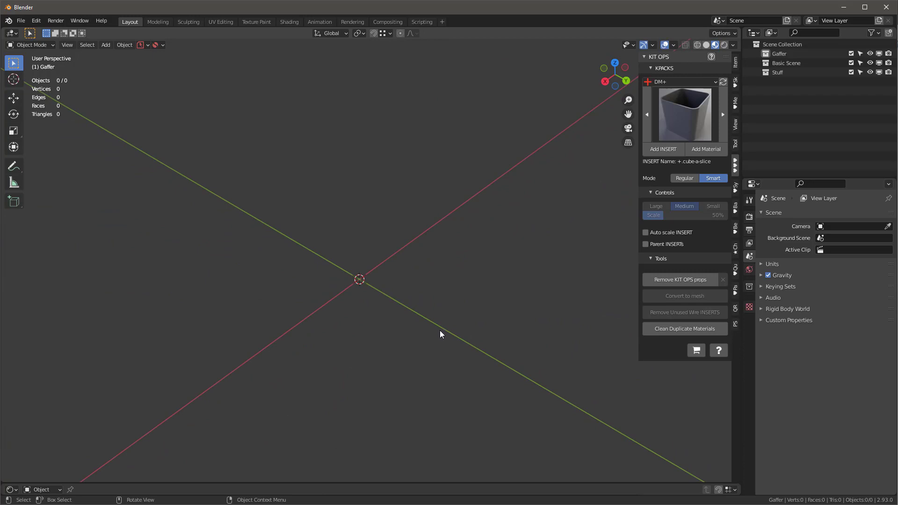
Switch to Blender and add the sy_battlehsip_matte INSERT from the KO-Plastic-Paint KPACK to the empty scene.
{"action": "middle_click_drag", "start_coordinate": [559, 277], "coordinate": [418, 308]}
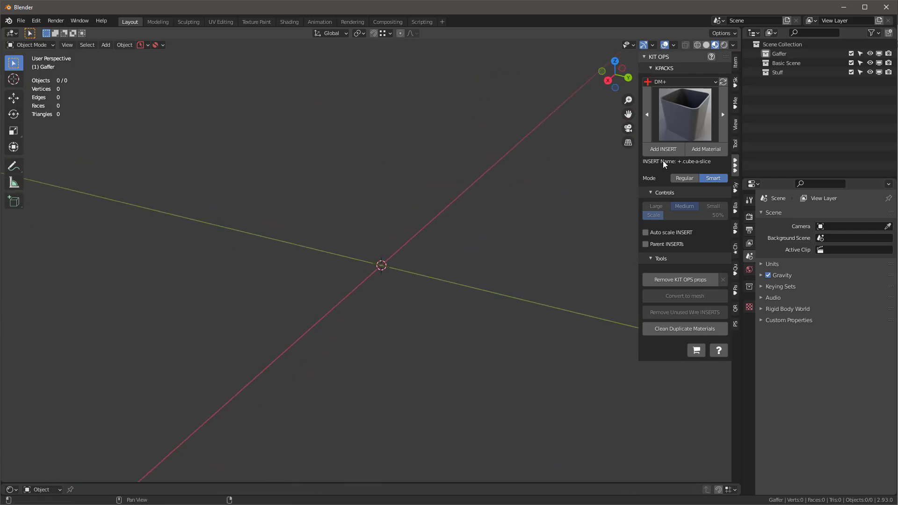
{"action": "left_click", "coordinate": [676, 82]}
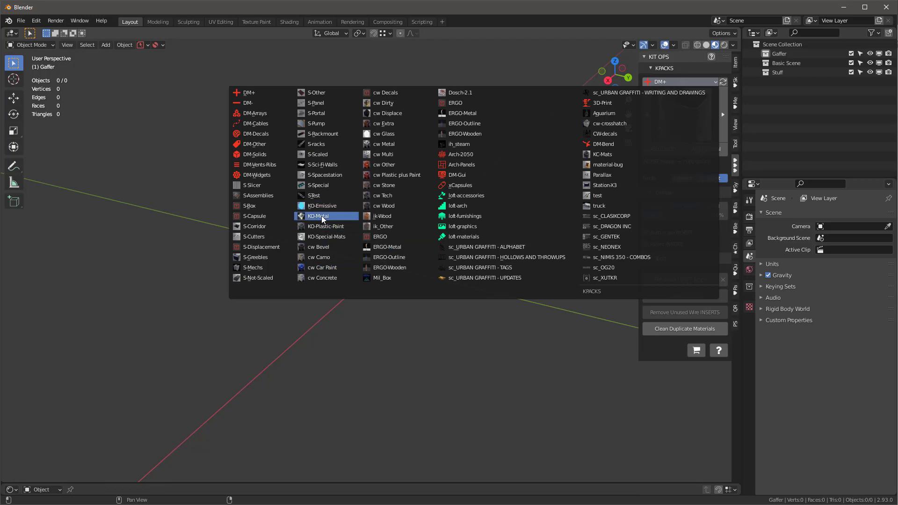
{"action": "left_click", "coordinate": [324, 227]}
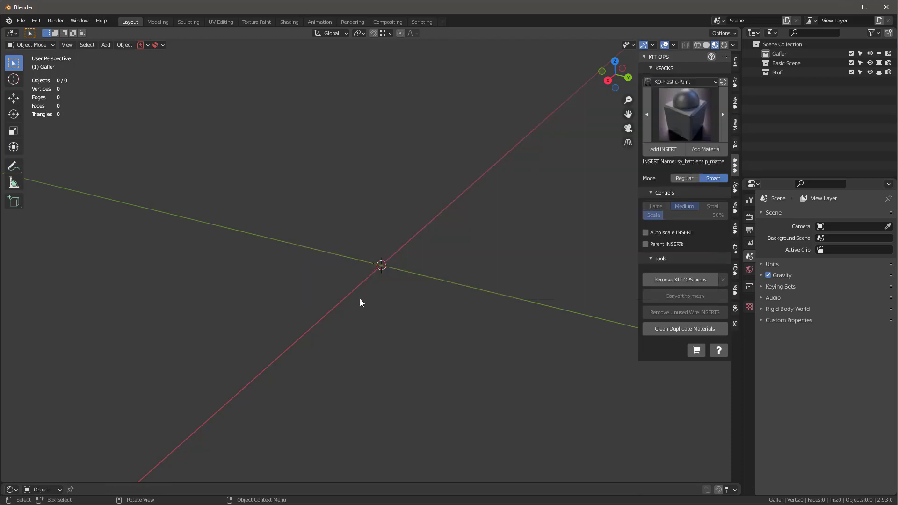
{"action": "left_click", "coordinate": [686, 114]}
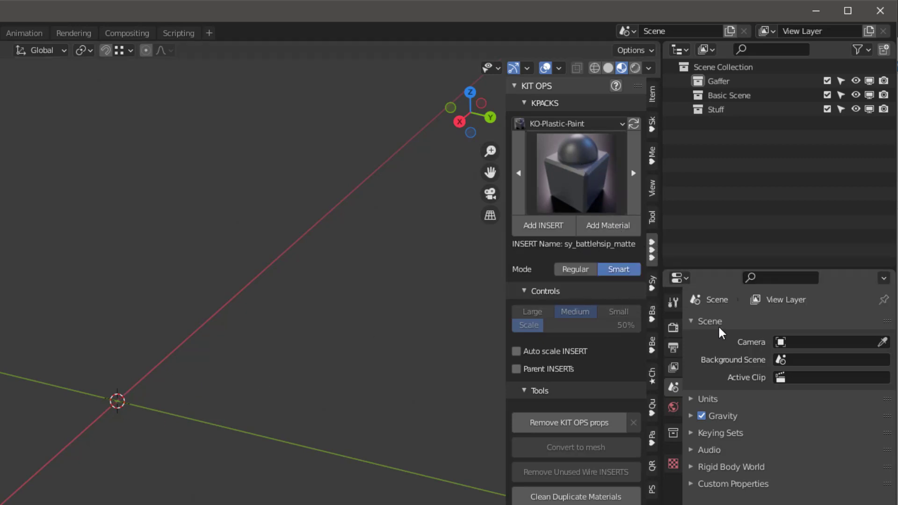
{"action": "left_click", "coordinate": [543, 225]}
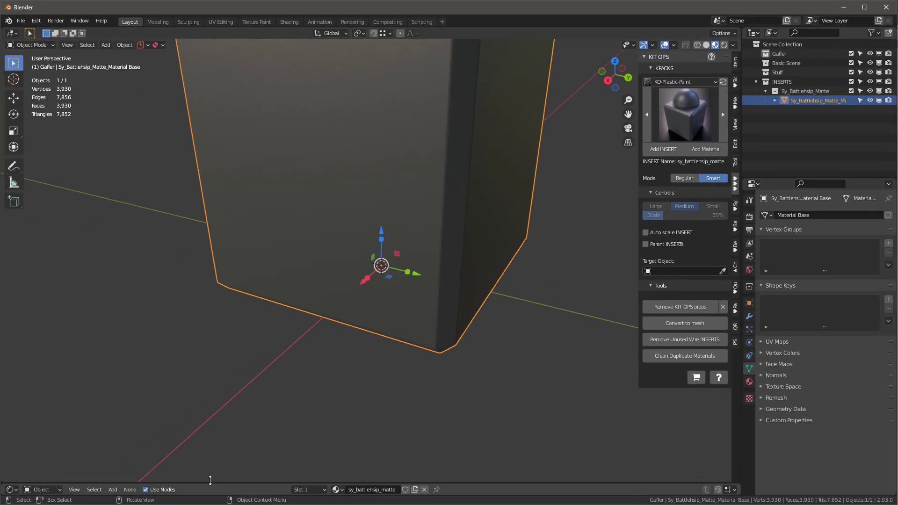
{"action": "scroll", "coordinate": [271, 370], "scroll_direction": "down", "scroll_amount": 8}
{"action": "scroll", "coordinate": [299, 318], "scroll_direction": "up", "scroll_amount": 5}
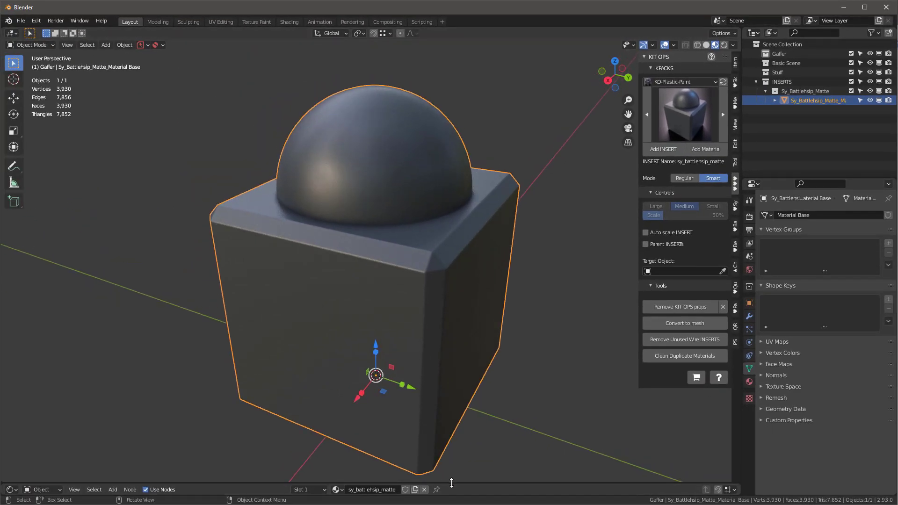
Enlarge the shader node editor, unlink the sy_battlehsip_matte material from the INSERT and create a new material in its place.
{"action": "left_click_drag", "start_coordinate": [452, 483], "coordinate": [447, 389]}
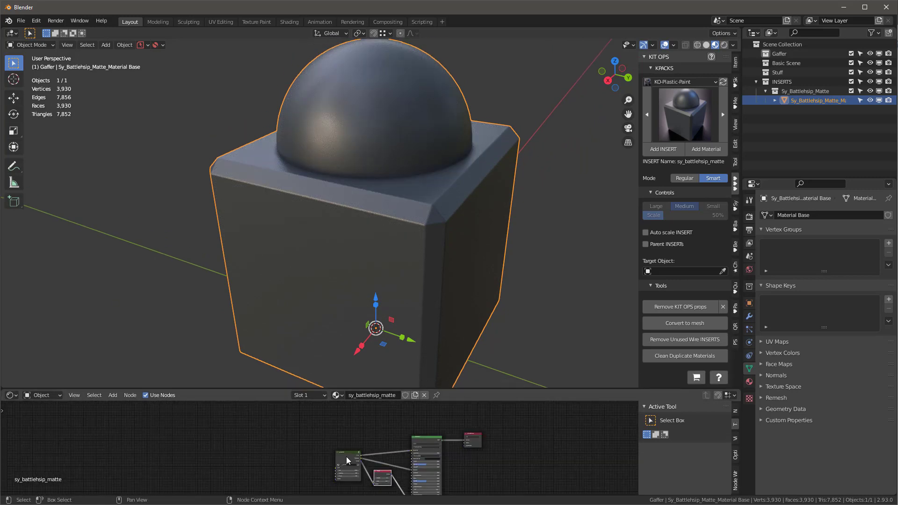
{"action": "scroll", "coordinate": [347, 457], "scroll_direction": "up", "scroll_amount": 1}
{"action": "scroll", "coordinate": [353, 450], "scroll_direction": "down", "scroll_amount": 3}
{"action": "middle_click_drag", "start_coordinate": [352, 438], "coordinate": [304, 432]}
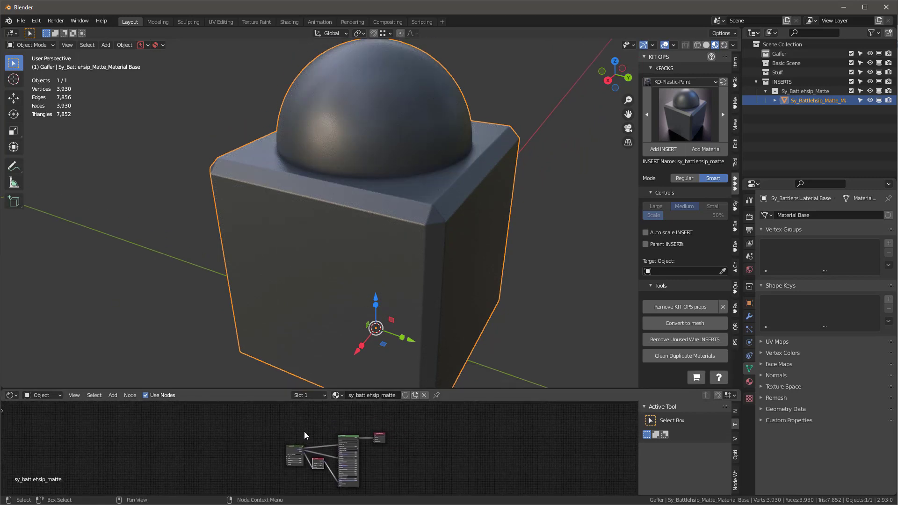
{"action": "scroll", "coordinate": [304, 432], "scroll_direction": "up", "scroll_amount": 1}
{"action": "left_click", "coordinate": [425, 395]}
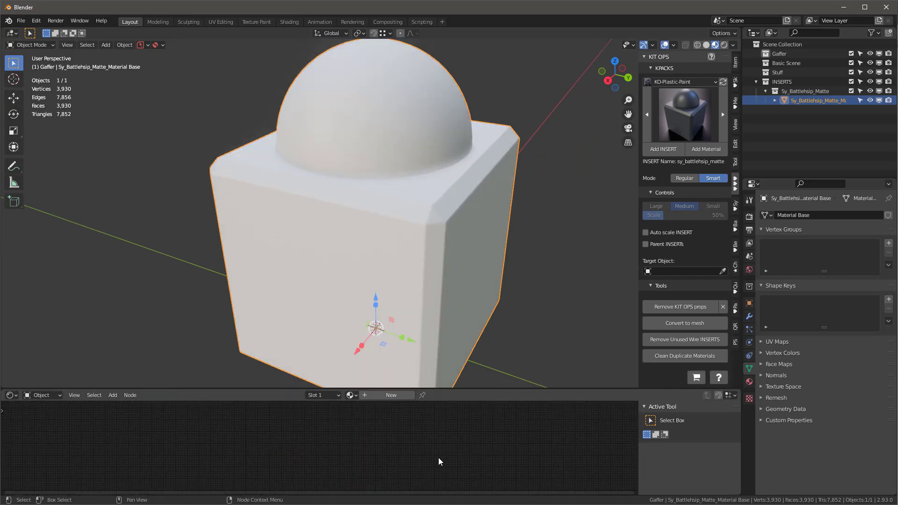
{"action": "left_click", "coordinate": [399, 393]}
{"action": "middle_click_drag", "start_coordinate": [372, 437], "coordinate": [455, 441]}
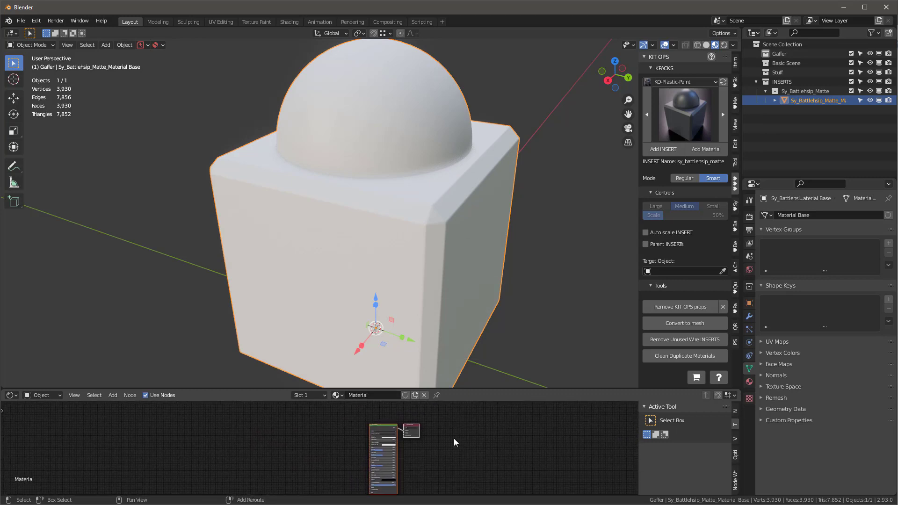
Set the new material's base color to bright red and its roughness to 0.118.
{"action": "left_click", "coordinate": [749, 382]}
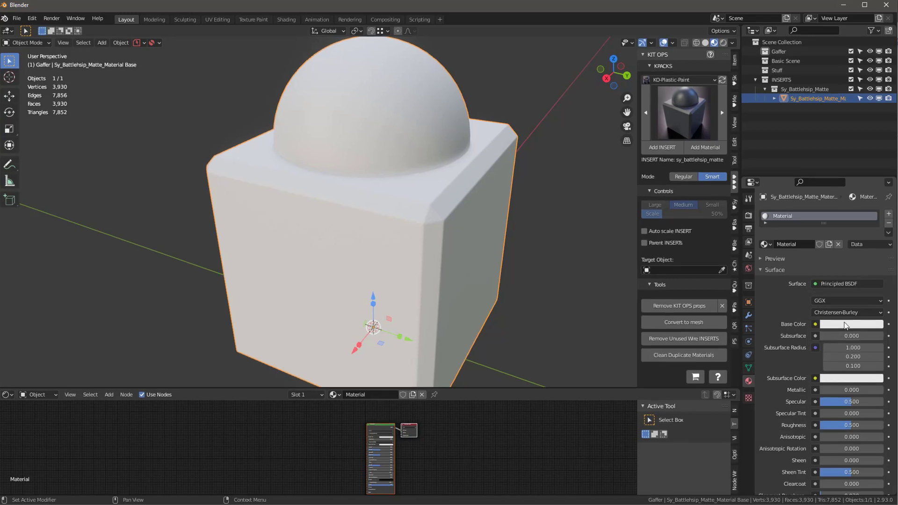
{"action": "left_click", "coordinate": [851, 325]}
{"action": "left_click_drag", "start_coordinate": [835, 225], "coordinate": [816, 255]}
{"action": "left_click_drag", "start_coordinate": [772, 118], "coordinate": [789, 124]}
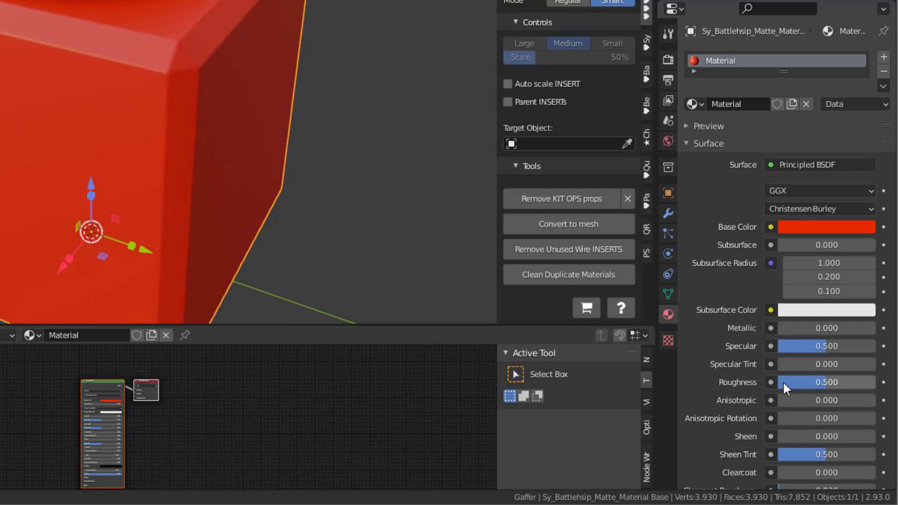
{"action": "left_click_drag", "start_coordinate": [784, 383], "coordinate": [748, 383]}
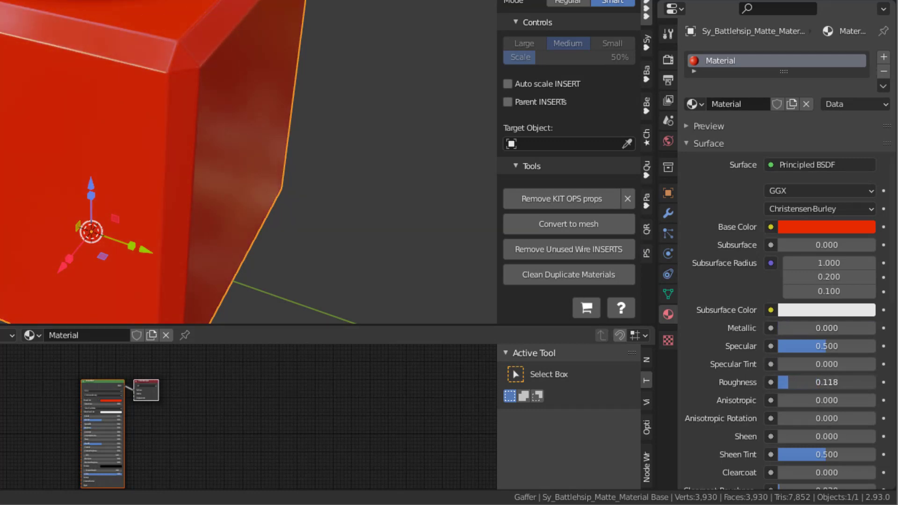
Rename the material as Red-Shiny.
{"action": "left_click", "coordinate": [729, 104]}
{"action": "type", "text": "Re"}
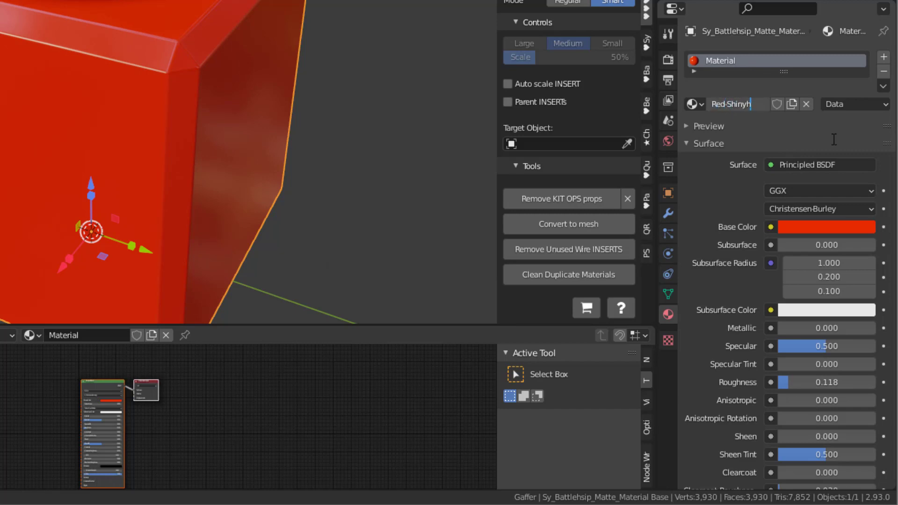
{"action": "type", "text": "d-Shiny"}
{"action": "key", "text": "Return"}
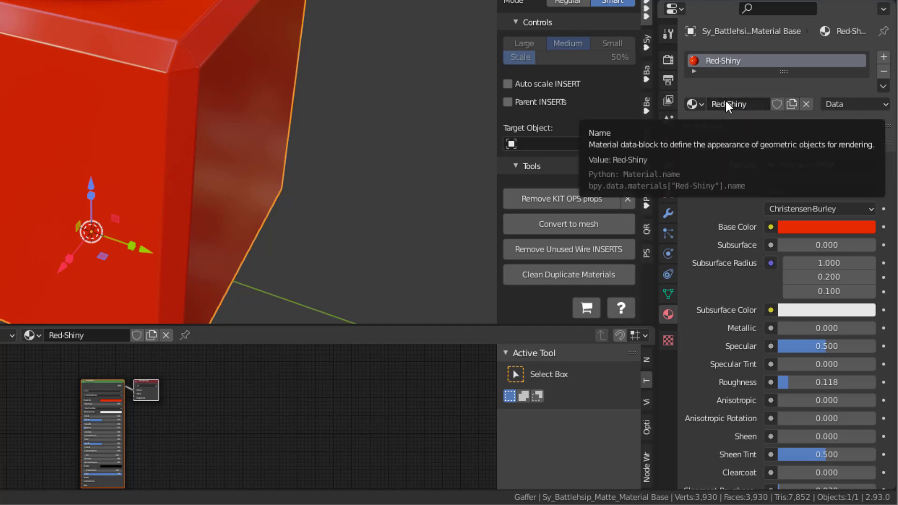
{"action": "left_click", "coordinate": [350, 52]}
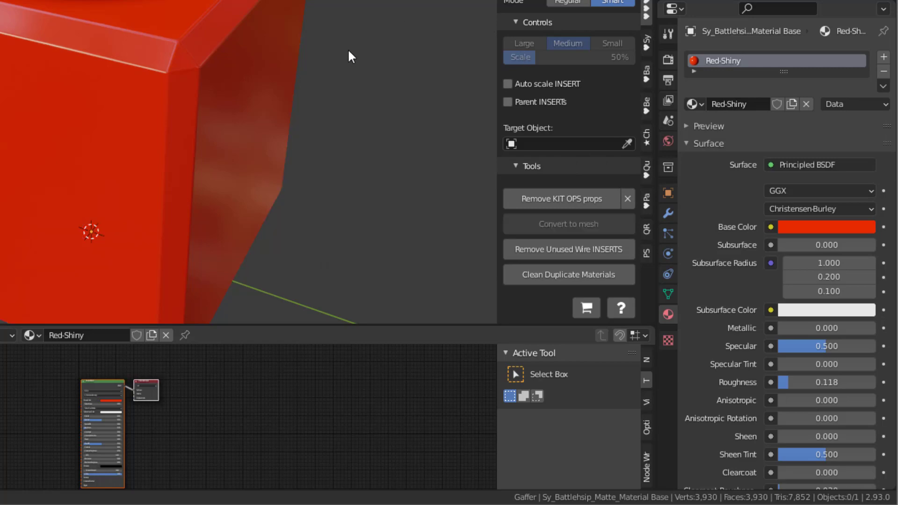
Frame the selected red object and save it as an INSERT in the test KPACK using the object origin.
{"action": "left_click", "coordinate": [238, 63]}
{"action": "scroll", "coordinate": [389, 156], "scroll_direction": "down", "scroll_amount": 3}
{"action": "scroll", "coordinate": [392, 124], "scroll_direction": "up", "scroll_amount": 4}
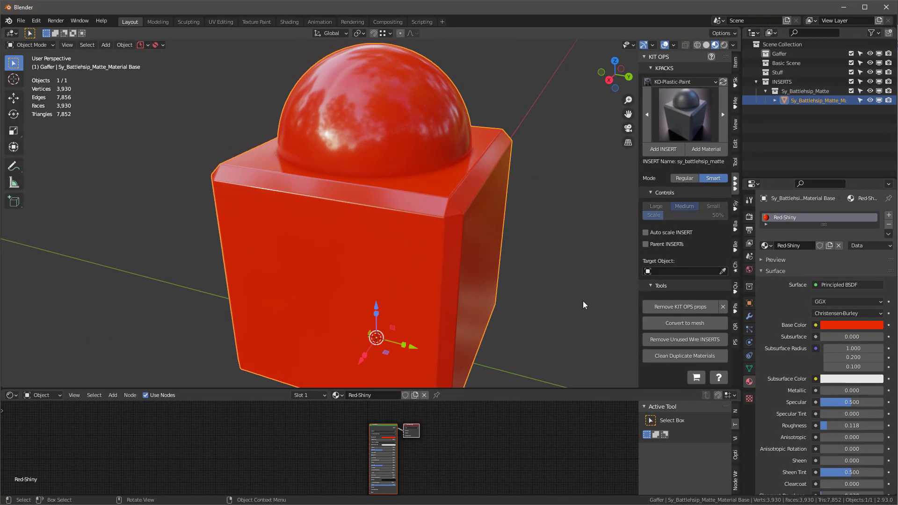
{"action": "scroll", "coordinate": [432, 161], "scroll_direction": "down", "scroll_amount": 2}
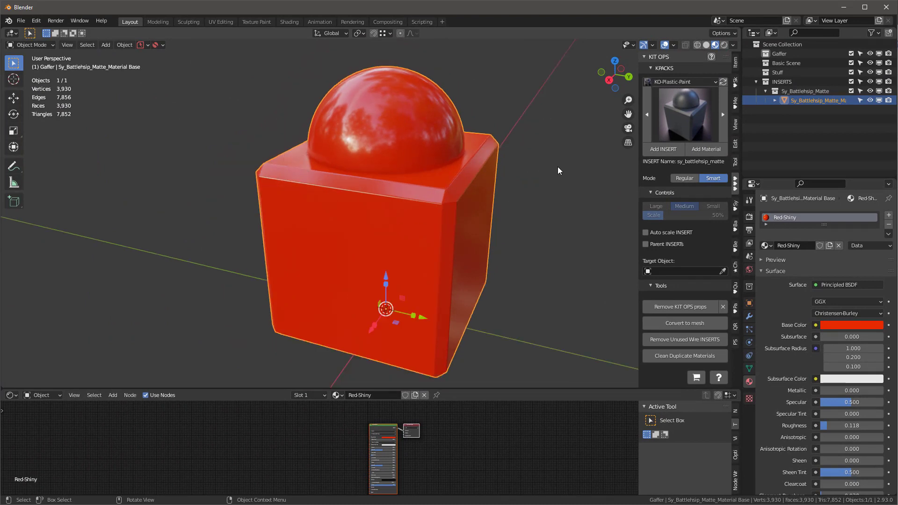
{"action": "left_click", "coordinate": [692, 82]}
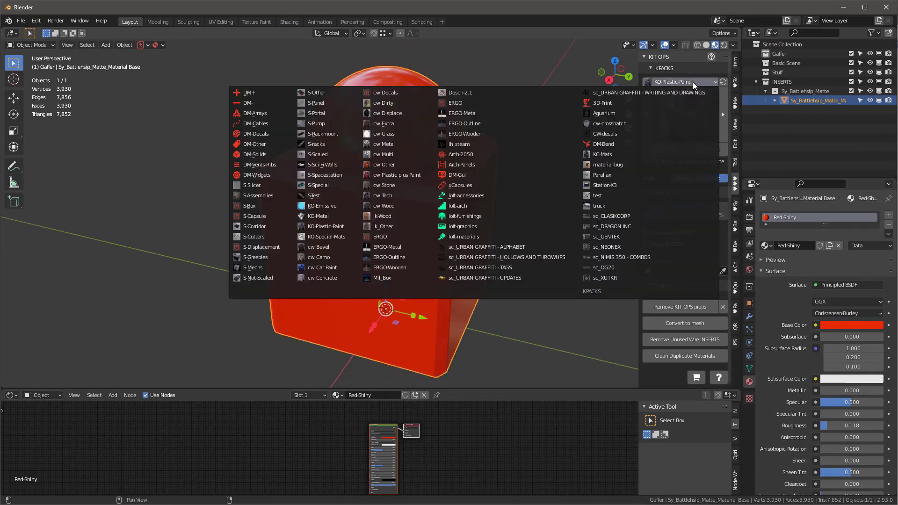
{"action": "left_click", "coordinate": [609, 195]}
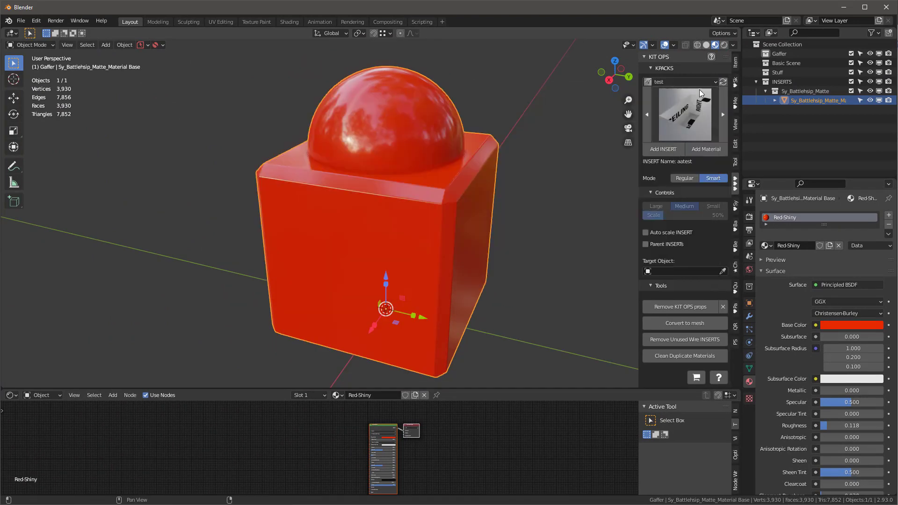
{"action": "right_click", "coordinate": [386, 151]}
{"action": "mouse_move", "coordinate": [389, 150]}
{"action": "mouse_move", "coordinate": [357, 215]}
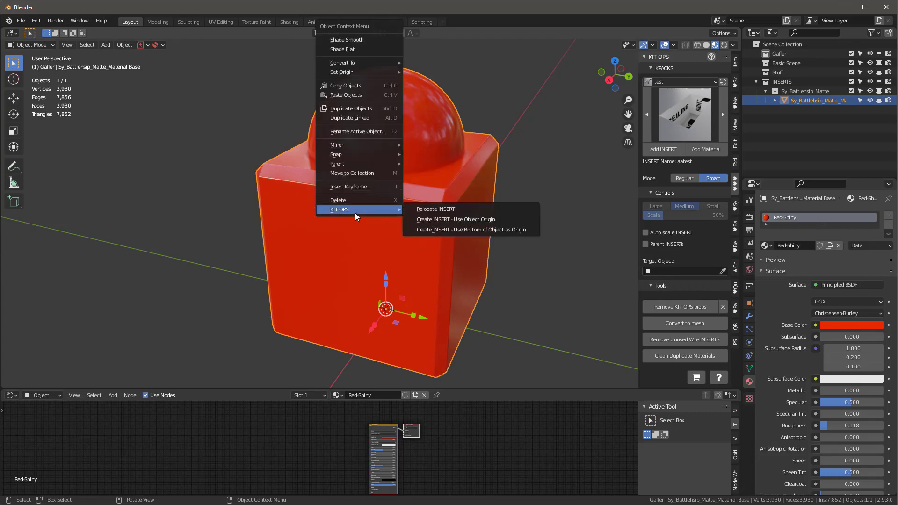
{"action": "left_click", "coordinate": [490, 223]}
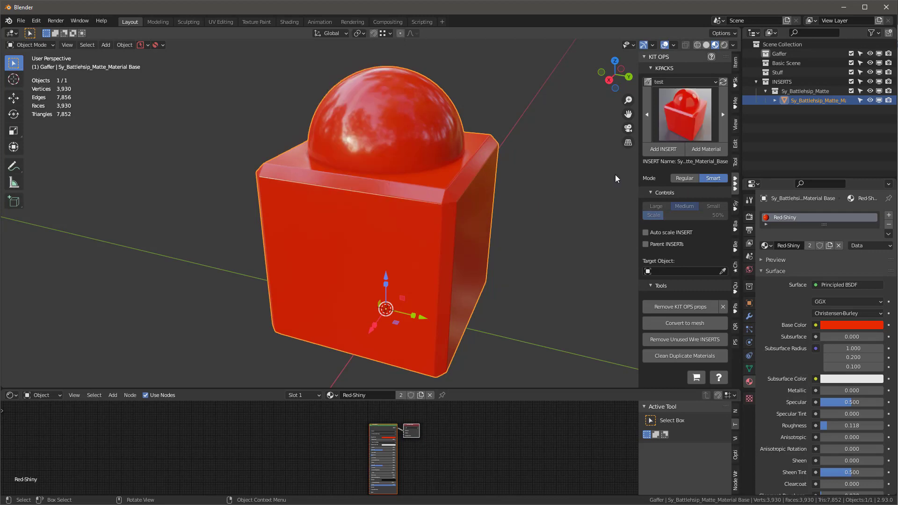
Start a new General file without saving the current scene.
{"action": "left_click", "coordinate": [21, 21]}
{"action": "mouse_move", "coordinate": [33, 31]}
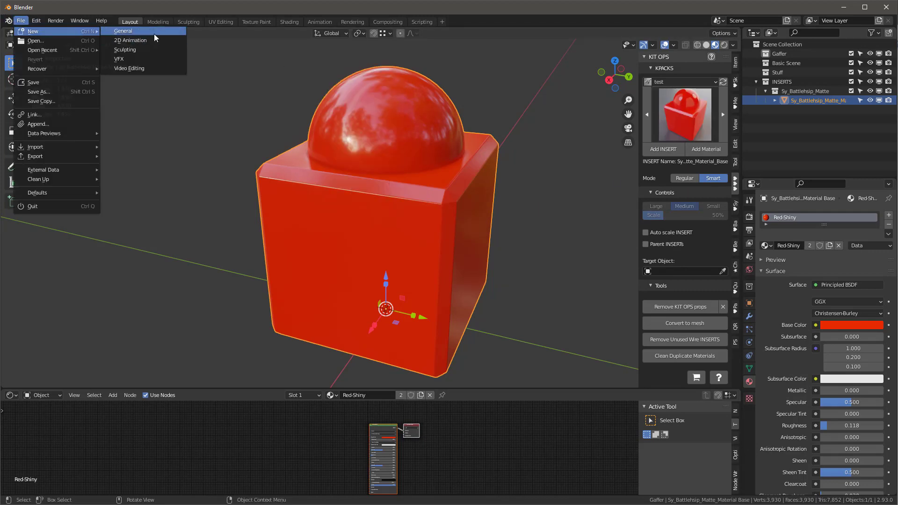
{"action": "left_click", "coordinate": [154, 32]}
{"action": "left_click", "coordinate": [471, 276]}
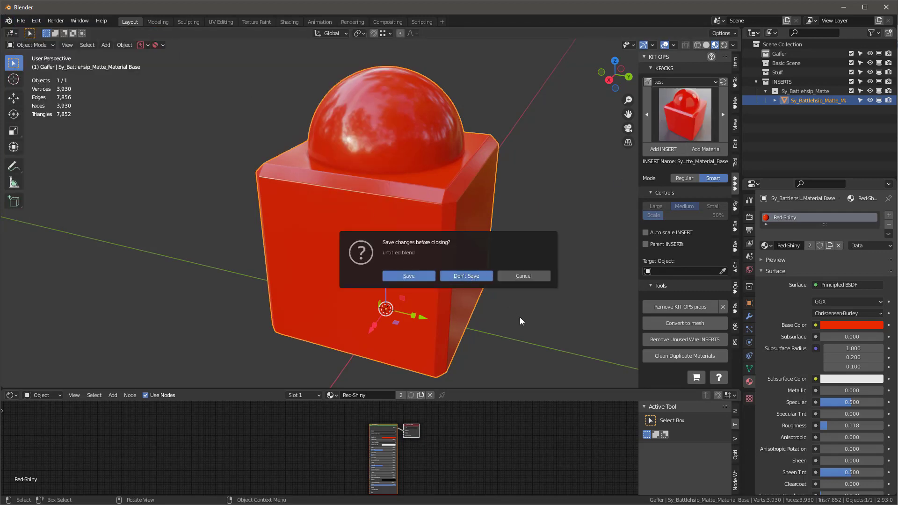
Select the box and apply the red-shiny material from the custom material-base INSERT in the test KPACK.
{"action": "middle_click_drag", "start_coordinate": [533, 309], "coordinate": [465, 159]}
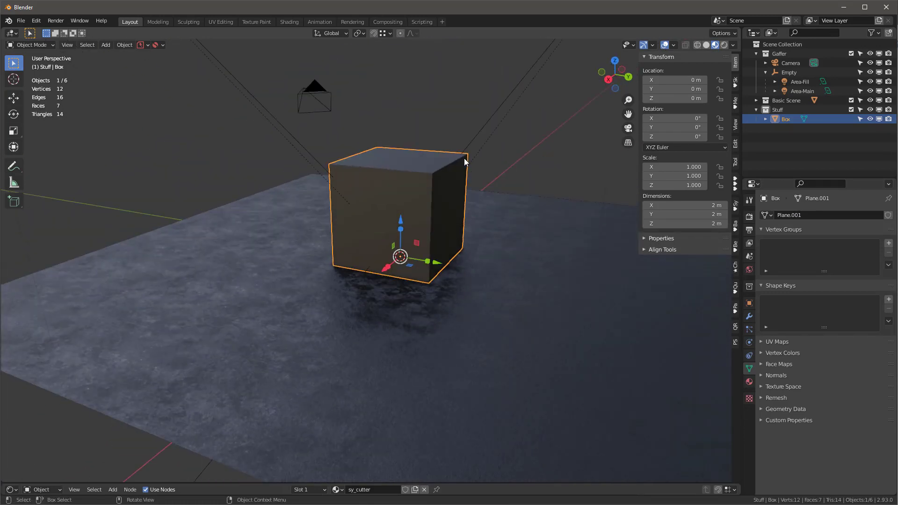
{"action": "scroll", "coordinate": [414, 190], "scroll_direction": "up", "scroll_amount": 3}
{"action": "left_click", "coordinate": [451, 121]}
{"action": "left_click", "coordinate": [412, 186]}
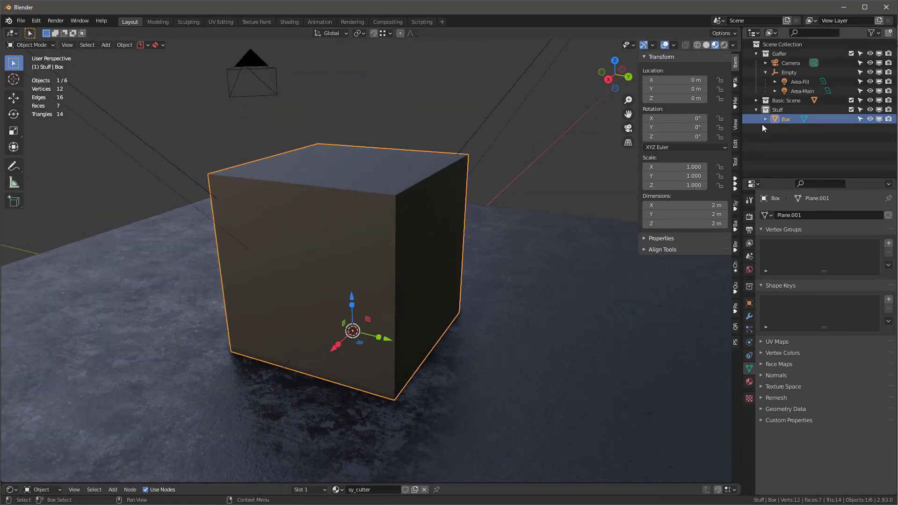
{"action": "left_click", "coordinate": [735, 187]}
{"action": "left_click", "coordinate": [683, 82]}
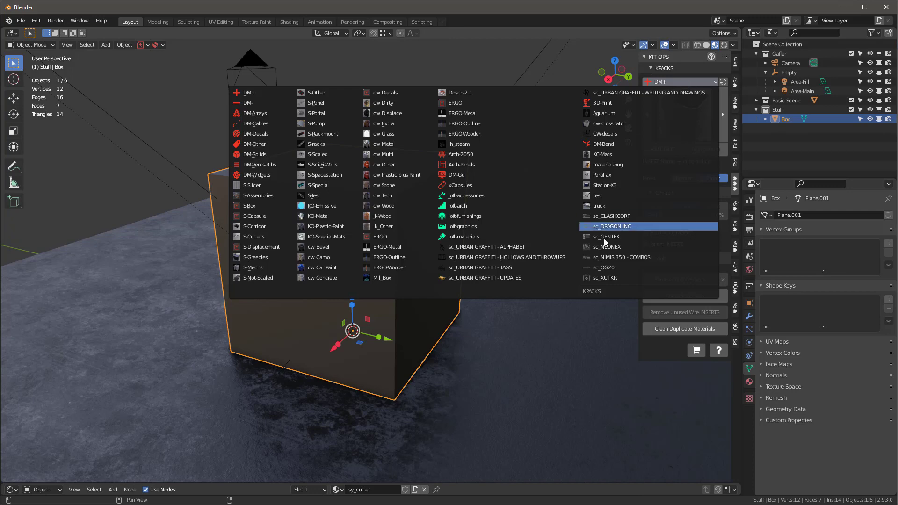
{"action": "left_click", "coordinate": [601, 195]}
{"action": "left_click", "coordinate": [700, 90]}
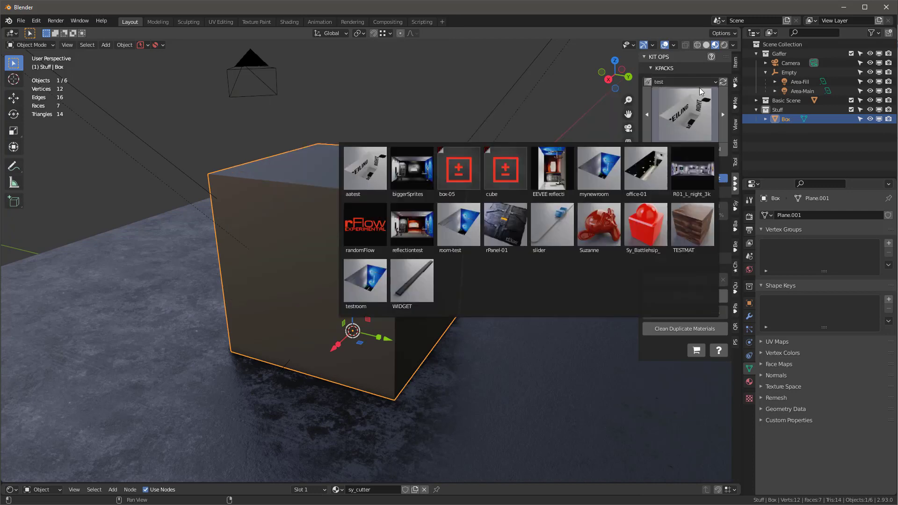
{"action": "left_click", "coordinate": [645, 220]}
{"action": "left_click", "coordinate": [706, 148]}
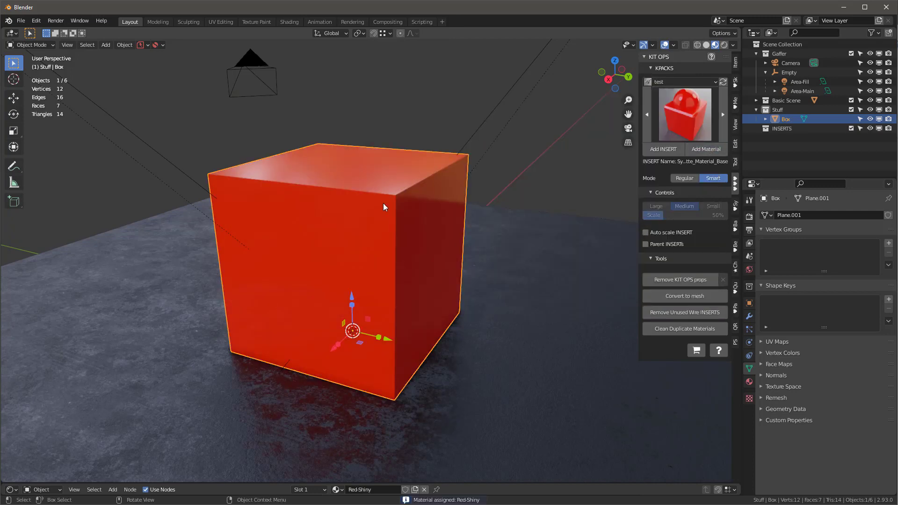
{"action": "middle_click_drag", "start_coordinate": [380, 206], "coordinate": [286, 220]}
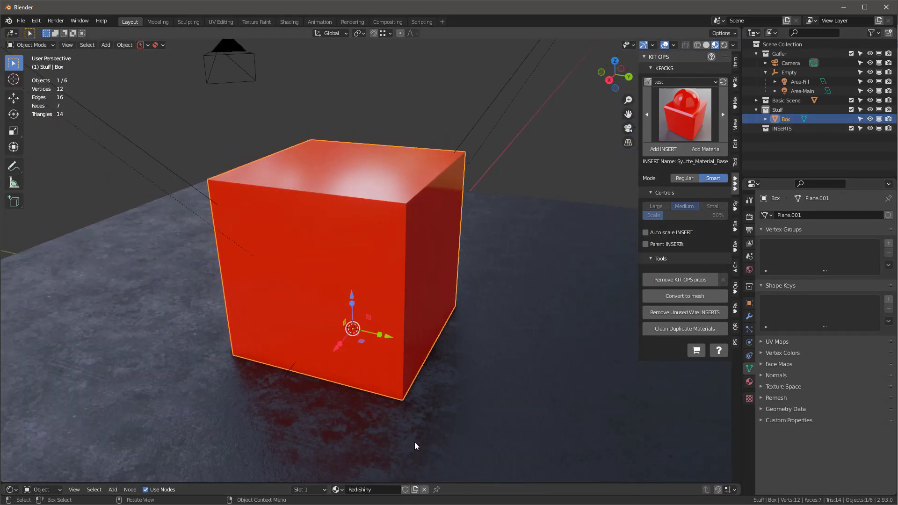
{"action": "middle_click_drag", "start_coordinate": [391, 156], "coordinate": [383, 164]}
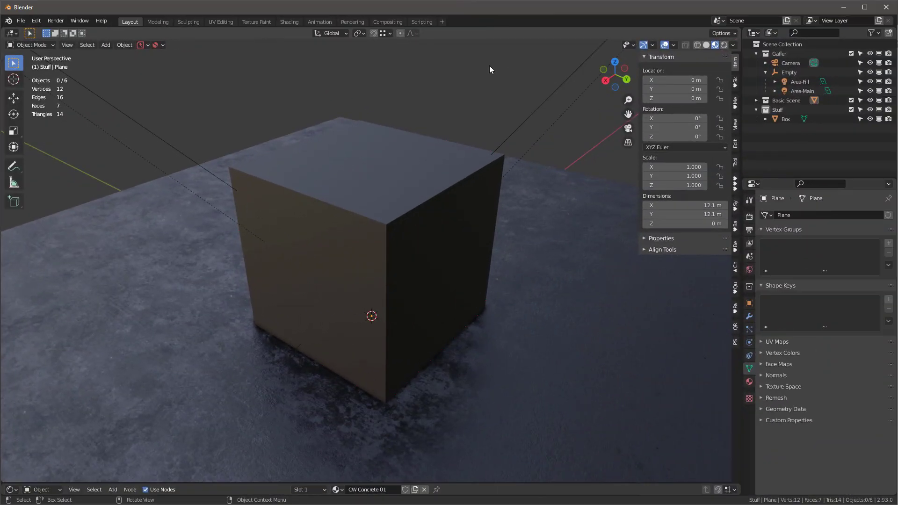
Switch the main viewport to the Image Editor and display the 3 Panels Straight CWhdr image in full.
{"action": "middle_click_drag", "start_coordinate": [404, 245], "coordinate": [559, 250]}
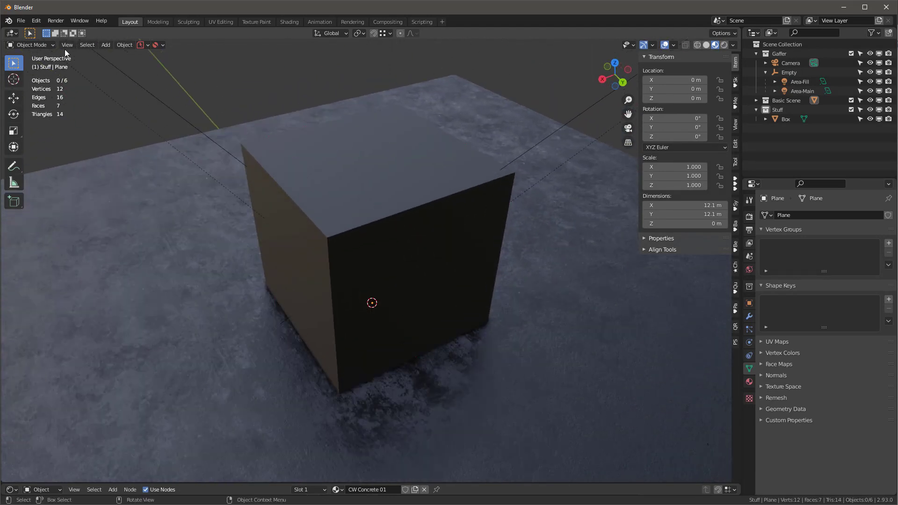
{"action": "left_click", "coordinate": [21, 22]}
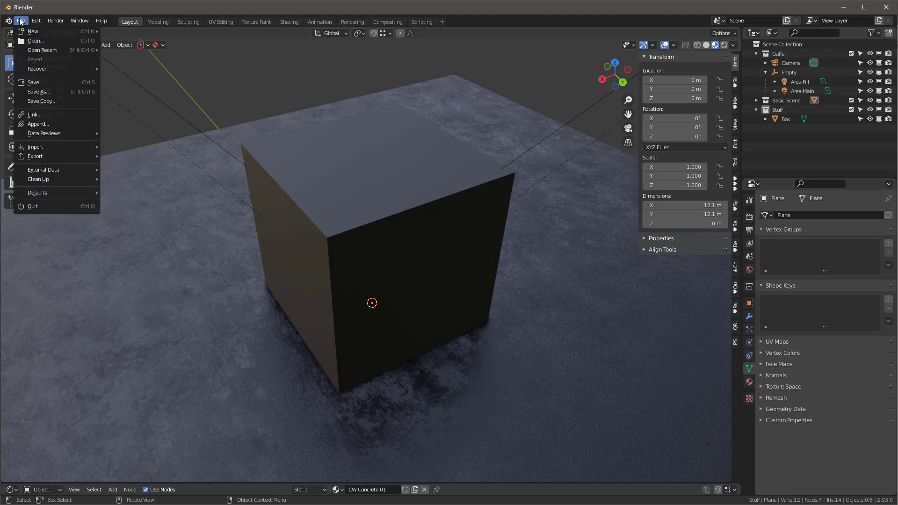
{"action": "left_click", "coordinate": [12, 33]}
{"action": "left_click", "coordinate": [37, 70]}
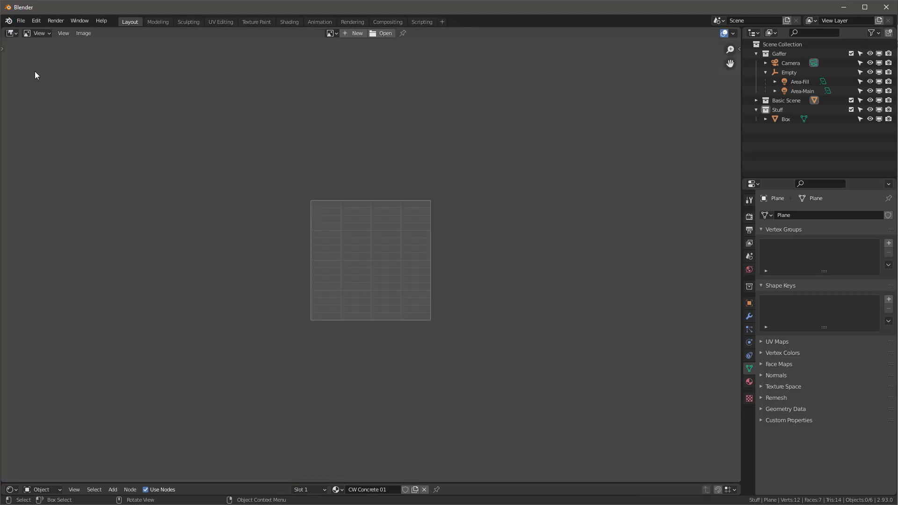
{"action": "left_click", "coordinate": [337, 33]}
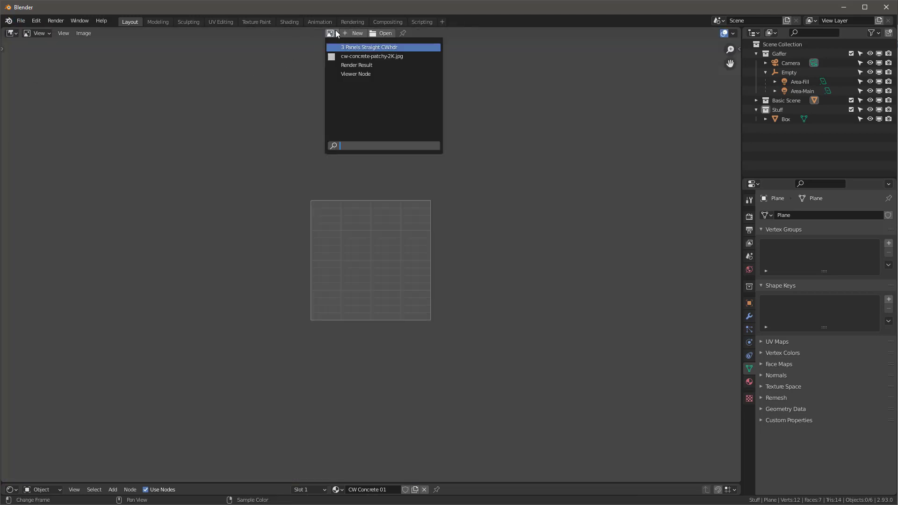
{"action": "left_click", "coordinate": [367, 47]}
{"action": "scroll", "coordinate": [412, 211], "scroll_direction": "down", "scroll_amount": 5}
{"action": "scroll", "coordinate": [399, 253], "scroll_direction": "up", "scroll_amount": 3}
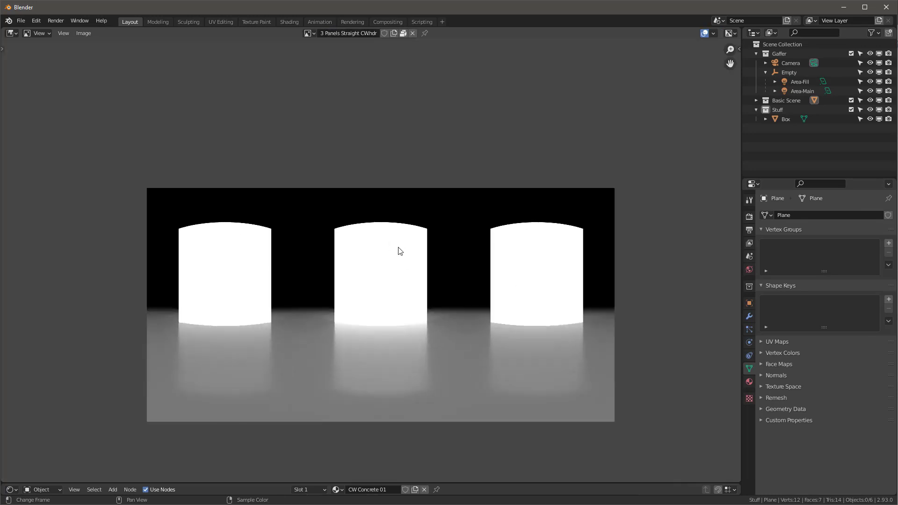
Display the cw-concrete-patchy-2K.jpg texture in the Image Editor and fit it in view.
{"action": "left_click", "coordinate": [309, 33]}
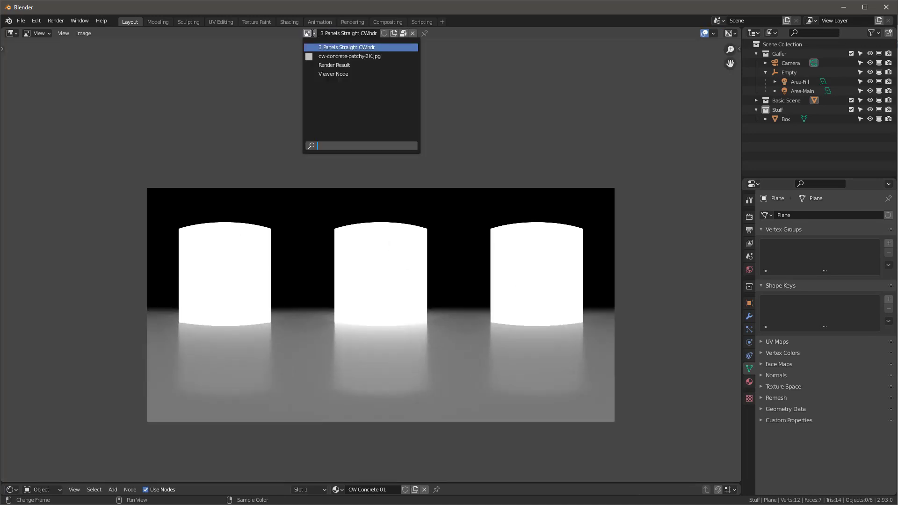
{"action": "left_click", "coordinate": [335, 56]}
{"action": "scroll", "coordinate": [451, 297], "scroll_direction": "down", "scroll_amount": 3}
{"action": "scroll", "coordinate": [445, 294], "scroll_direction": "up", "scroll_amount": 2}
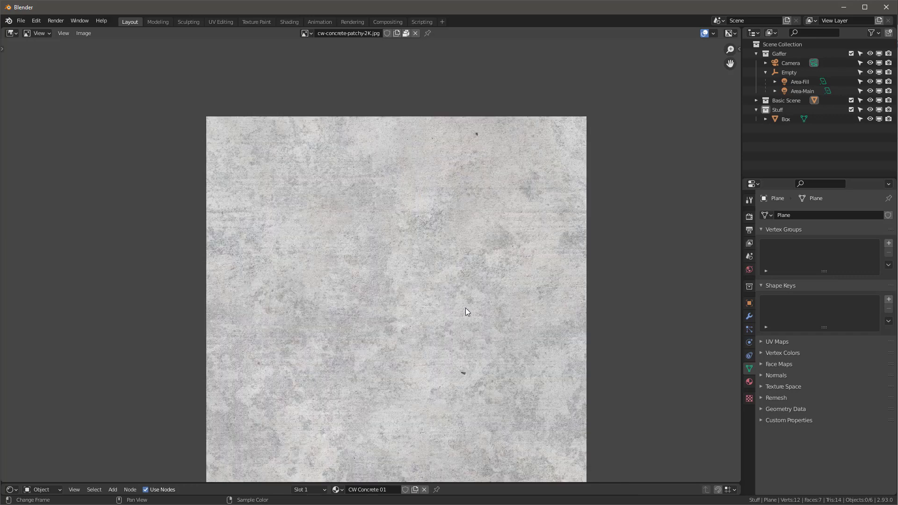
{"action": "scroll", "coordinate": [466, 310], "scroll_direction": "down", "scroll_amount": 2}
Check the pixel dimensions of the concrete texture through the Resize Image operation.
{"action": "left_click", "coordinate": [86, 34]}
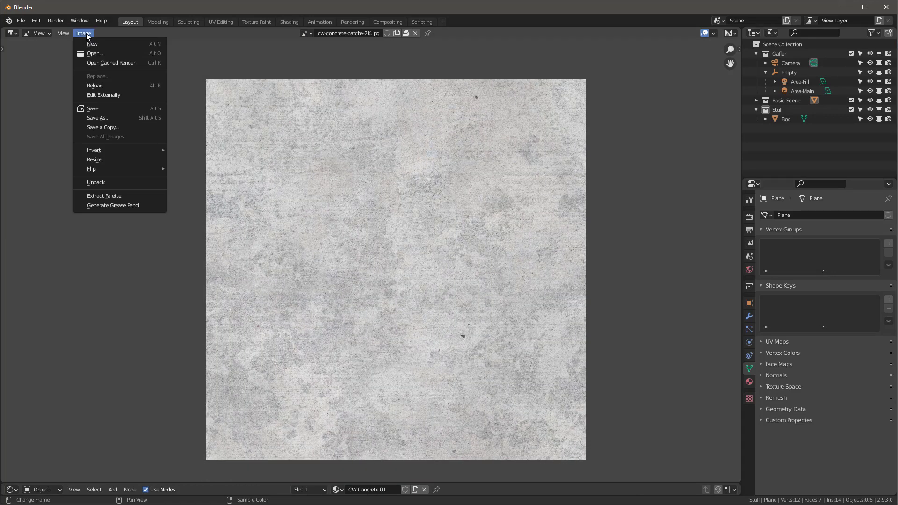
{"action": "left_click", "coordinate": [108, 156]}
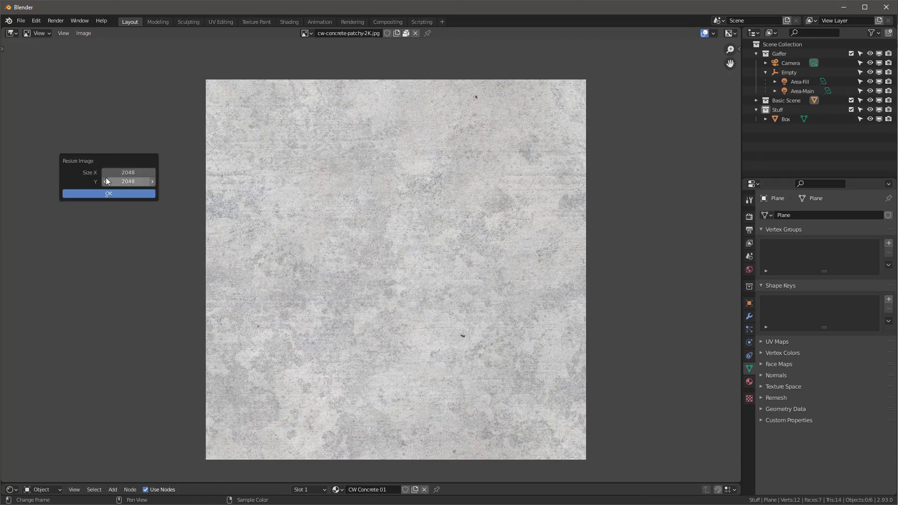
{"action": "left_click", "coordinate": [115, 195]}
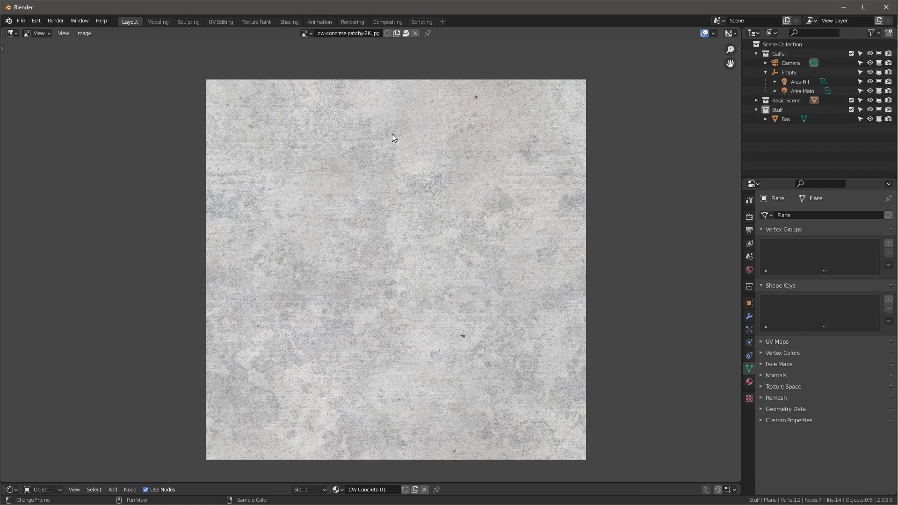
Return to the 3D Viewport, select the box and append the CW Concrete 01 material from the saved Wednesday_24-November2021_14.58_01.blend.
{"action": "left_click", "coordinate": [12, 33]}
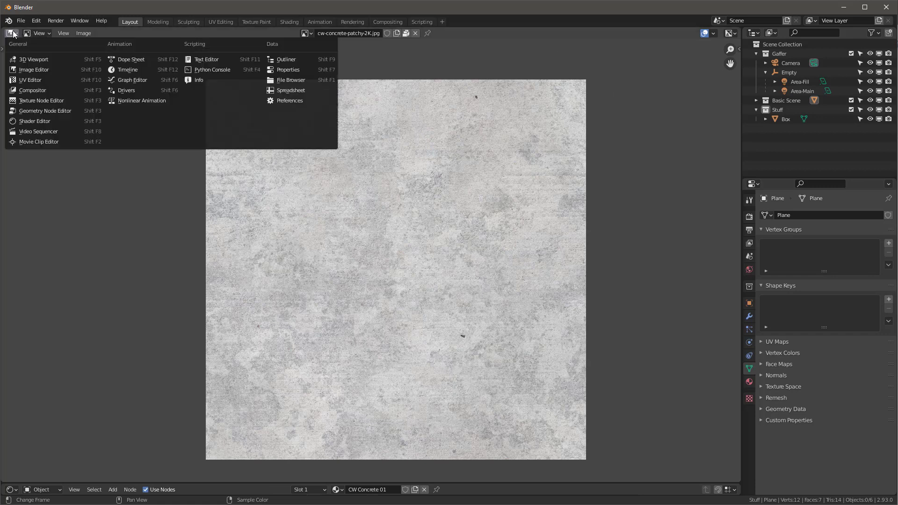
{"action": "left_click", "coordinate": [29, 60]}
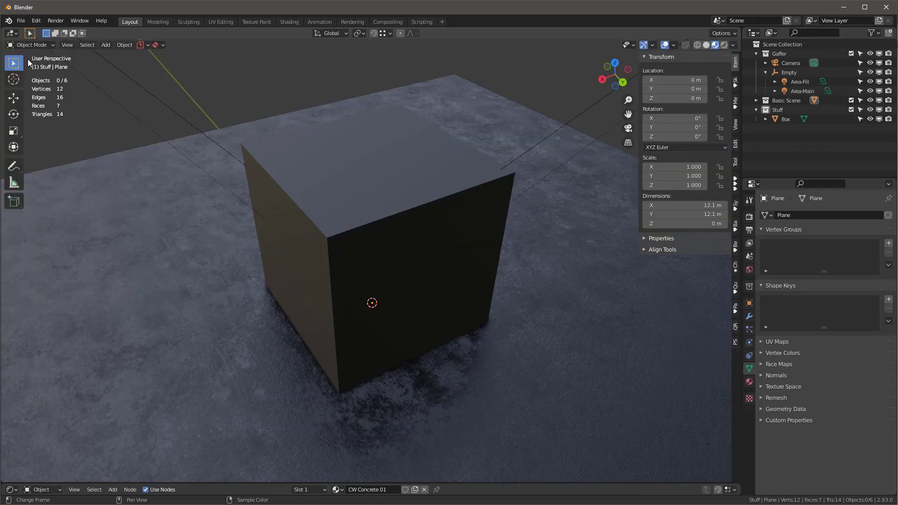
{"action": "left_click", "coordinate": [374, 139]}
{"action": "mouse_move", "coordinate": [406, 159]}
{"action": "middle_mouse_down"}
{"action": "mouse_move", "coordinate": [392, 175]}
{"action": "mouse_move", "coordinate": [392, 167]}
{"action": "middle_mouse_up"}
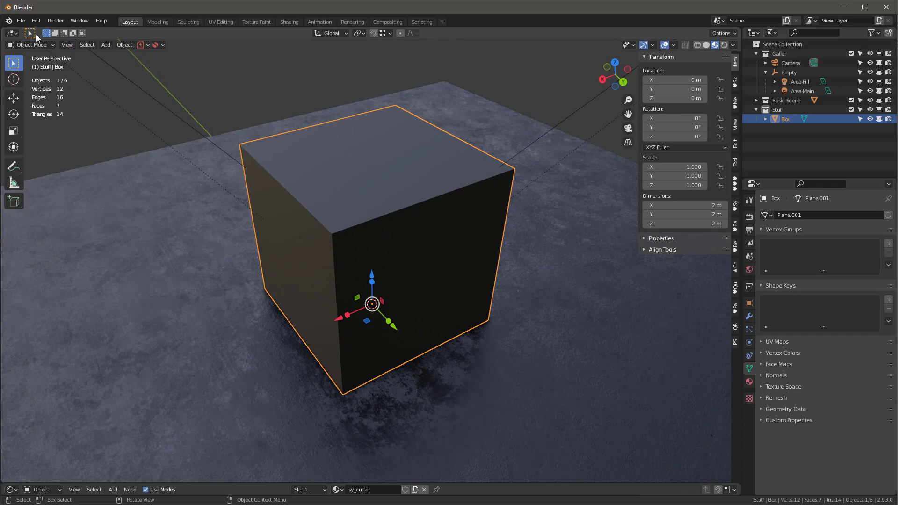
{"action": "left_click", "coordinate": [20, 20]}
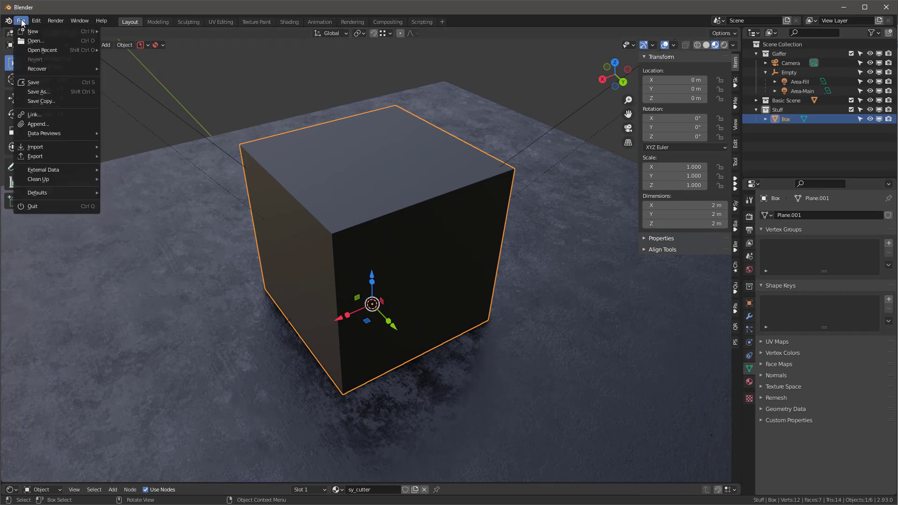
{"action": "left_click", "coordinate": [35, 123]}
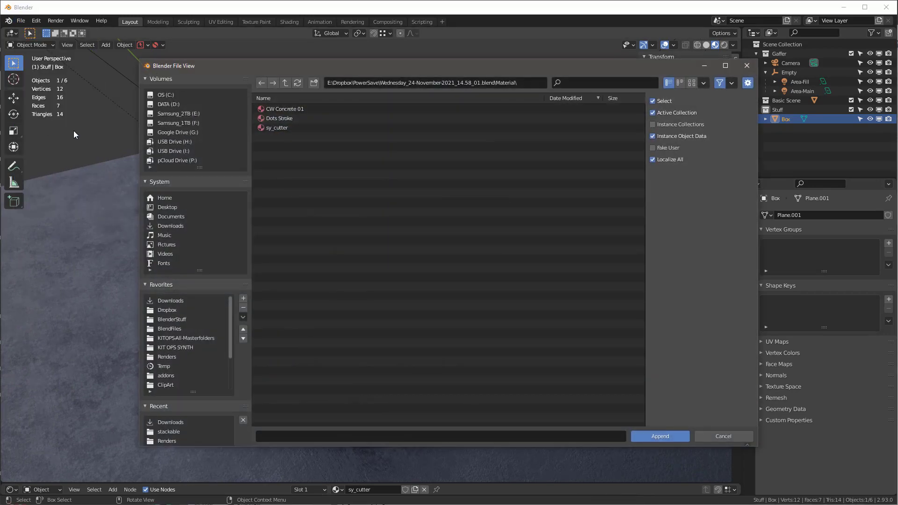
{"action": "left_click", "coordinate": [278, 111]}
{"action": "double_click", "coordinate": [280, 108]}
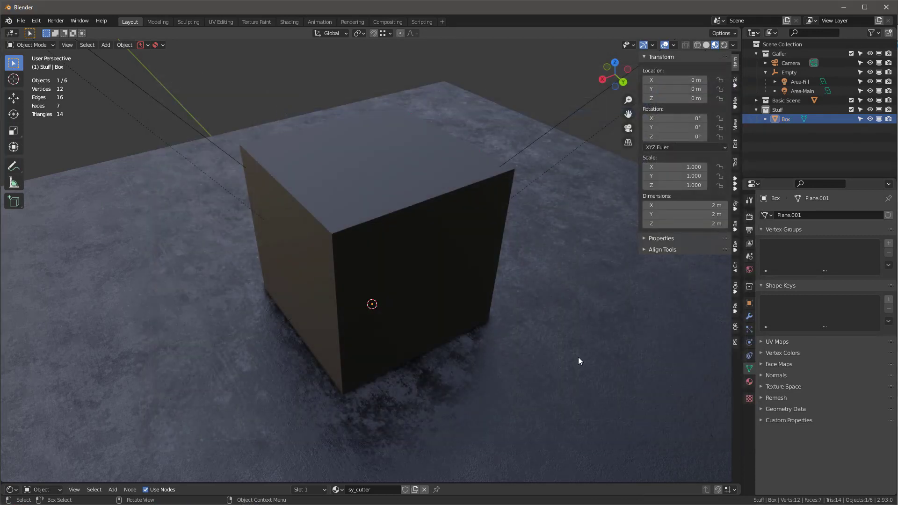
Assign the appended duplicate material CW Concrete 01.001 to the box.
{"action": "left_click", "coordinate": [337, 489]}
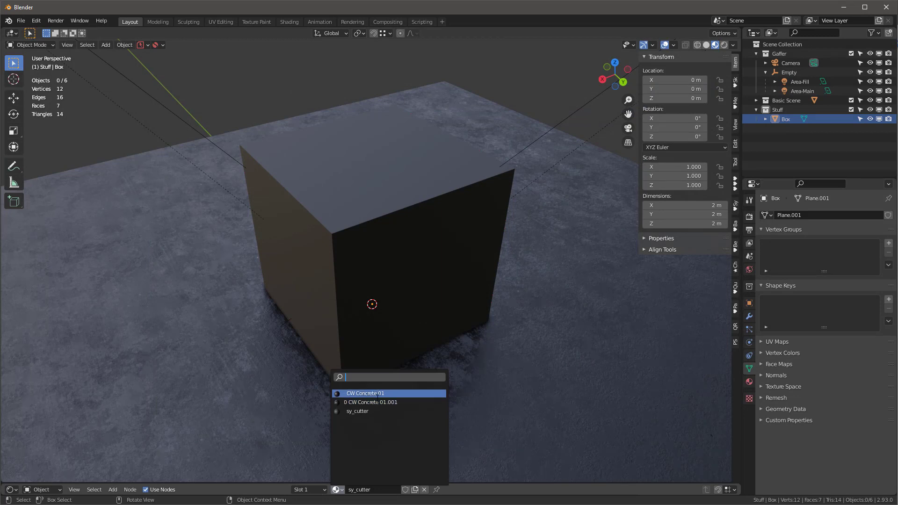
{"action": "left_click", "coordinate": [386, 204]}
{"action": "left_click", "coordinate": [338, 489]}
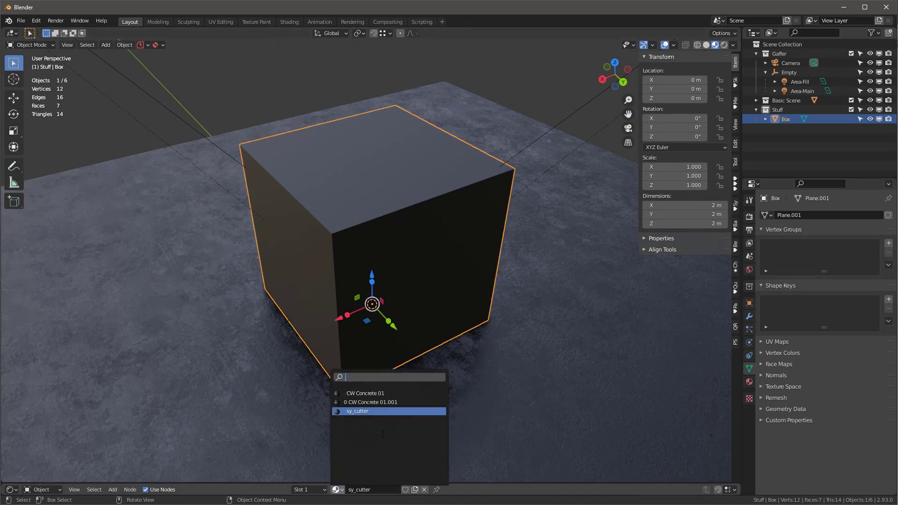
{"action": "left_click", "coordinate": [392, 403]}
{"action": "middle_click_drag", "start_coordinate": [401, 218], "coordinate": [416, 342]}
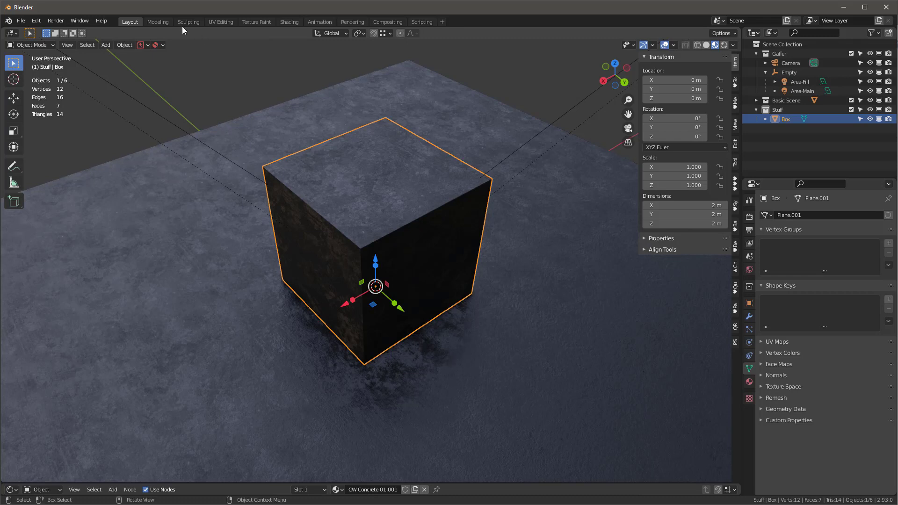
Compare the duplicate textures cw-concrete-patchy-2K.jpg.001 and cw-concrete-patchy-2K.jpg in the Image Editor.
{"action": "left_click", "coordinate": [14, 33]}
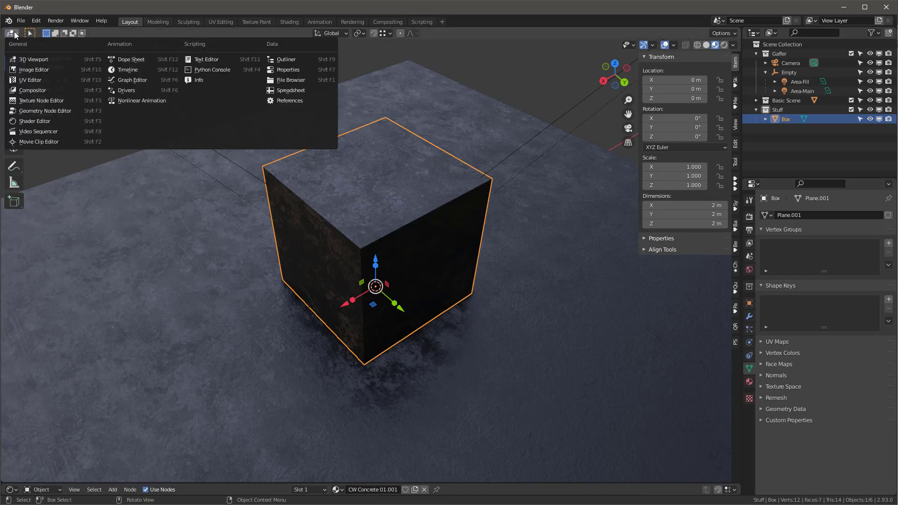
{"action": "left_click", "coordinate": [41, 69]}
{"action": "left_click", "coordinate": [306, 33]}
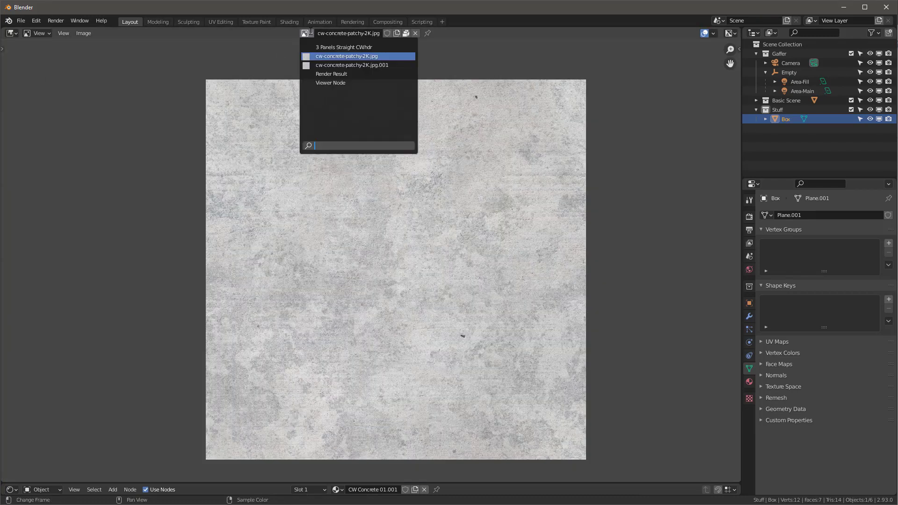
{"action": "left_click", "coordinate": [325, 67]}
{"action": "left_click", "coordinate": [300, 33]}
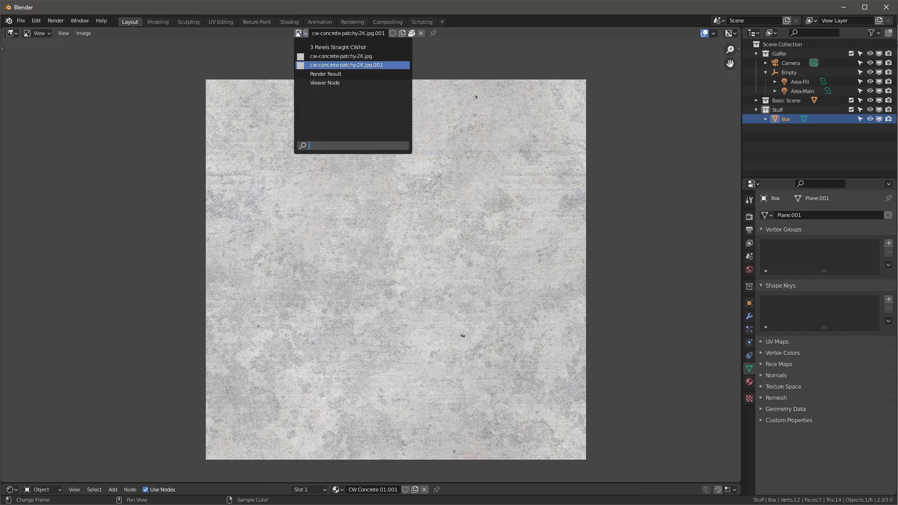
{"action": "left_click", "coordinate": [320, 57]}
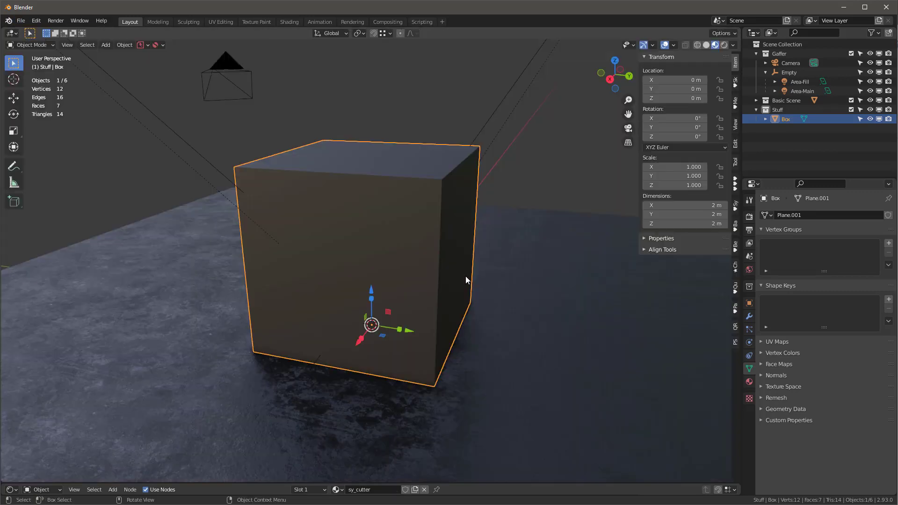
Select the box and set the KIT OPS KPACK to cw Concrete.
{"action": "middle_click_drag", "start_coordinate": [529, 102], "coordinate": [493, 206]}
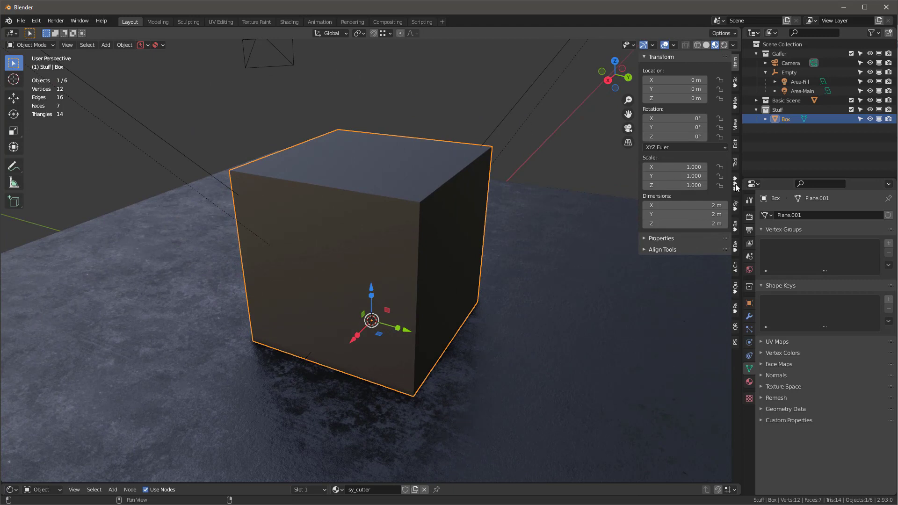
{"action": "left_click", "coordinate": [596, 268]}
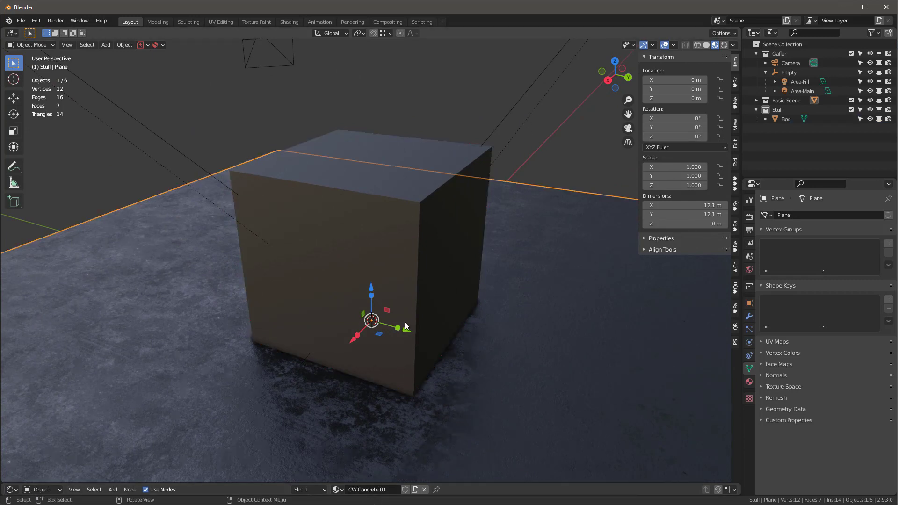
{"action": "left_click", "coordinate": [428, 270]}
{"action": "left_click", "coordinate": [736, 185]}
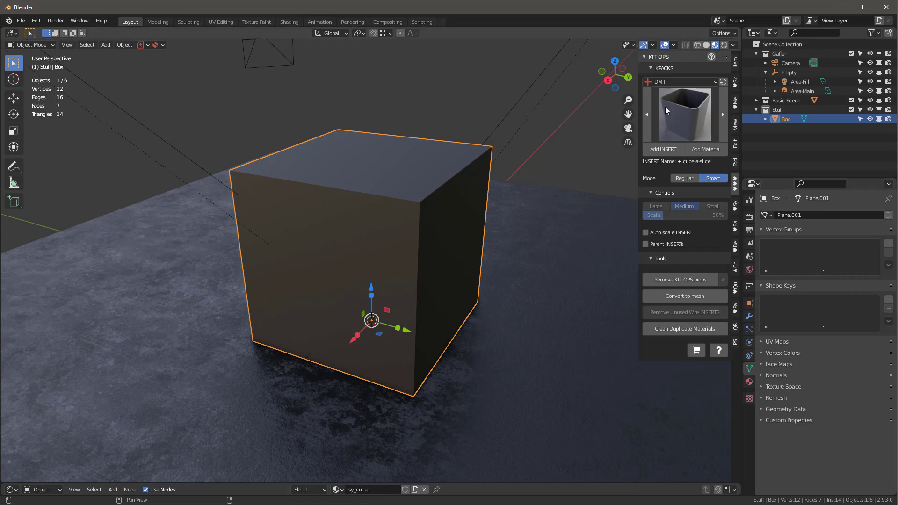
{"action": "left_click", "coordinate": [665, 82]}
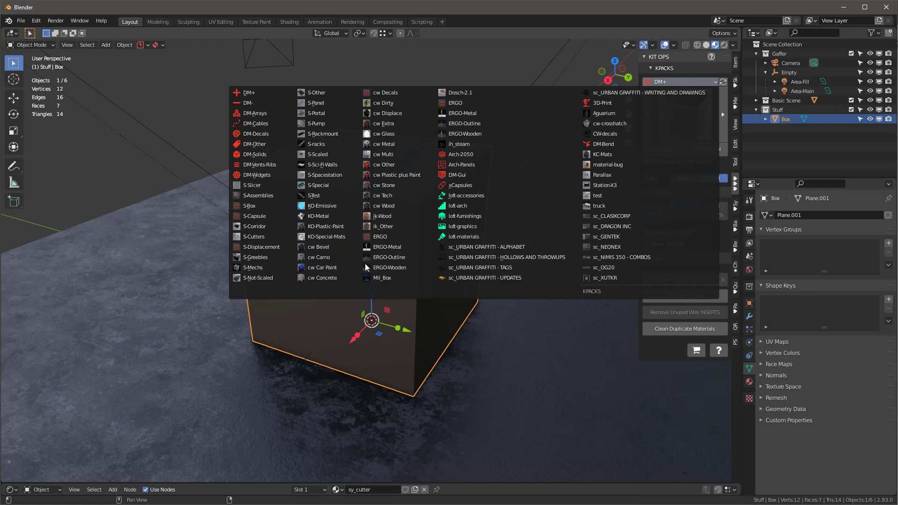
{"action": "left_click", "coordinate": [322, 278]}
Choose the Concrete-Floor-Dark INSERT and add its existing CW Concrete 01 material to the box.
{"action": "left_click", "coordinate": [685, 114]}
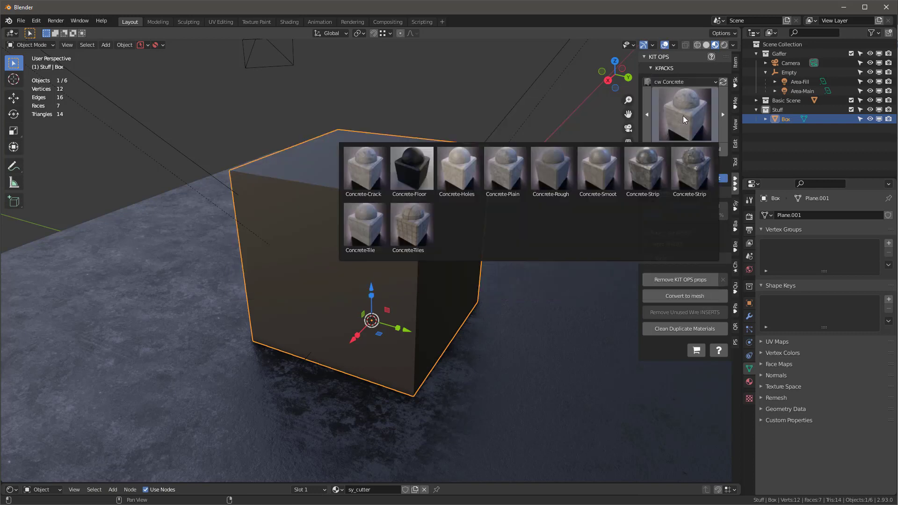
{"action": "left_click", "coordinate": [397, 187]}
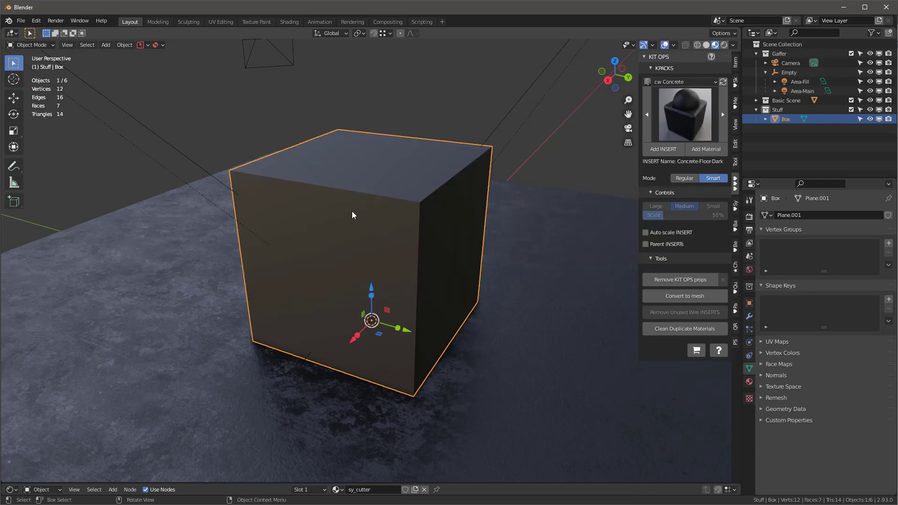
{"action": "left_click", "coordinate": [707, 149]}
{"action": "mouse_move", "coordinate": [387, 230]}
{"action": "middle_mouse_down"}
{"action": "mouse_move", "coordinate": [337, 243]}
{"action": "mouse_move", "coordinate": [257, 202]}
{"action": "mouse_move", "coordinate": [357, 253]}
{"action": "mouse_move", "coordinate": [399, 233]}
{"action": "middle_mouse_up"}
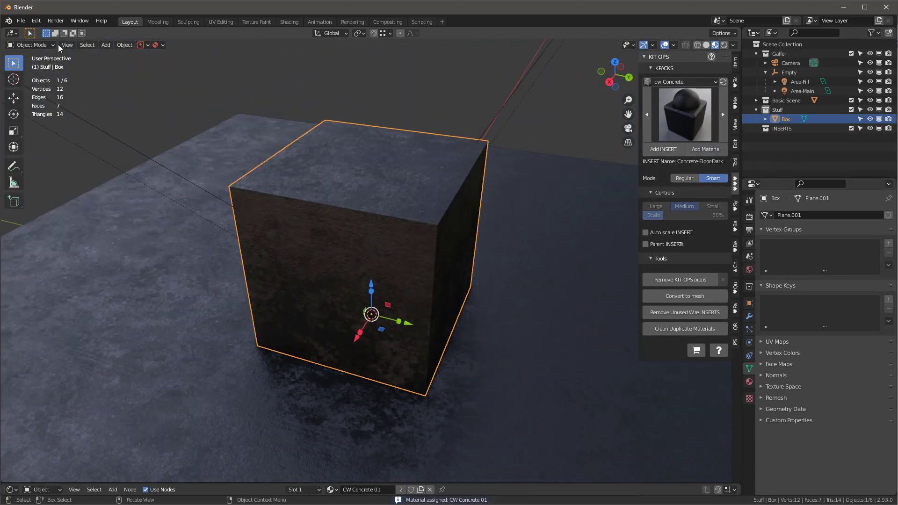
Check the loaded images in the Image Editor for texture duplicates and display cw-concrete-patchy-2K.jpg.
{"action": "left_click", "coordinate": [12, 33]}
{"action": "left_click", "coordinate": [45, 71]}
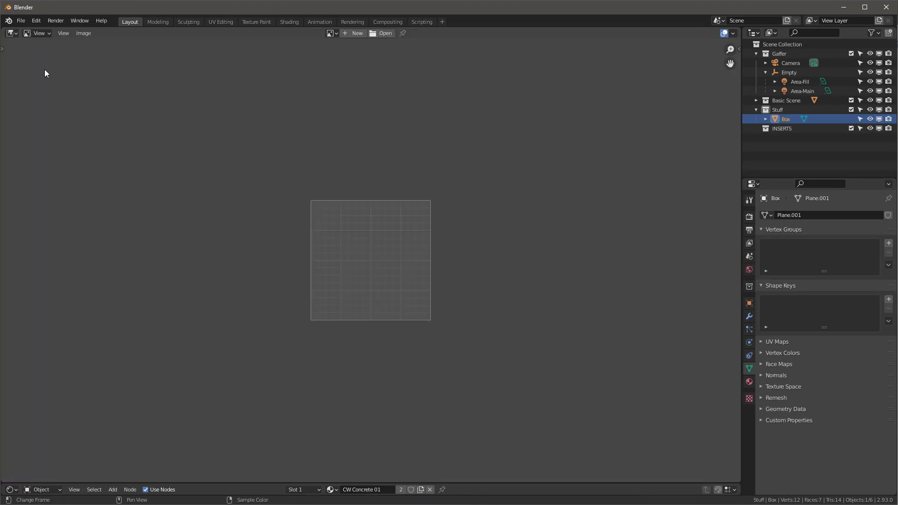
{"action": "left_click", "coordinate": [333, 34]}
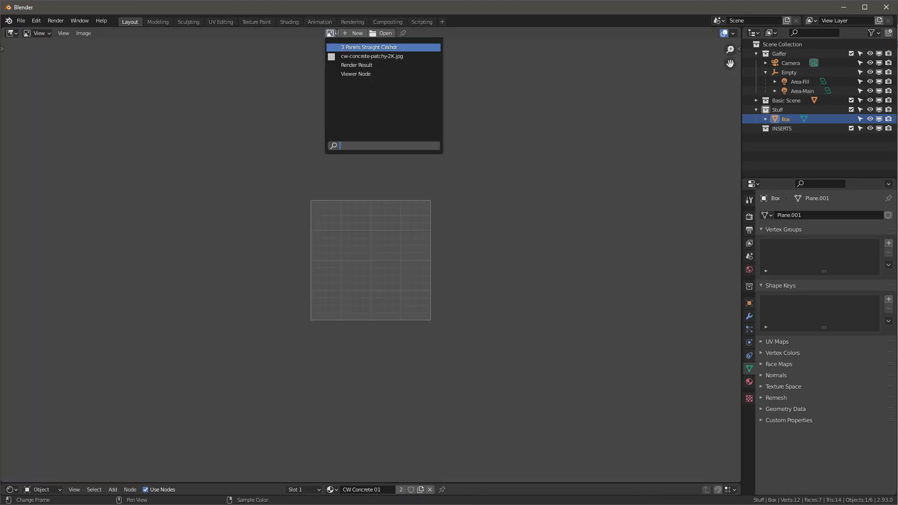
{"action": "left_click", "coordinate": [387, 55]}
{"action": "scroll", "coordinate": [439, 166], "scroll_direction": "down", "scroll_amount": 5}
{"action": "middle_click_drag", "start_coordinate": [537, 102], "coordinate": [524, 150]}
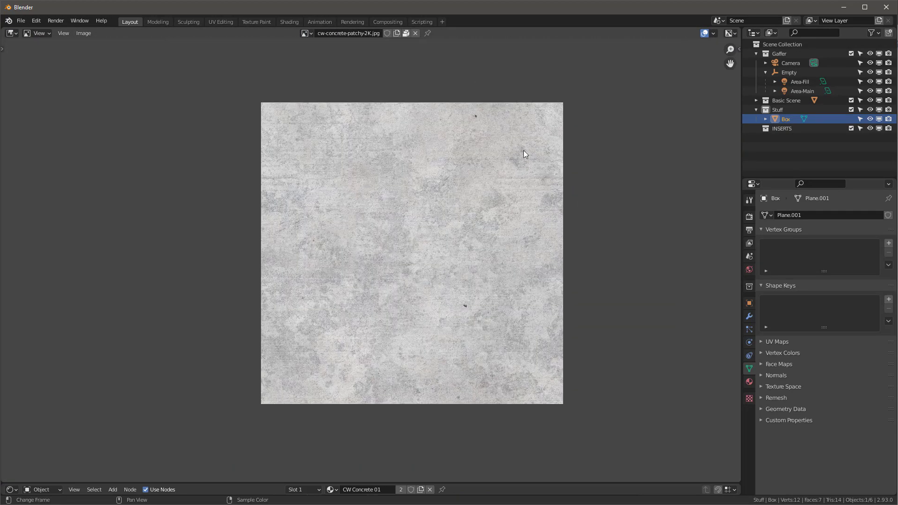
{"action": "scroll", "coordinate": [517, 143], "scroll_direction": "up", "scroll_amount": 2}
{"action": "scroll", "coordinate": [518, 144], "scroll_direction": "down", "scroll_amount": 2}
Reload the original scene without the added material and set the KIT OPS KPACK to cw Concrete.
{"action": "left_click", "coordinate": [21, 21]}
{"action": "mouse_move", "coordinate": [43, 72]}
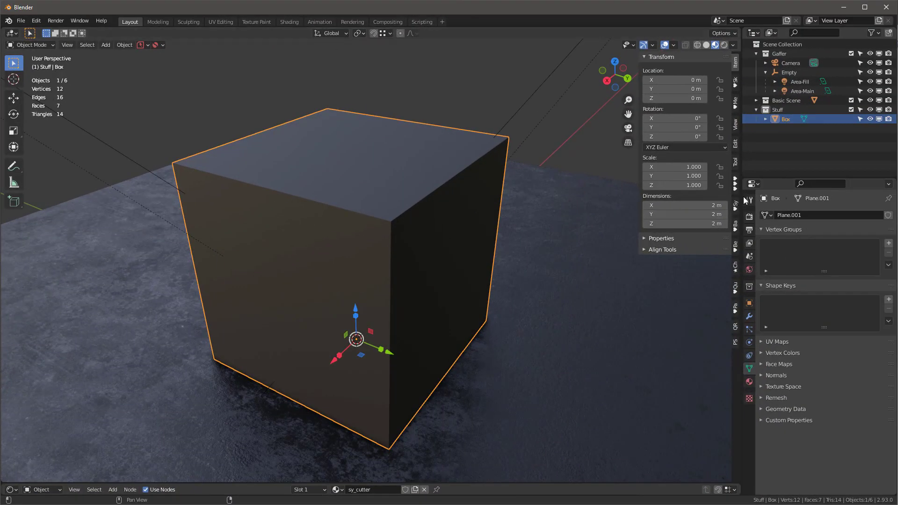
{"action": "left_click", "coordinate": [735, 185]}
{"action": "left_click", "coordinate": [669, 81]}
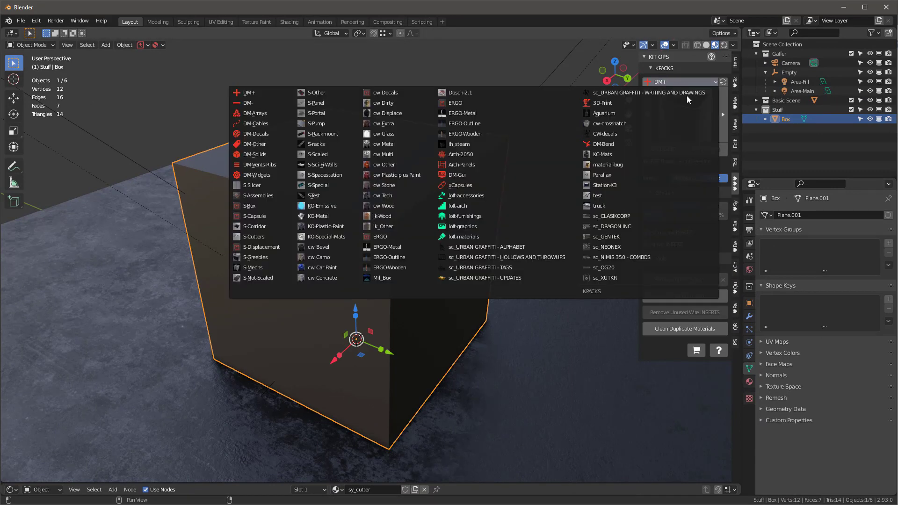
{"action": "left_click", "coordinate": [333, 279]}
Choose the Concrete-Floor-Dark INSERT and add its material to the box as a unique material instance.
{"action": "left_click", "coordinate": [691, 119]}
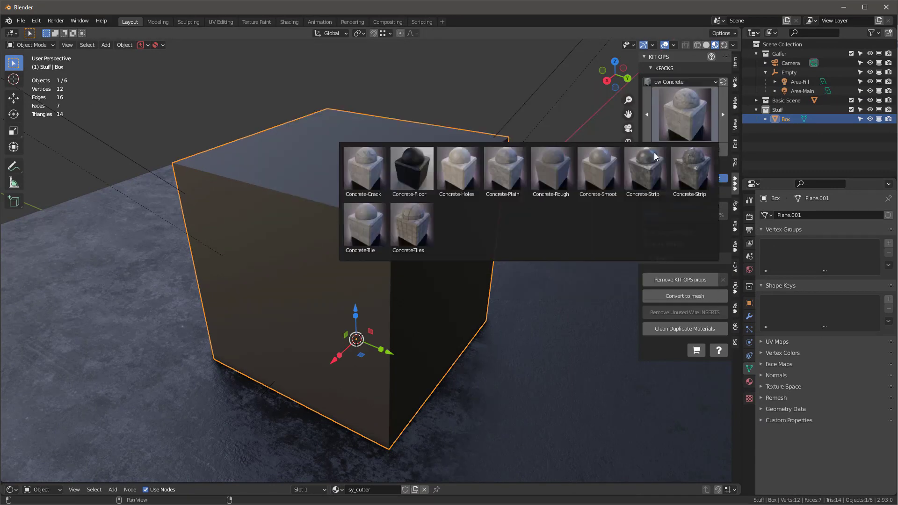
{"action": "left_click", "coordinate": [412, 169]}
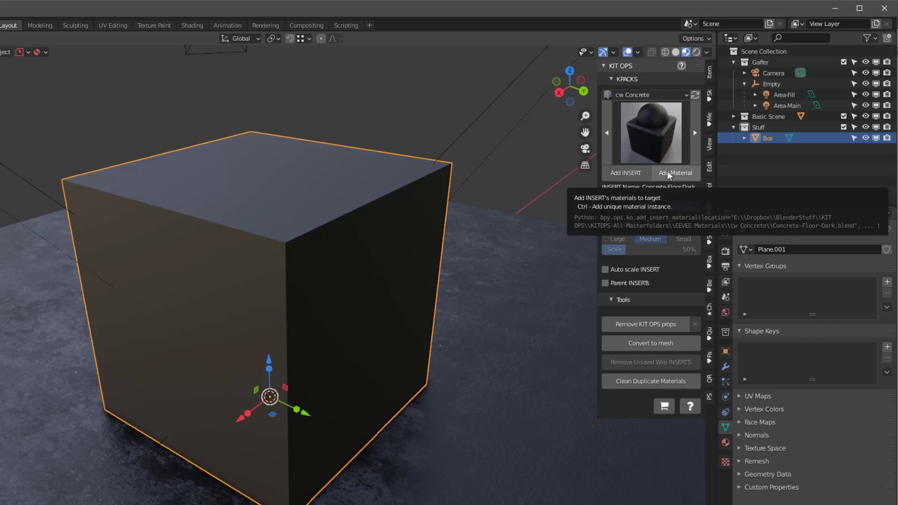
{"action": "left_click", "coordinate": [477, 322]}
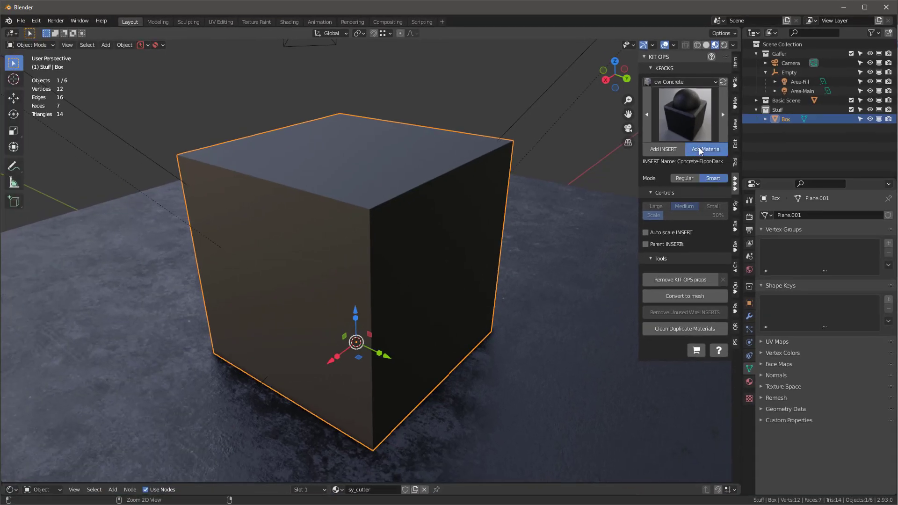
{"action": "middle_click_drag", "start_coordinate": [421, 224], "coordinate": [393, 224]}
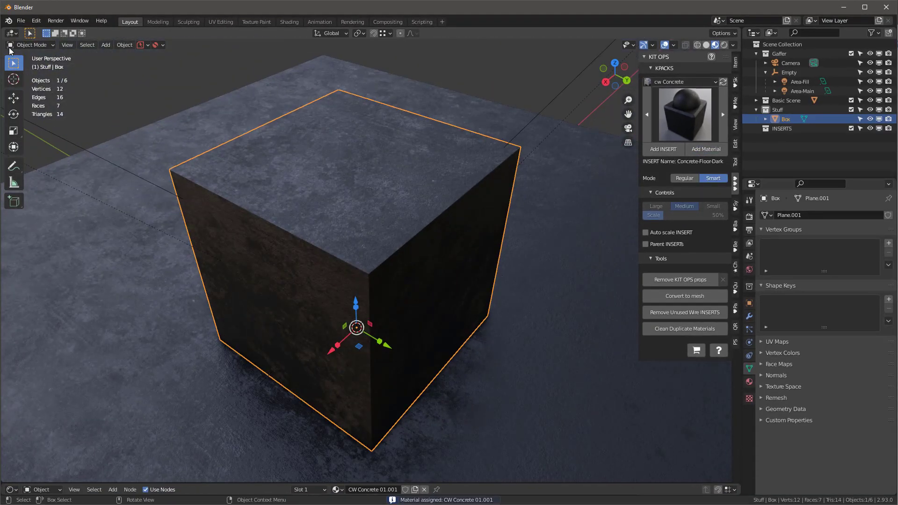
Compare the cw-concrete-patchy-2K.jpg texture with its duplicate cw-concrete-patchy-2K.jpg.001 in the Image Editor.
{"action": "left_click", "coordinate": [11, 33]}
{"action": "left_click", "coordinate": [29, 69]}
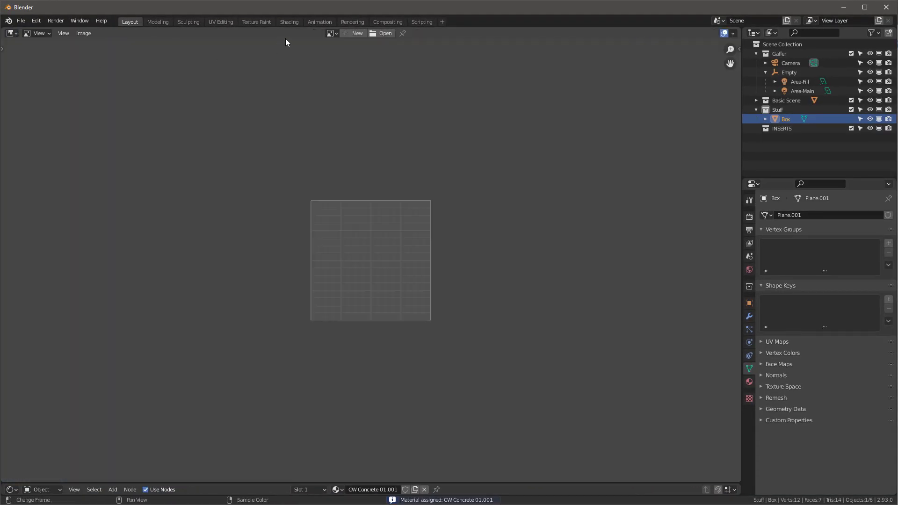
{"action": "left_click", "coordinate": [333, 34]}
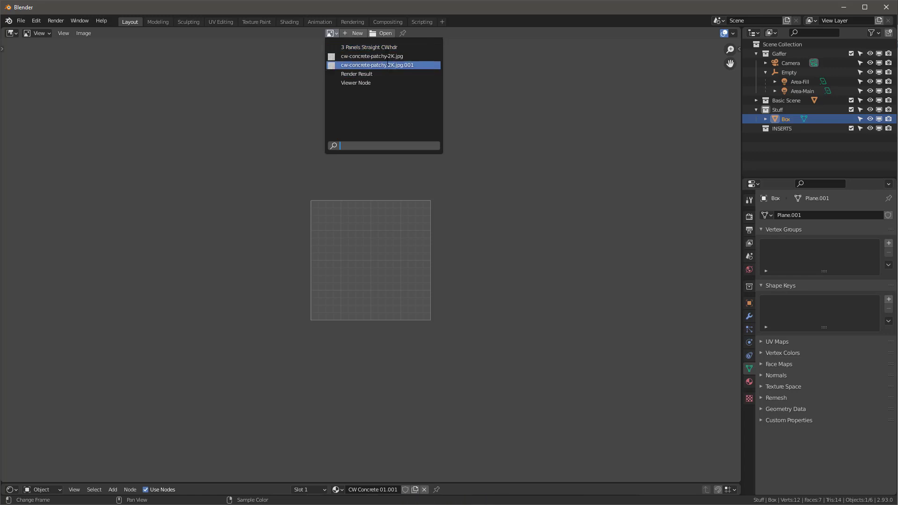
{"action": "left_click", "coordinate": [386, 55]}
{"action": "scroll", "coordinate": [387, 180], "scroll_direction": "down", "scroll_amount": 5}
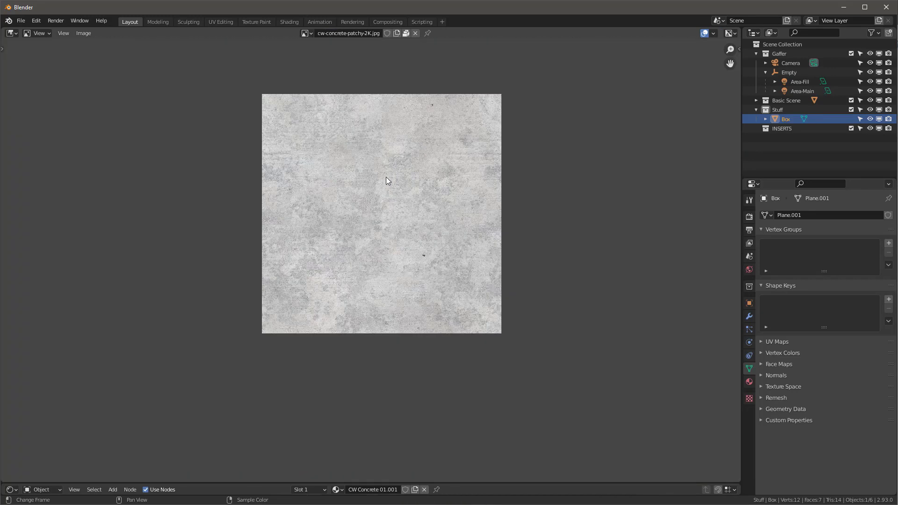
{"action": "left_click", "coordinate": [308, 33]}
{"action": "left_click", "coordinate": [328, 65]}
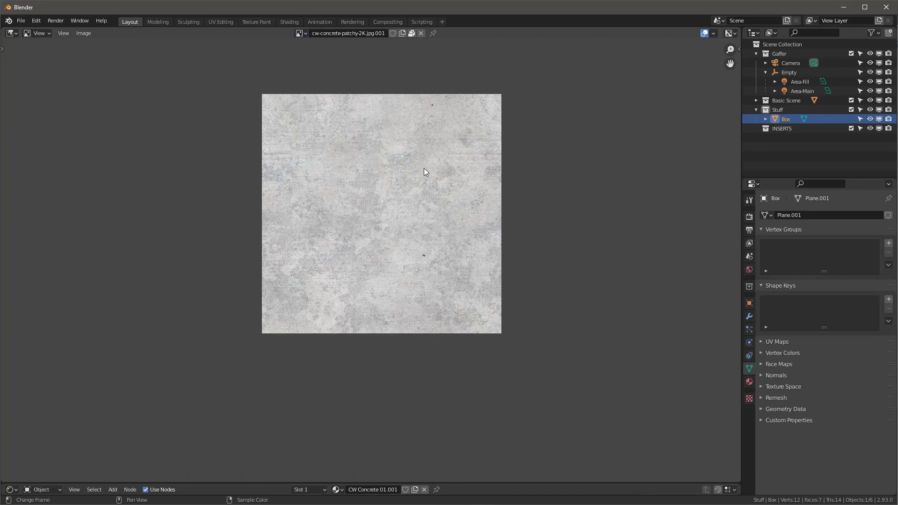